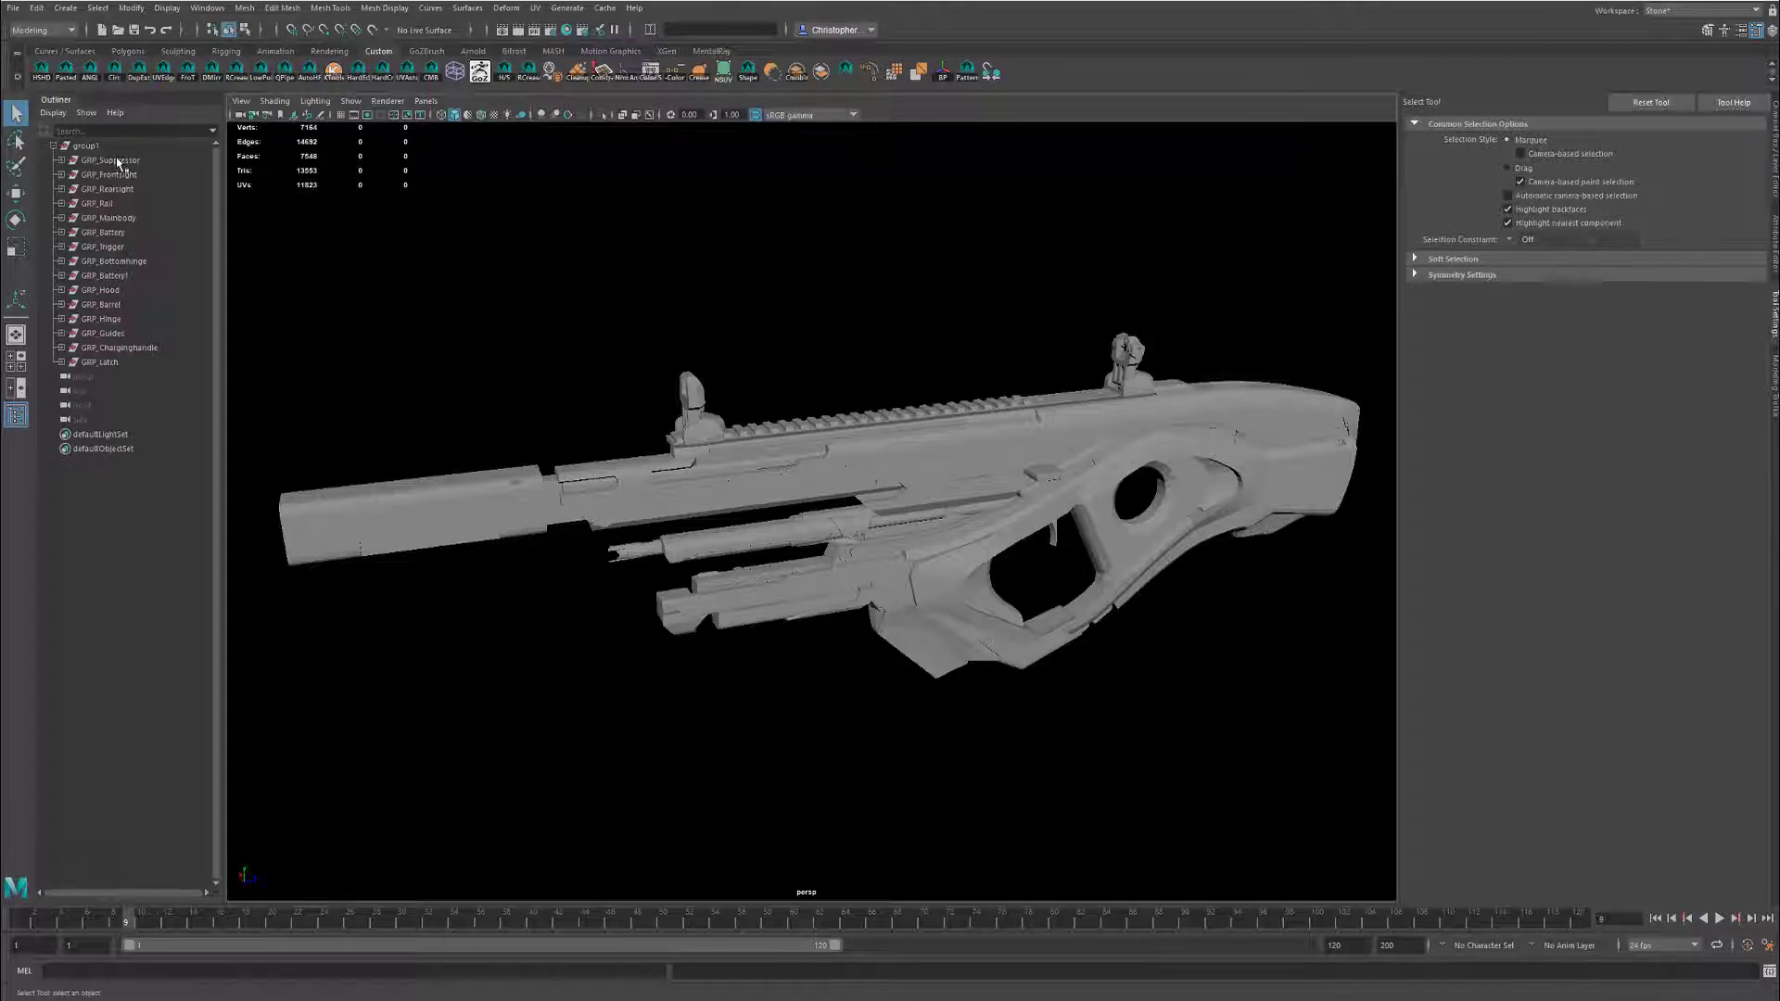
- Inspect the rifle's part groups one at a time by selecting them in the Outliner, from GRP_Rearsight to GRP_Barrel
{"action": "left_click", "coordinate": [110, 189]}
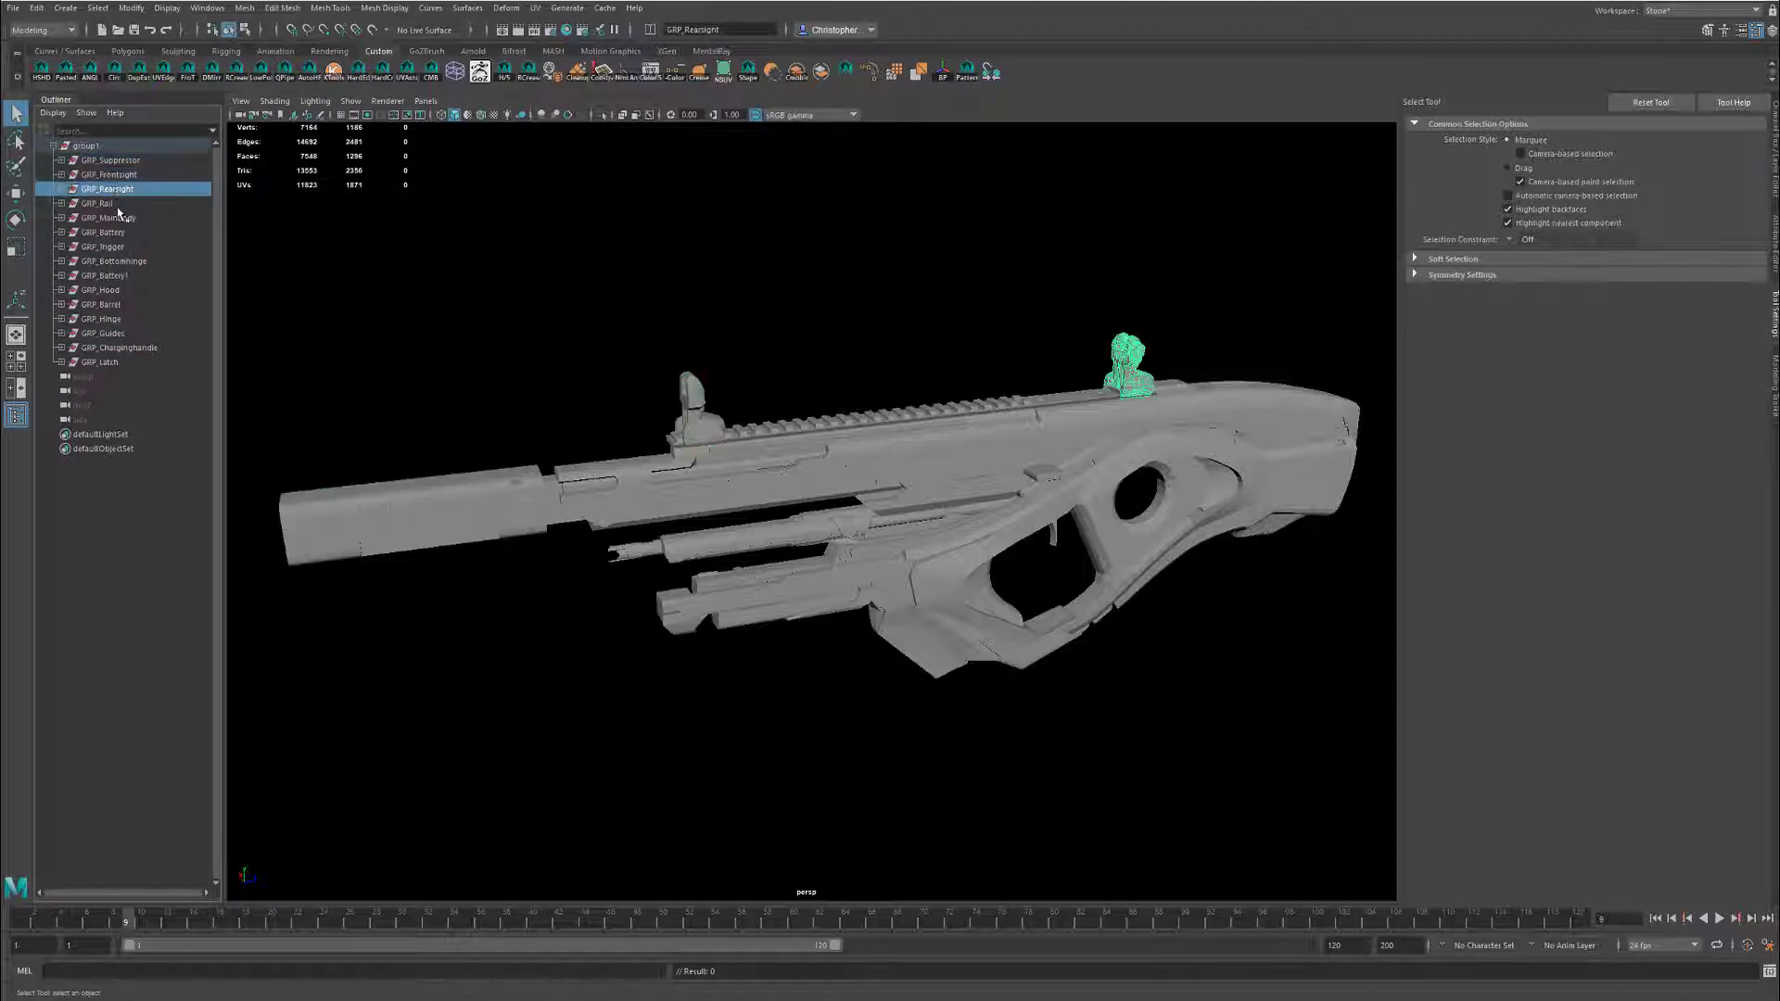
{"action": "left_click", "coordinate": [115, 204]}
{"action": "left_click", "coordinate": [116, 218]}
{"action": "left_click", "coordinate": [118, 233]}
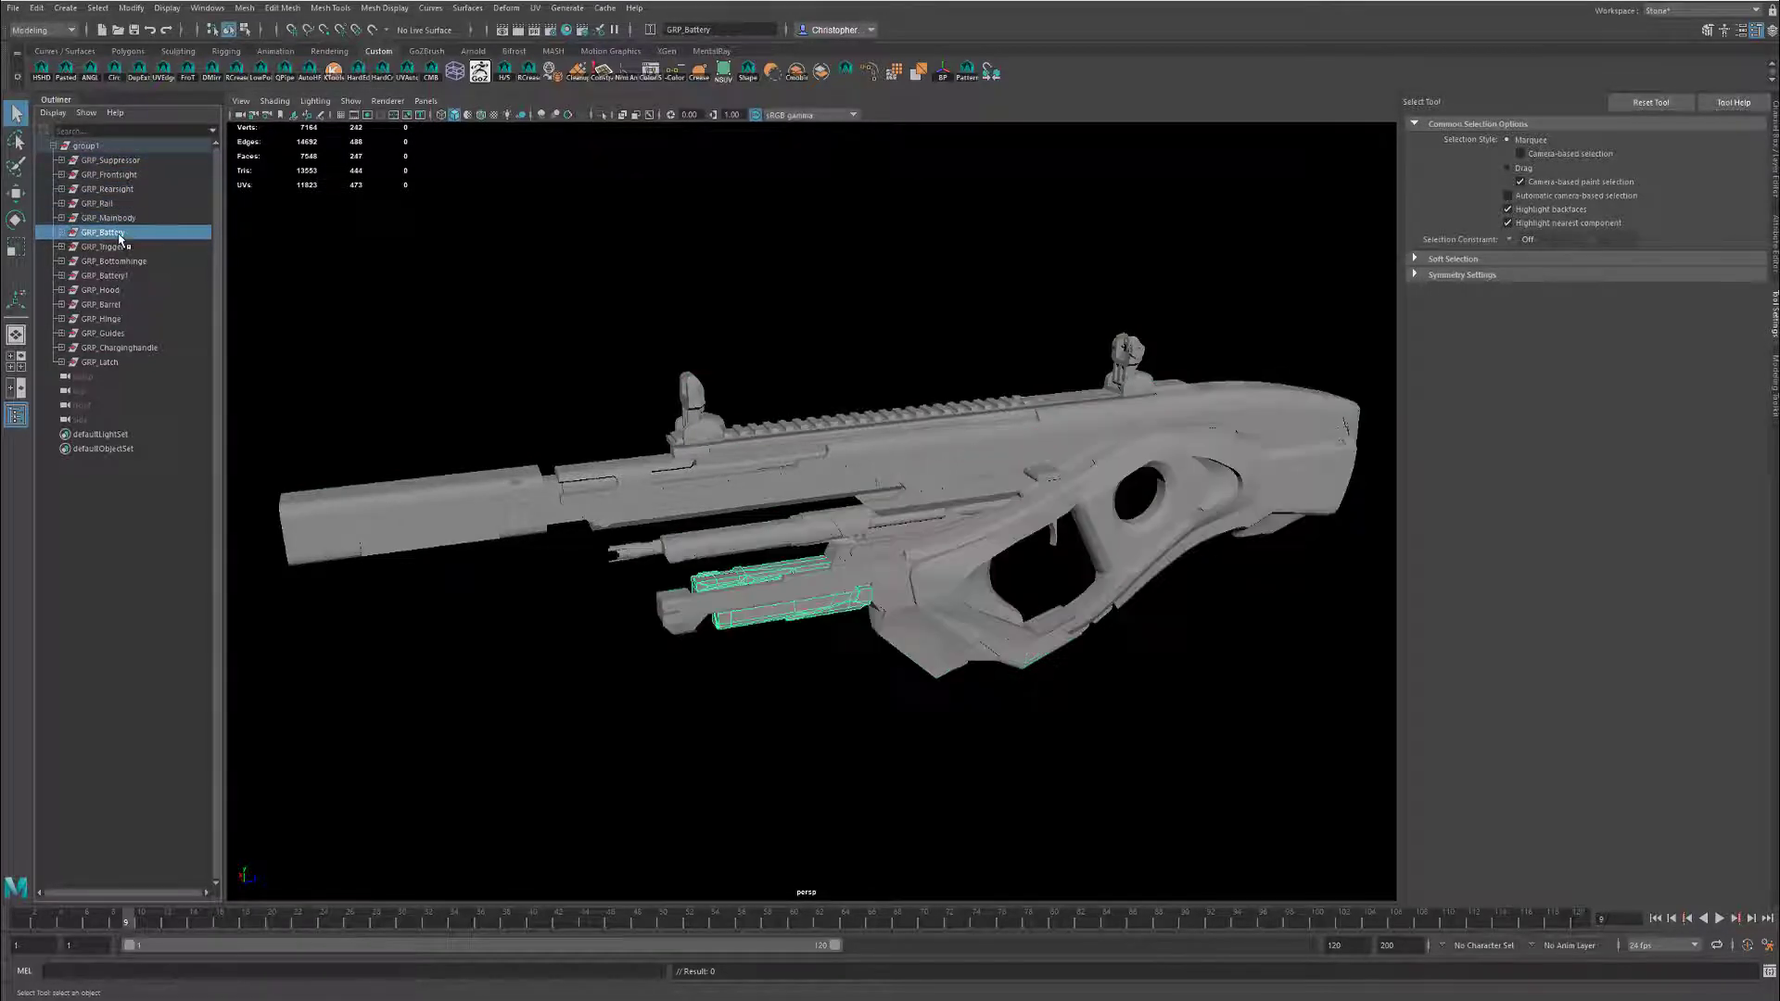
{"action": "left_click", "coordinate": [118, 247]}
{"action": "left_click", "coordinate": [117, 276]}
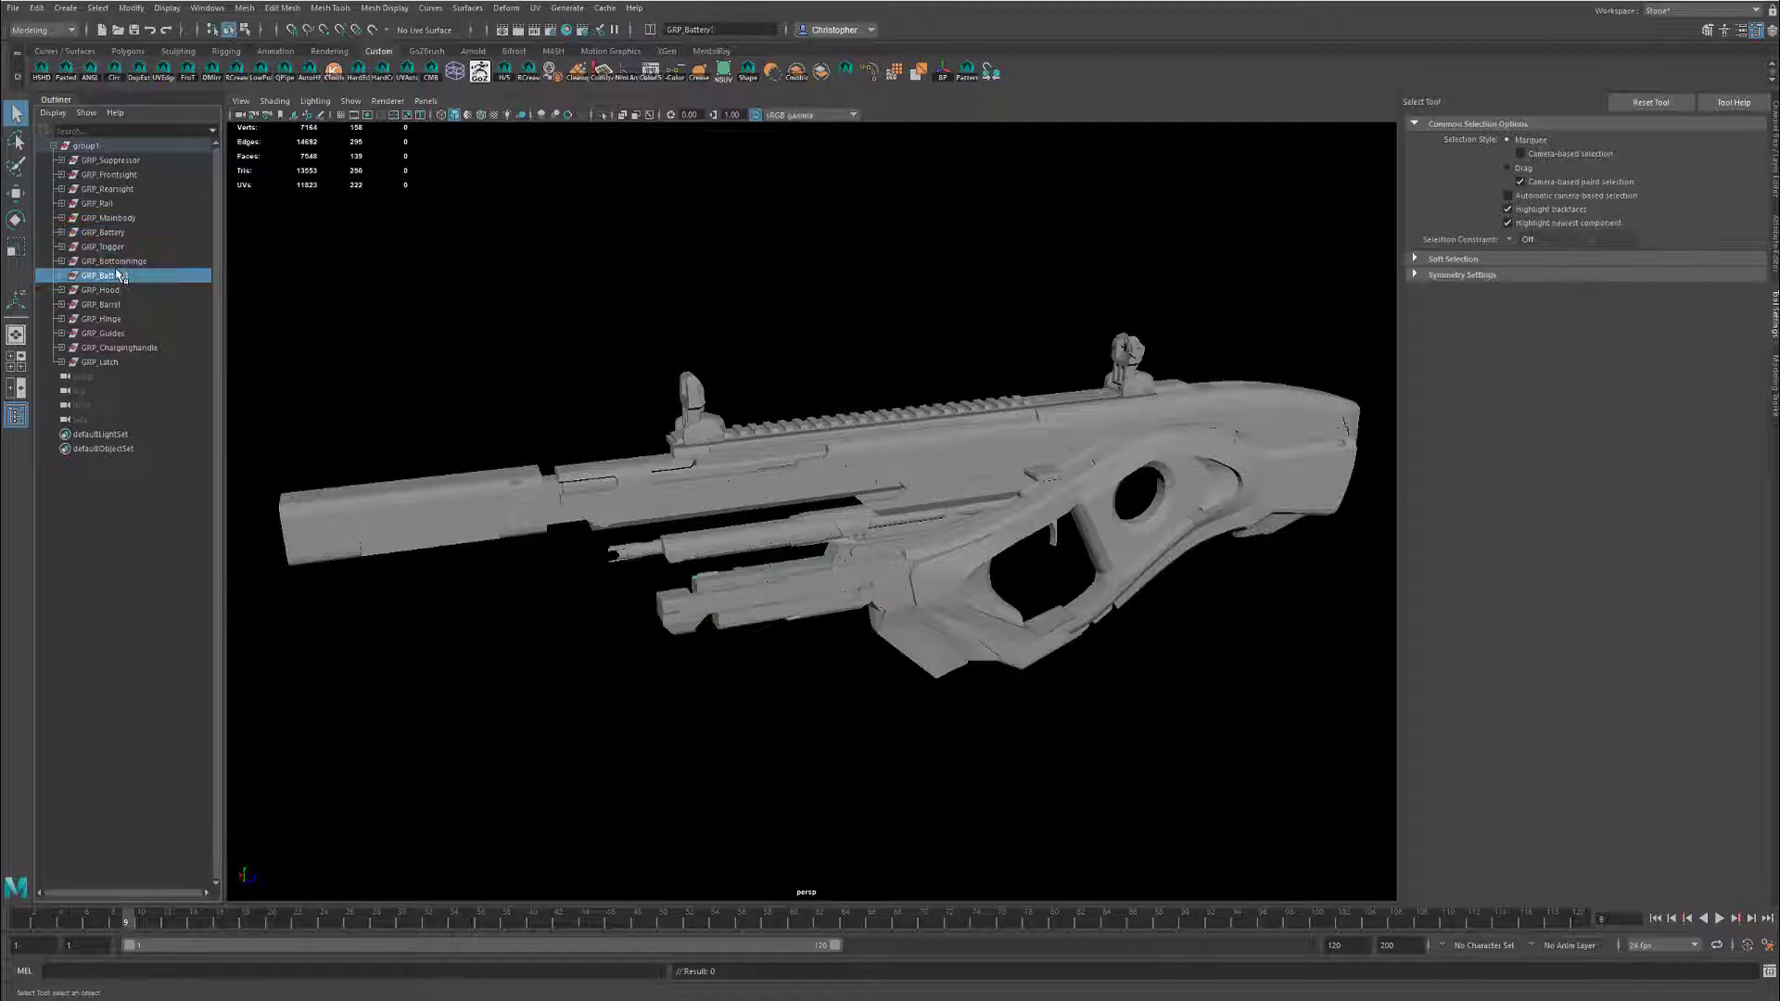
{"action": "left_click", "coordinate": [119, 290]}
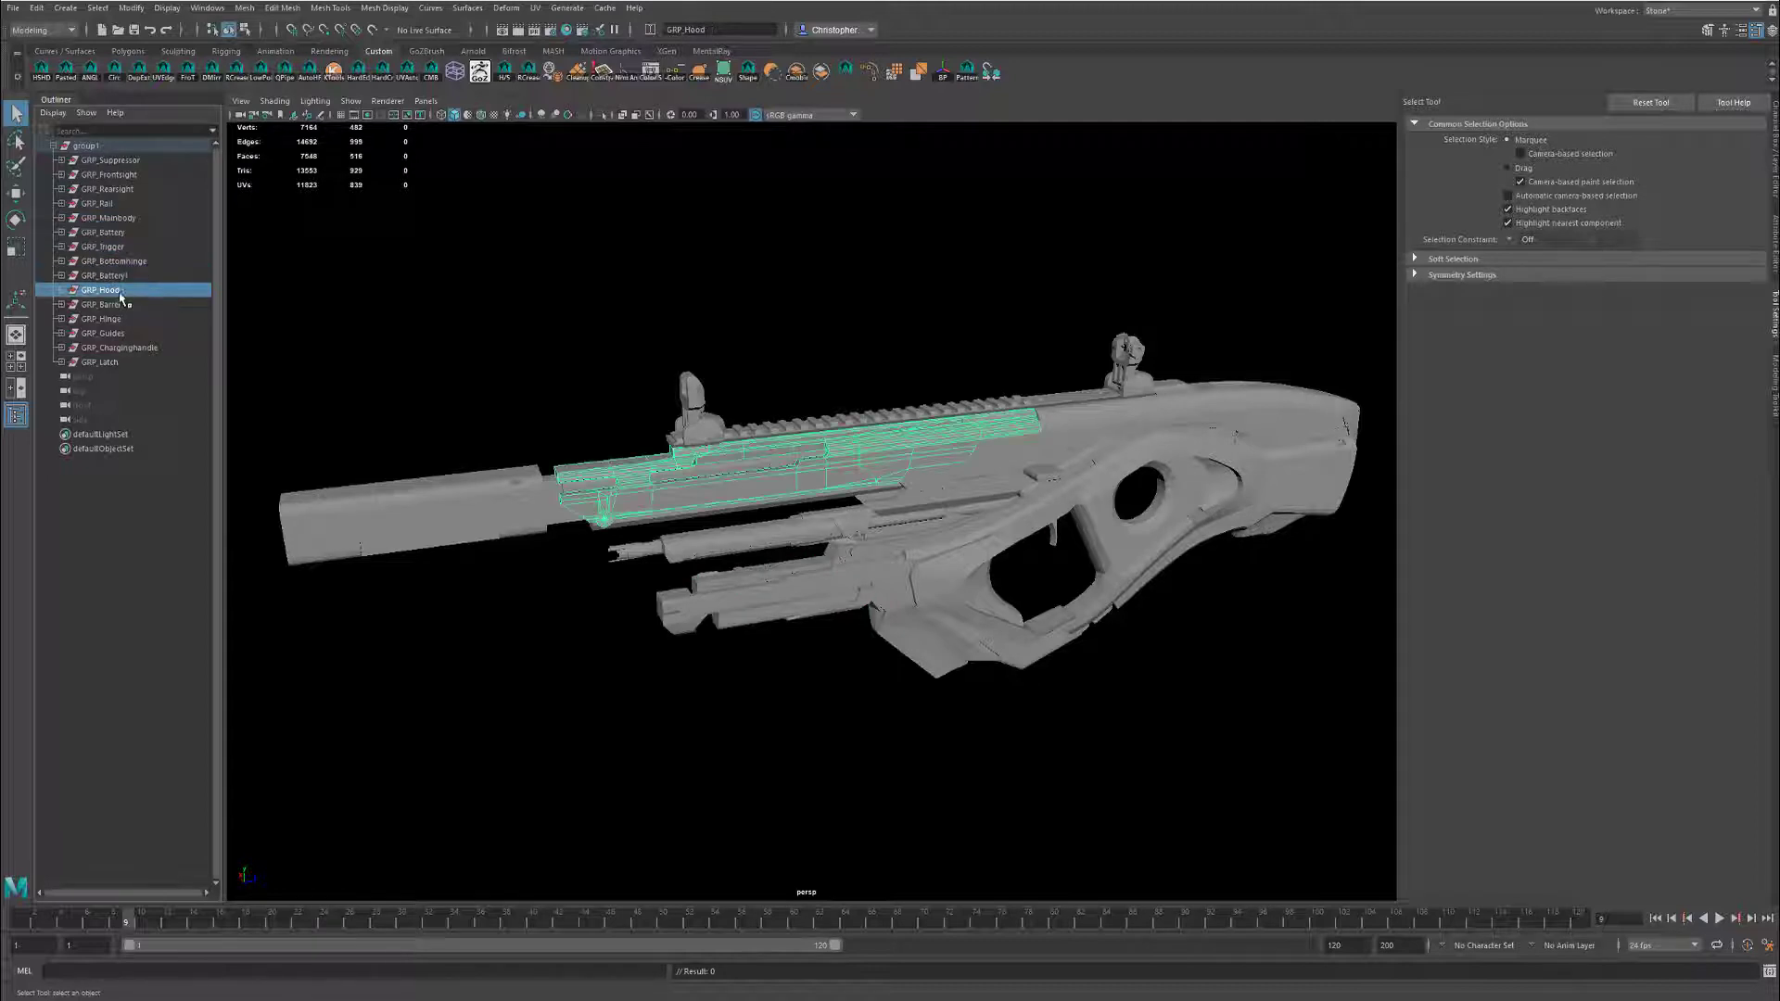
{"action": "left_click", "coordinate": [119, 304]}
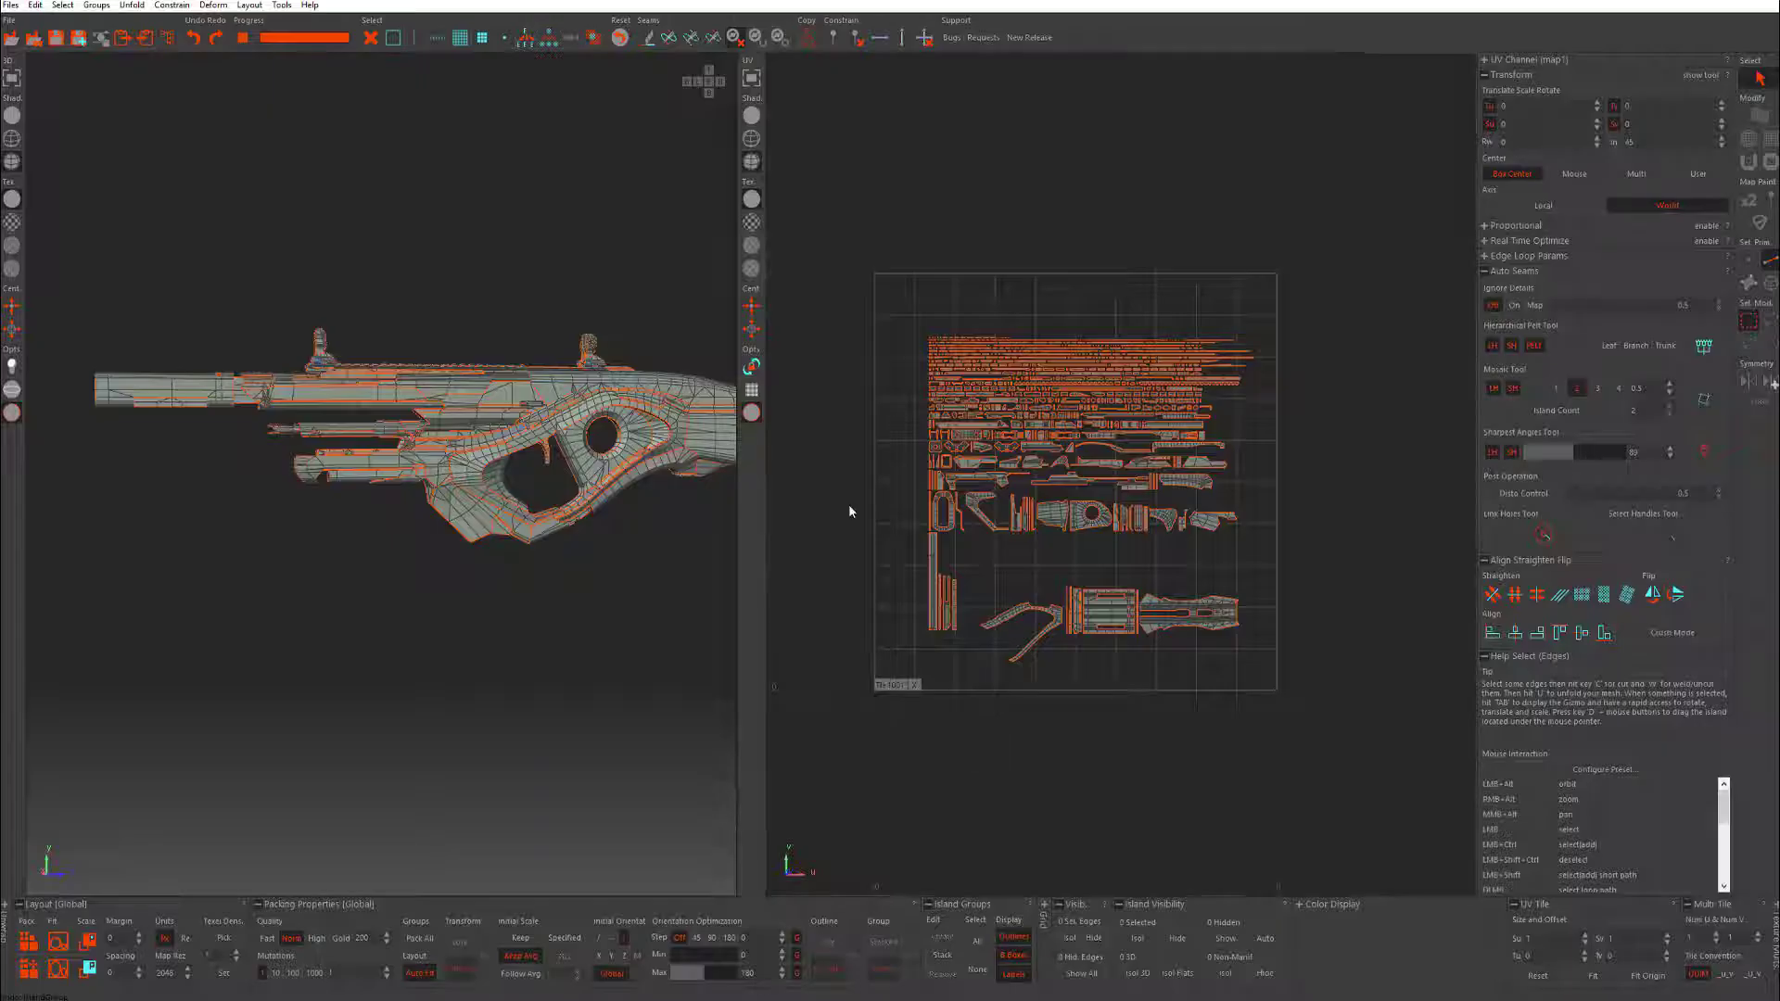
- Switch to RizomUV and examine the rifle mesh together with its UV islands in the single tile
{"action": "left_click_drag", "start_coordinate": [519, 306], "coordinate": [457, 270], "text": "alt"}
{"action": "right_click_drag", "start_coordinate": [457, 270], "coordinate": [413, 377], "text": "alt"}
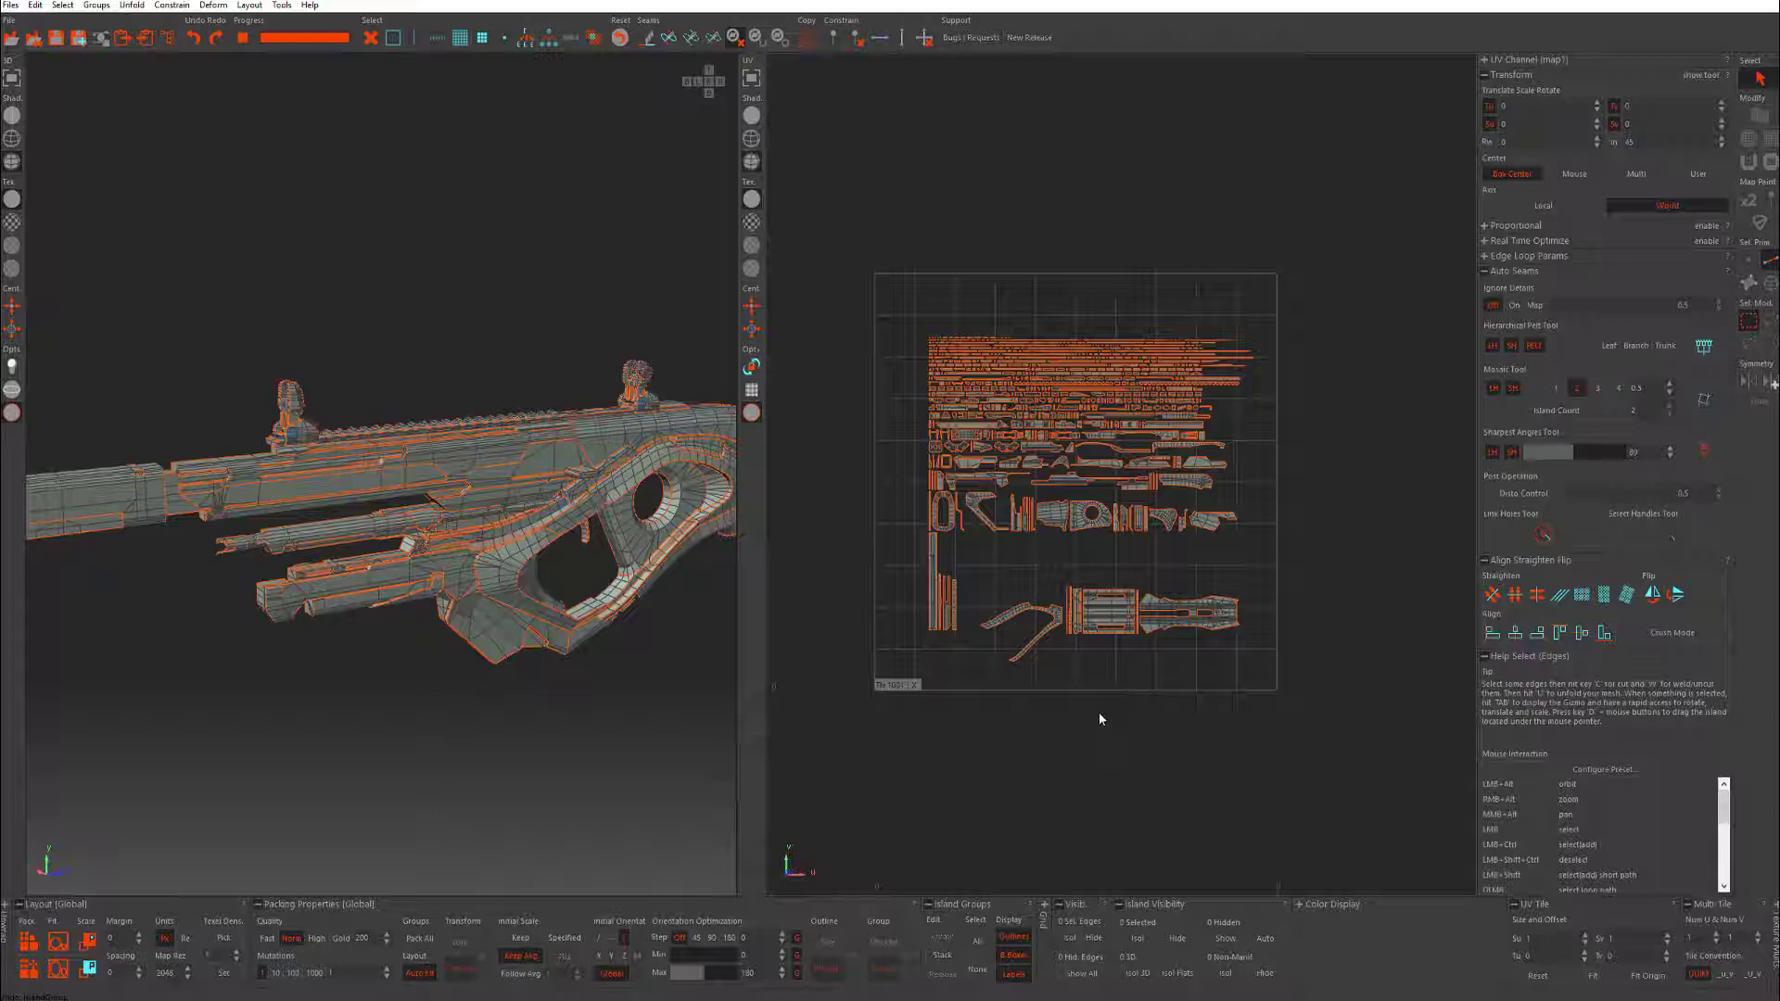
{"action": "right_click_drag", "start_coordinate": [1125, 324], "coordinate": [1196, 441], "text": "alt"}
{"action": "middle_click_drag", "start_coordinate": [1015, 427], "coordinate": [1052, 330], "text": "alt"}
{"action": "right_click_drag", "start_coordinate": [1052, 330], "coordinate": [829, 161], "text": "alt"}
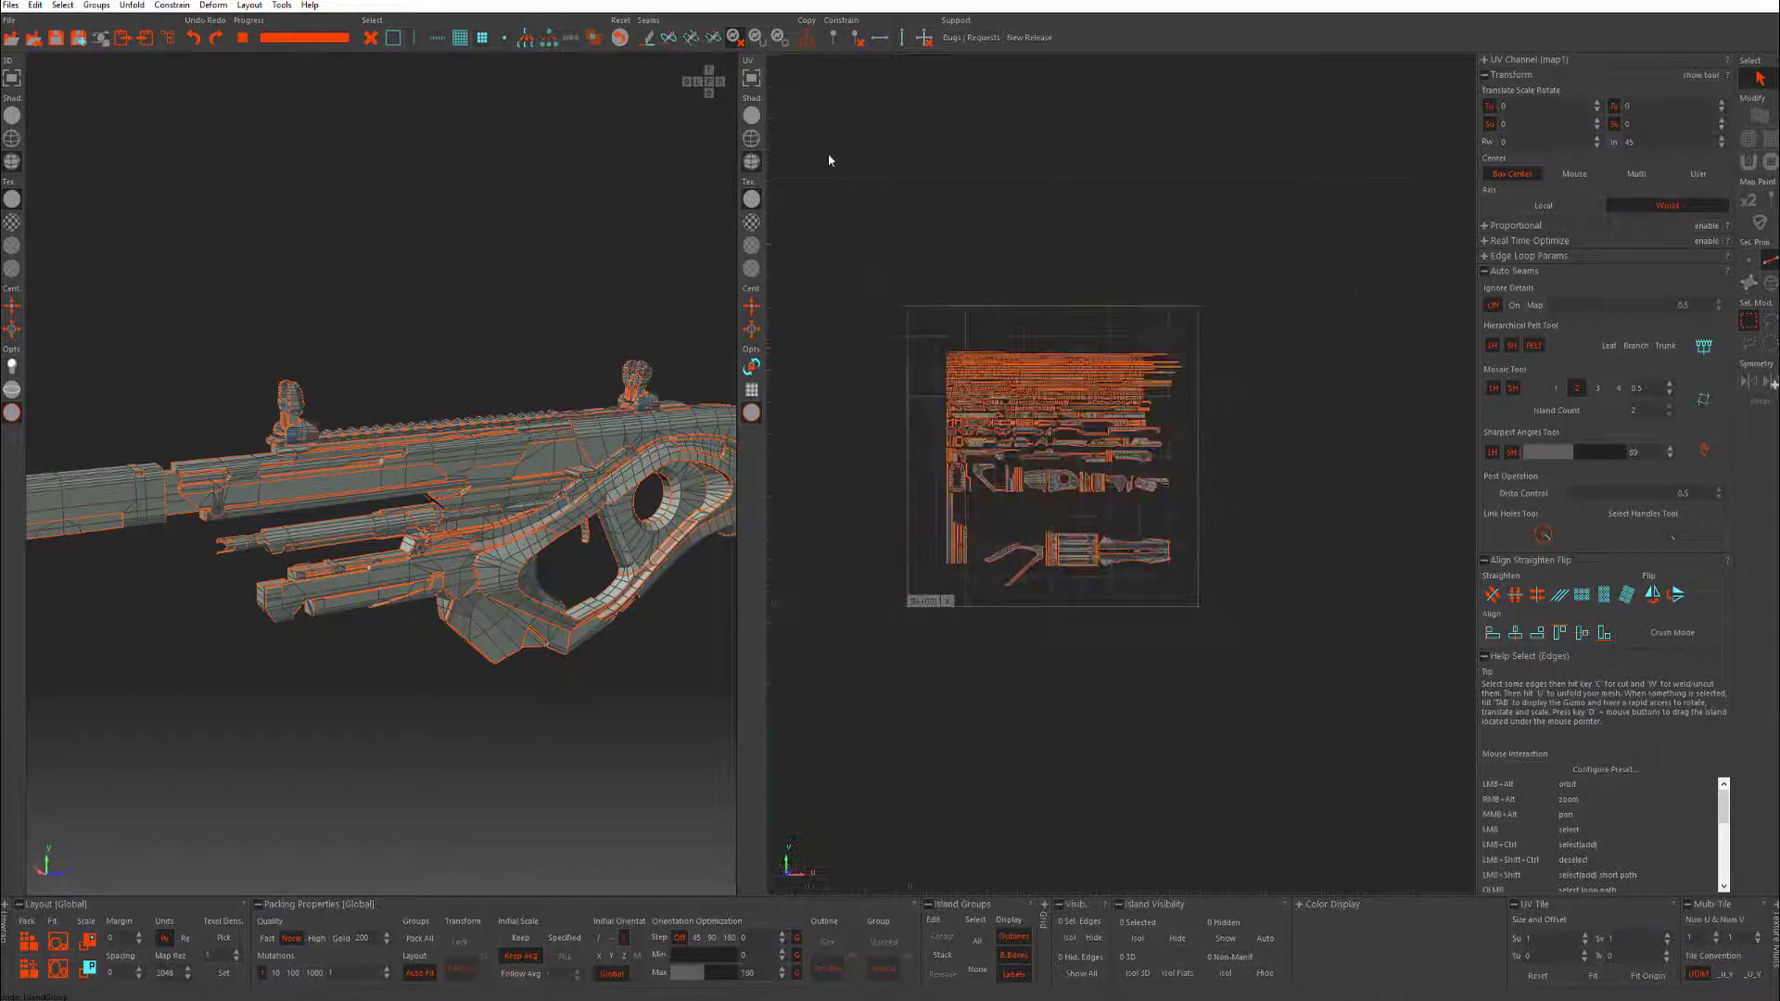
{"action": "scroll", "coordinate": [1299, 492], "scroll_direction": "up", "scroll_amount": 2}
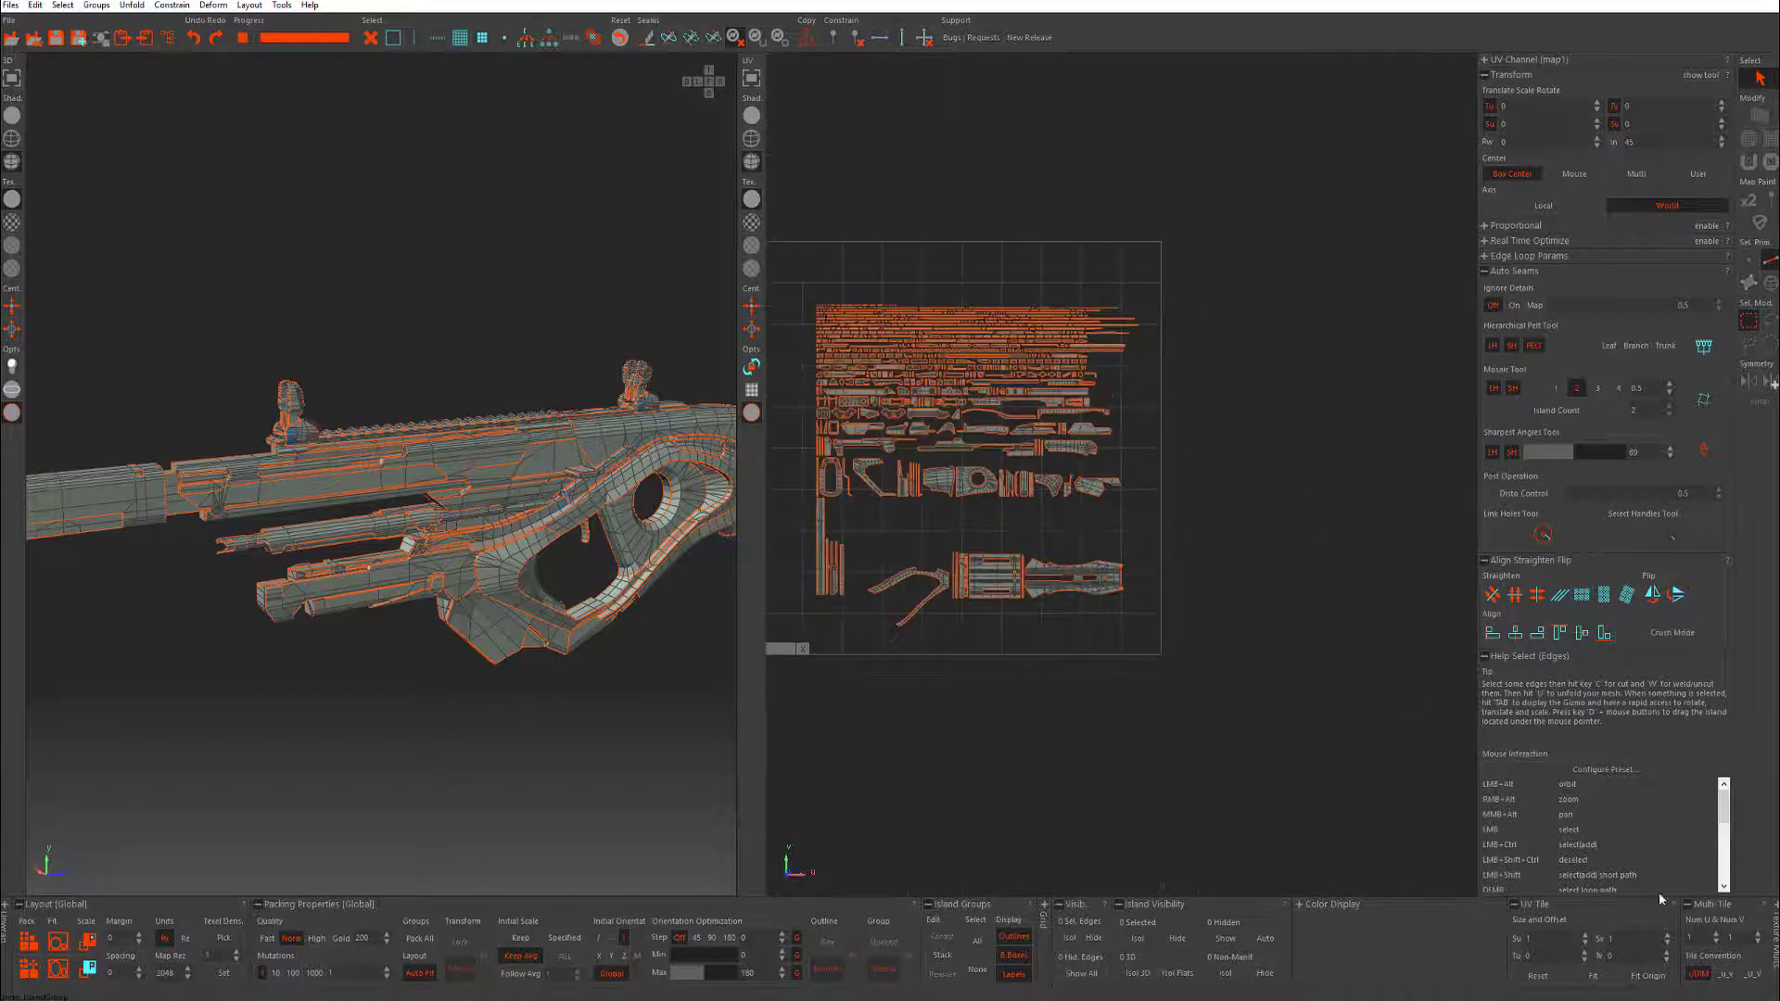
- Set the UV multi-tile grid to 2 columns by 2 rows
{"action": "left_click", "coordinate": [1688, 906]}
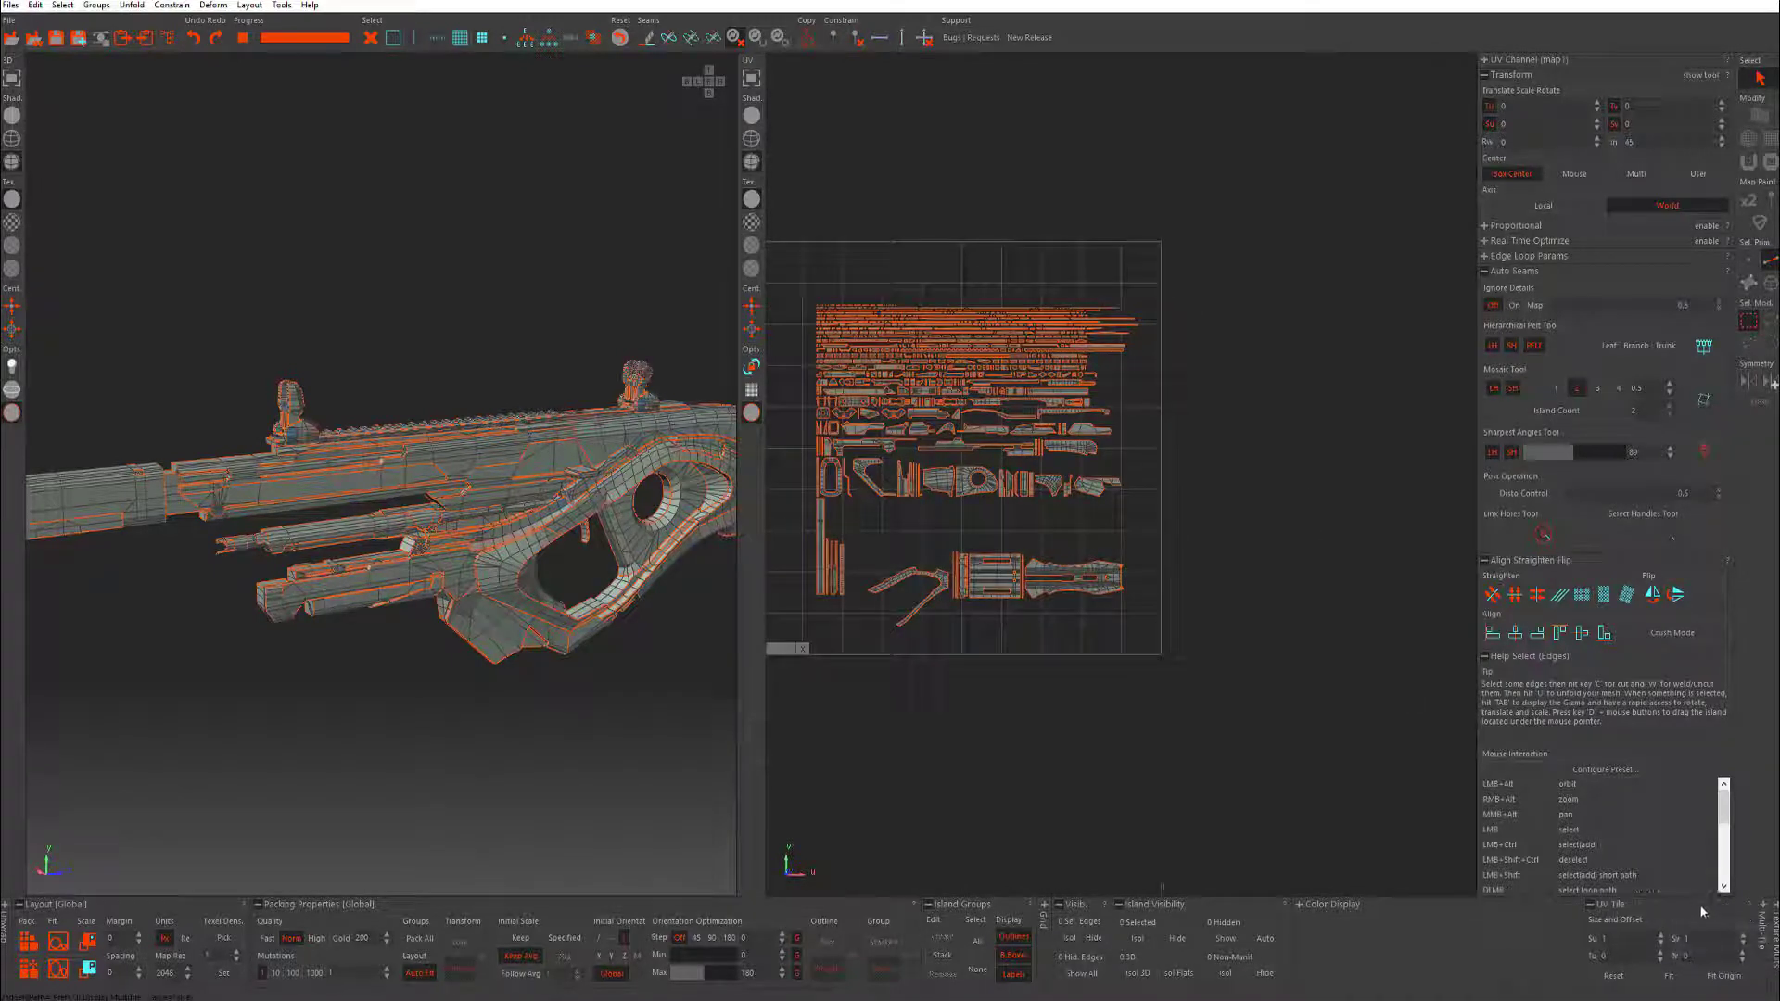
{"action": "left_click", "coordinate": [1767, 911]}
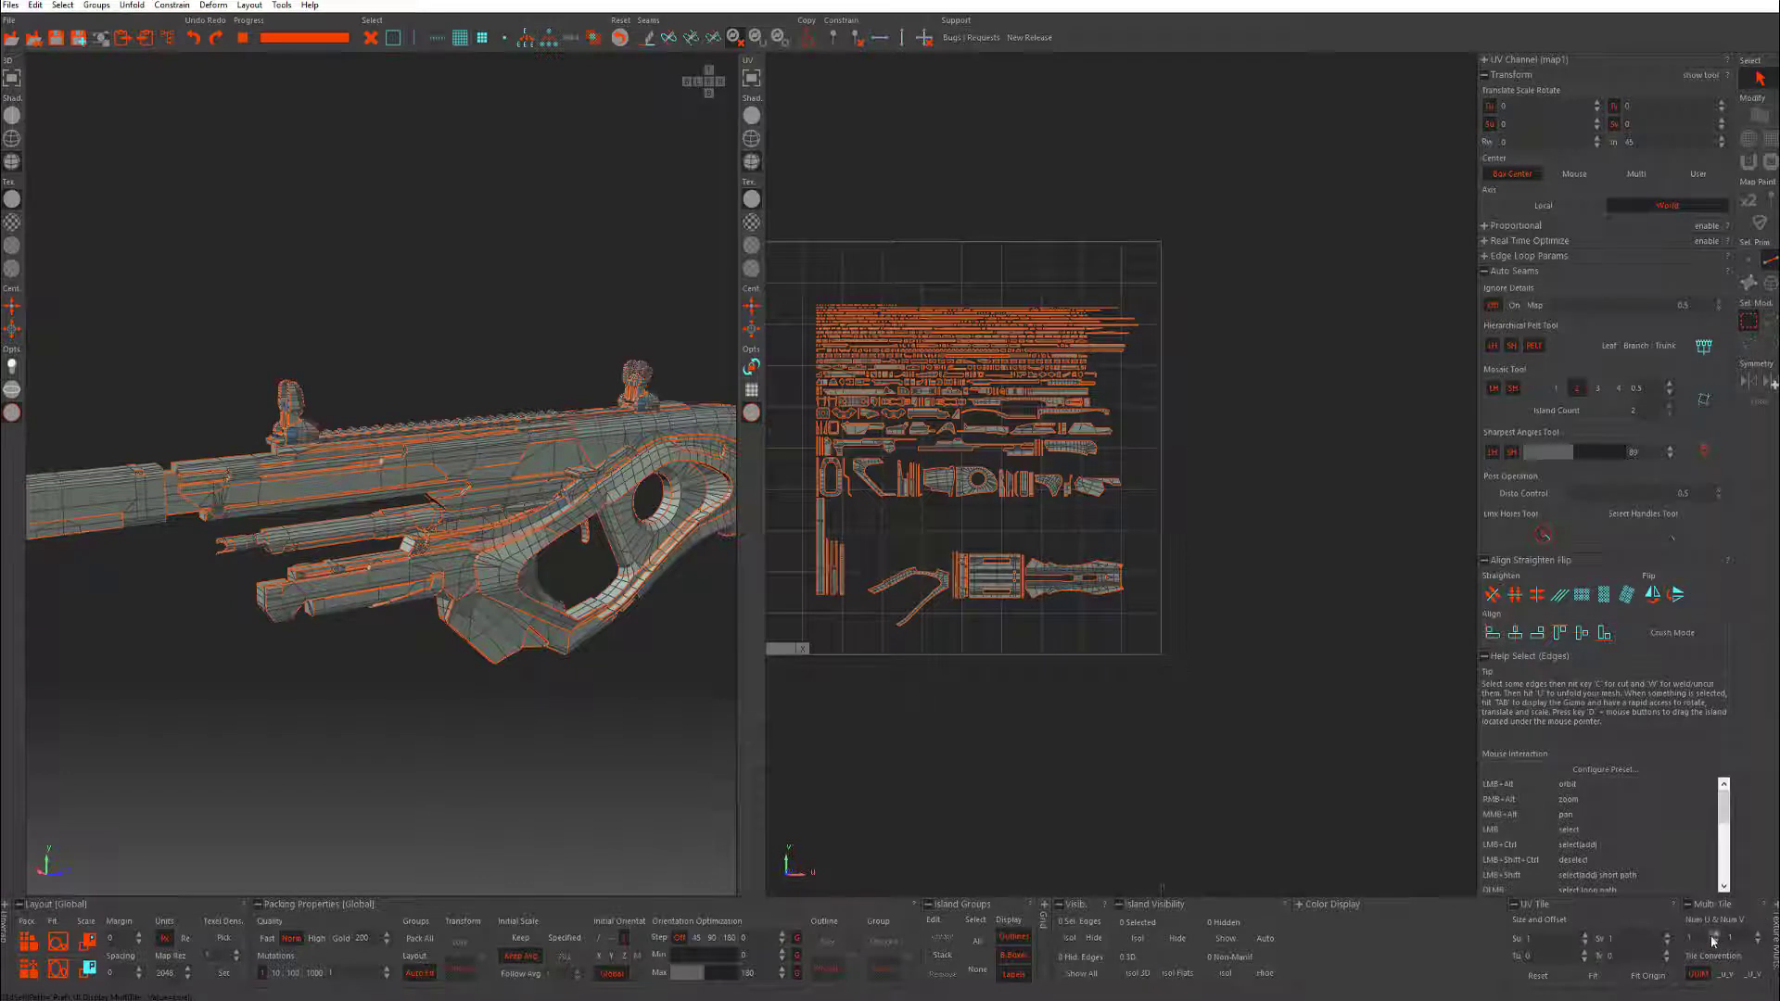
{"action": "middle_click_drag", "start_coordinate": [1210, 666], "coordinate": [1231, 686], "text": "alt"}
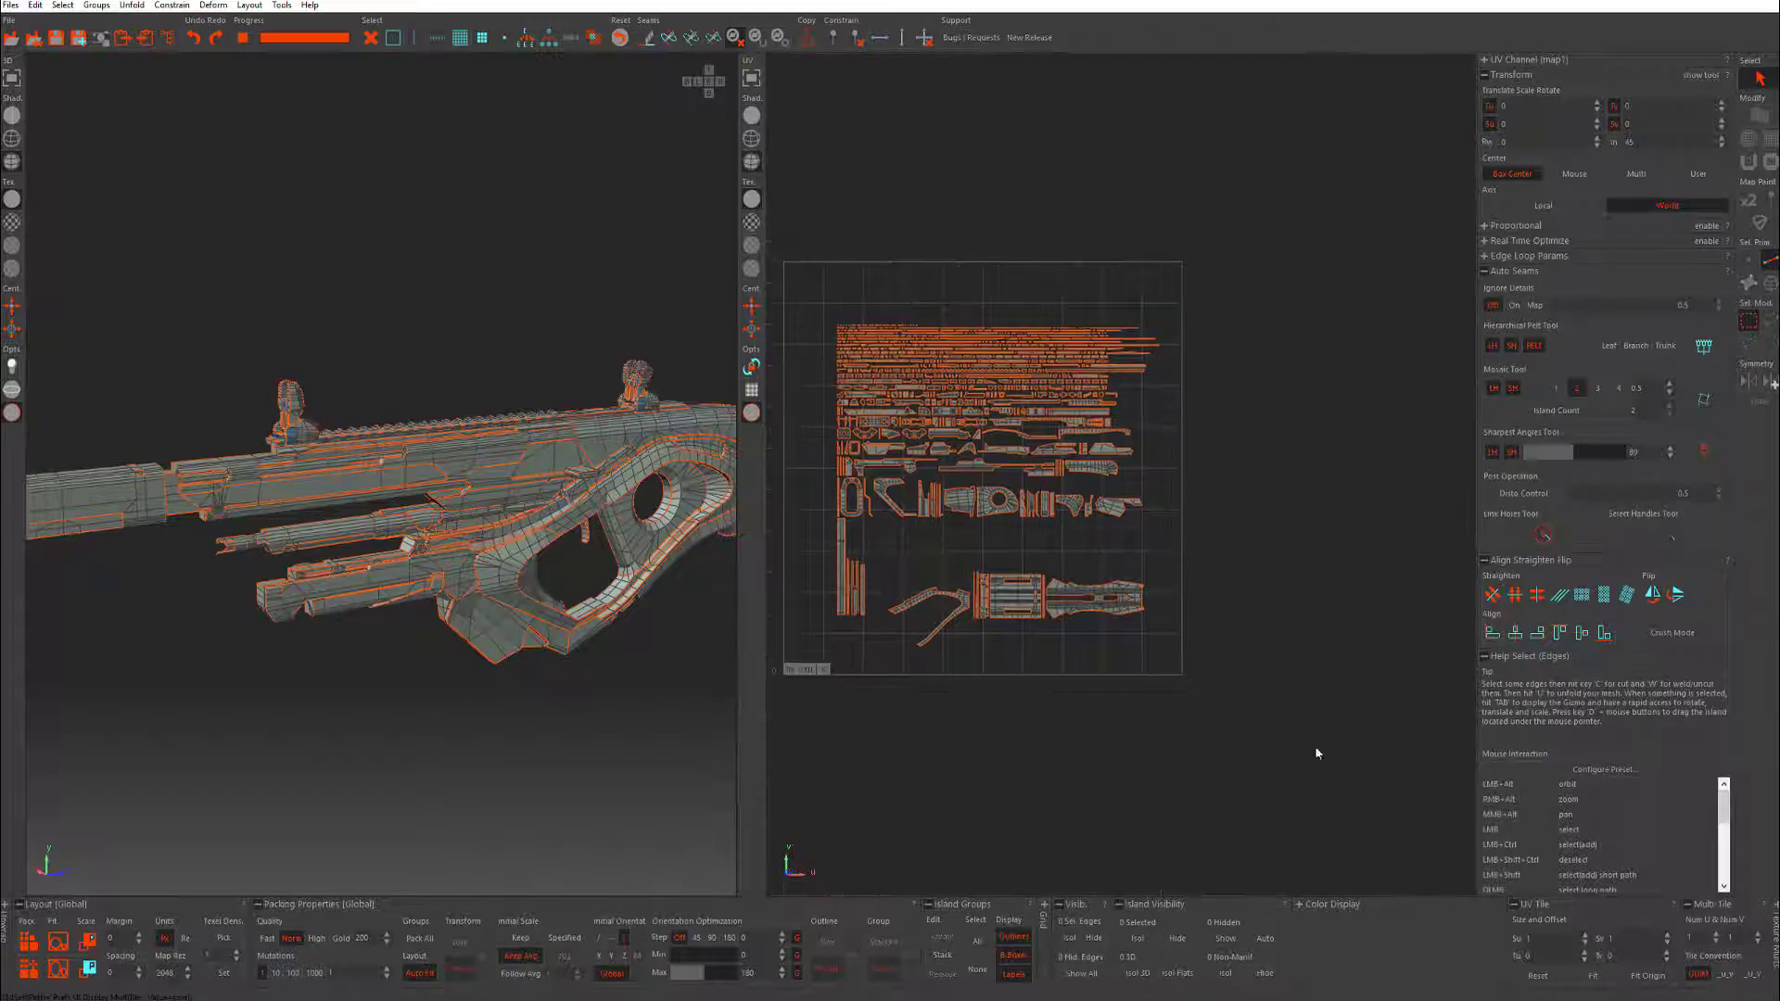
{"action": "left_click", "coordinate": [1717, 935]}
{"action": "left_click", "coordinate": [1757, 934]}
{"action": "scroll", "coordinate": [1321, 691], "scroll_direction": "down", "scroll_amount": 4}
{"action": "scroll", "coordinate": [1298, 655], "scroll_direction": "up", "scroll_amount": 4}
{"action": "middle_click_drag", "start_coordinate": [1260, 578], "coordinate": [1150, 555], "text": "alt"}
{"action": "scroll", "coordinate": [1150, 493], "scroll_direction": "down", "scroll_amount": 3}
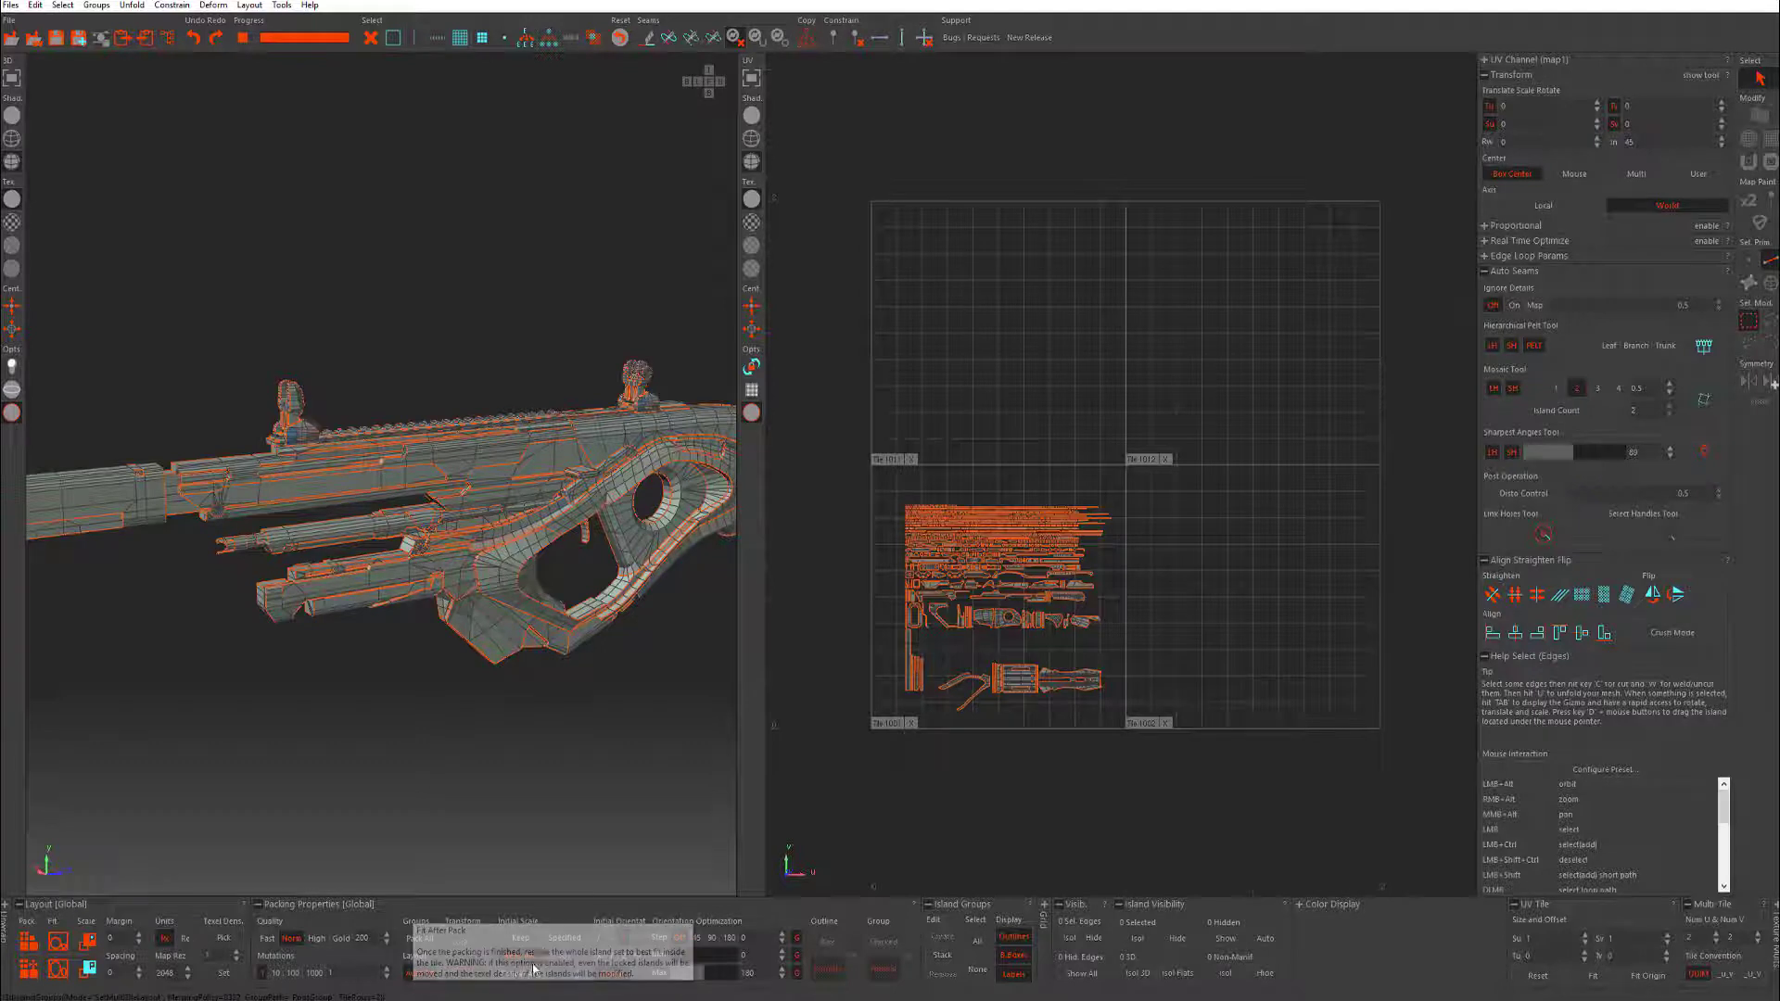
- Pack all of the rifle's UV islands across the four tiles and undo the packing
{"action": "left_click", "coordinate": [28, 941]}
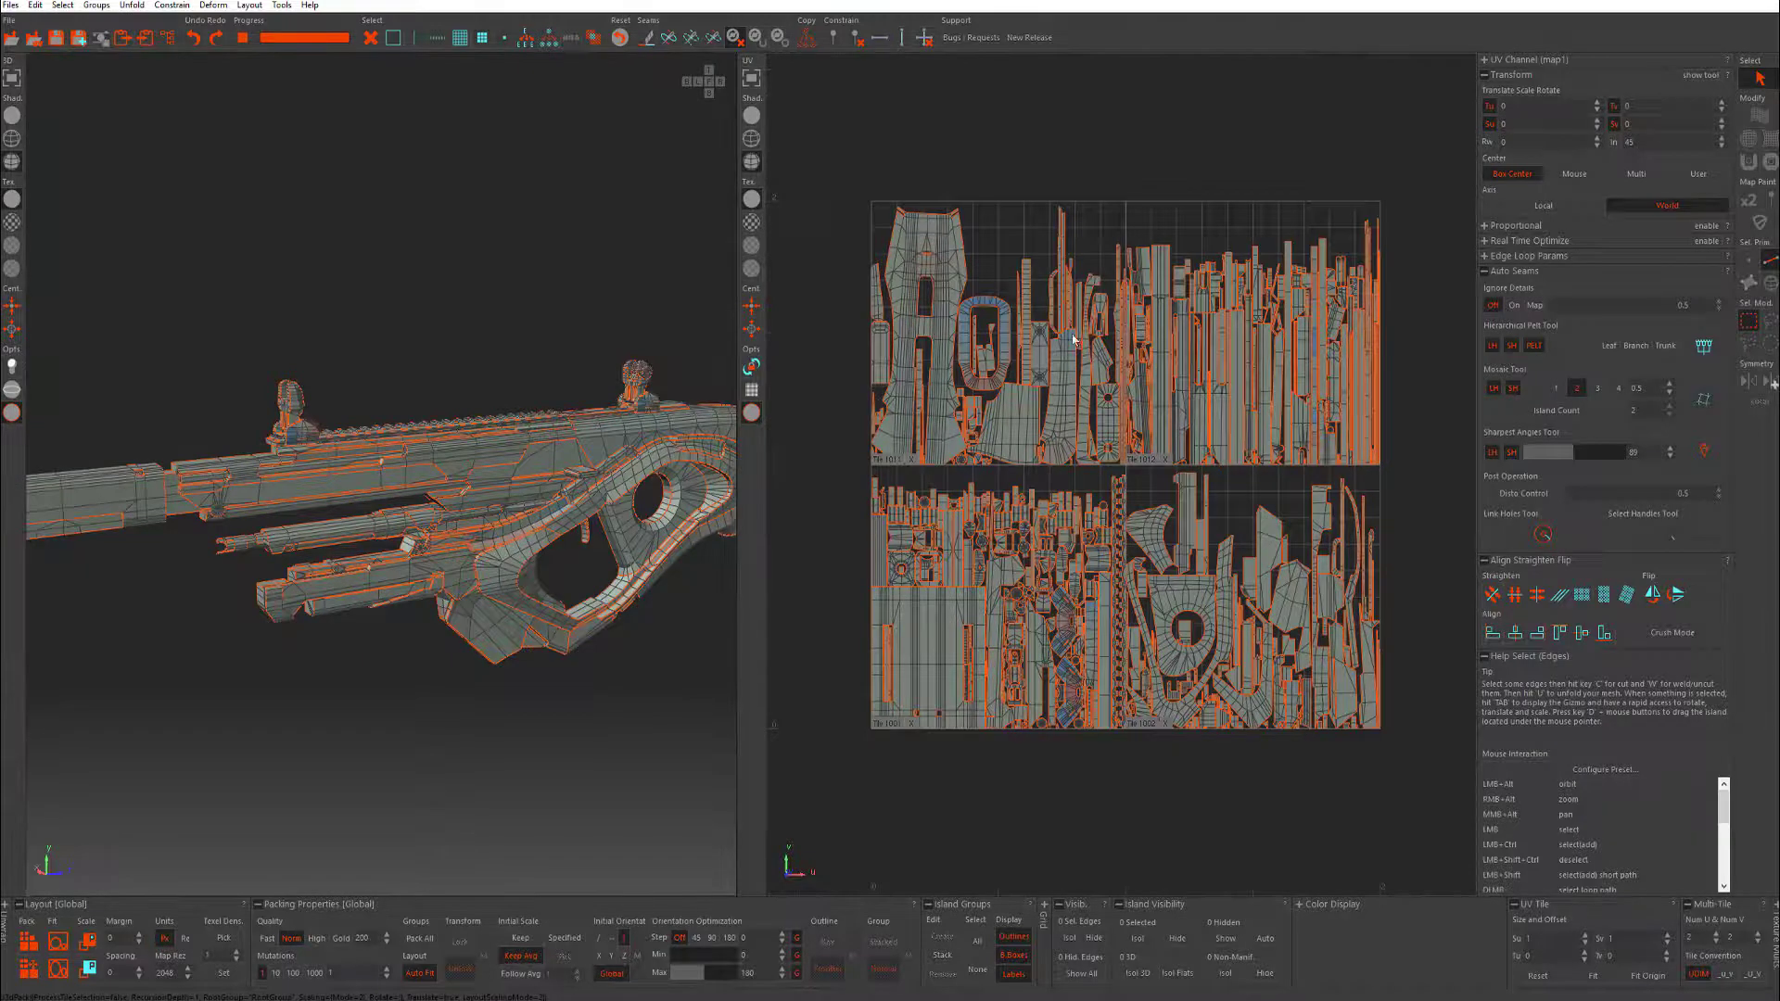
{"action": "scroll", "coordinate": [1074, 339], "scroll_direction": "up", "scroll_amount": 1}
{"action": "scroll", "coordinate": [1118, 414], "scroll_direction": "down", "scroll_amount": 1}
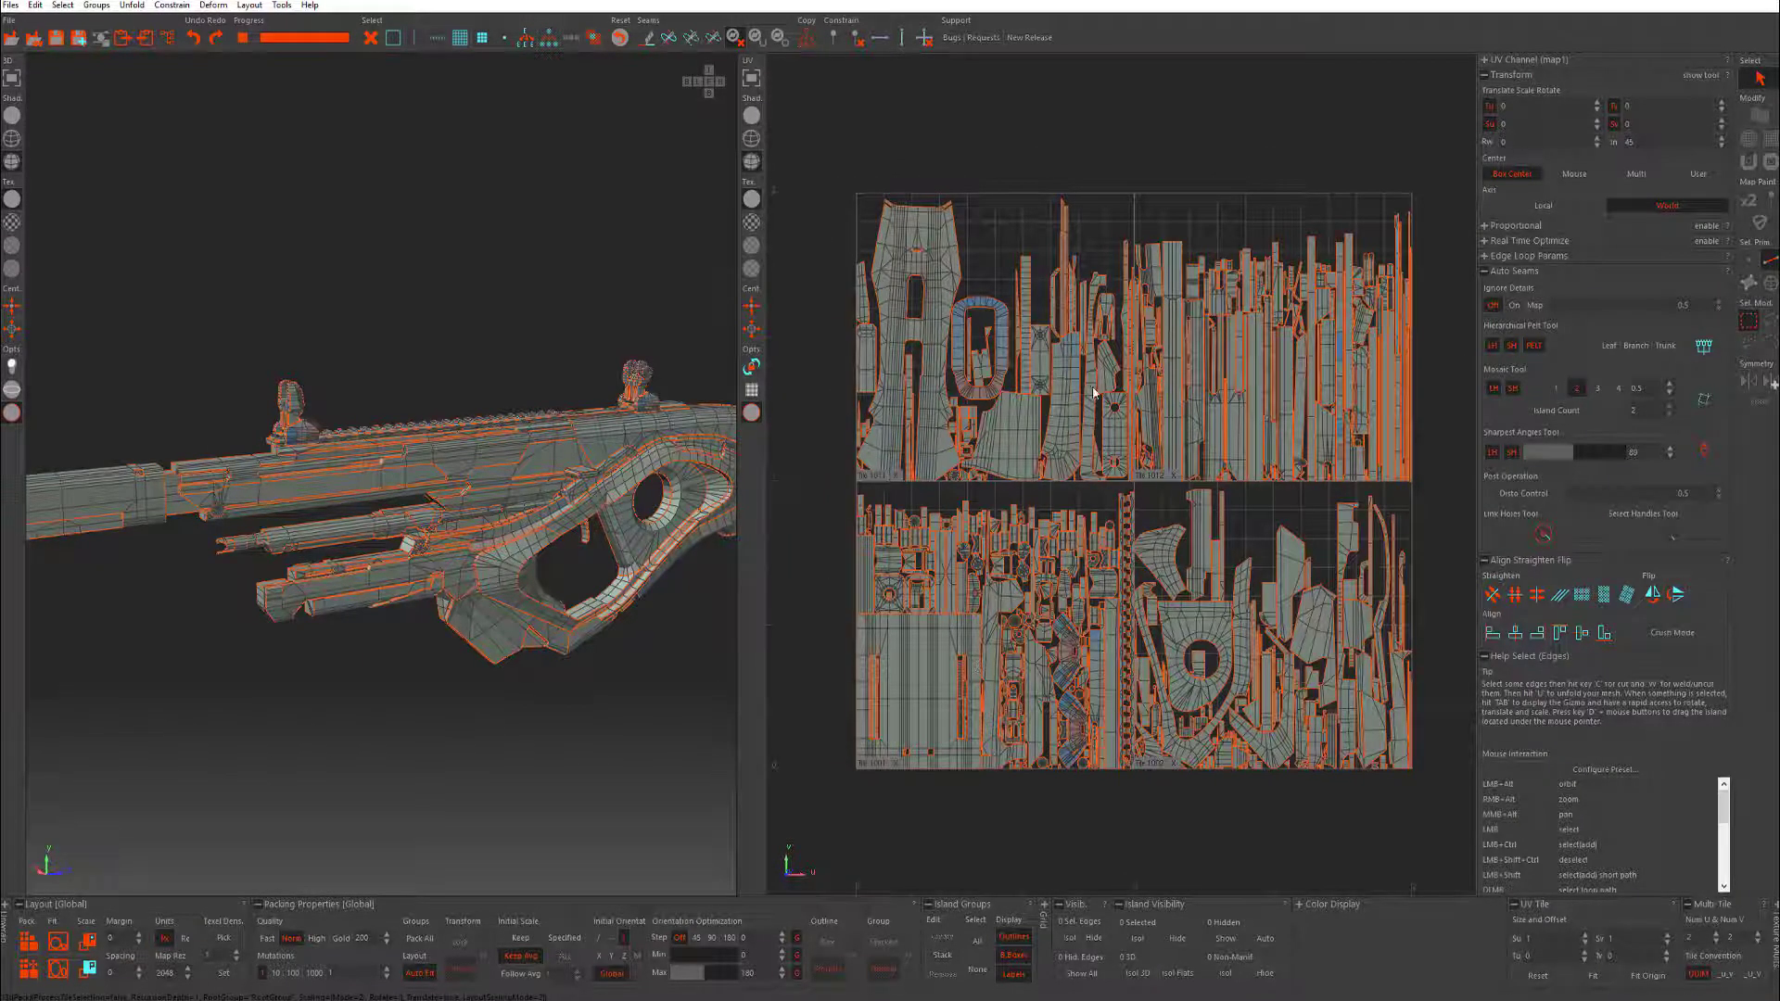
{"action": "scroll", "coordinate": [1078, 383], "scroll_direction": "up", "scroll_amount": 1}
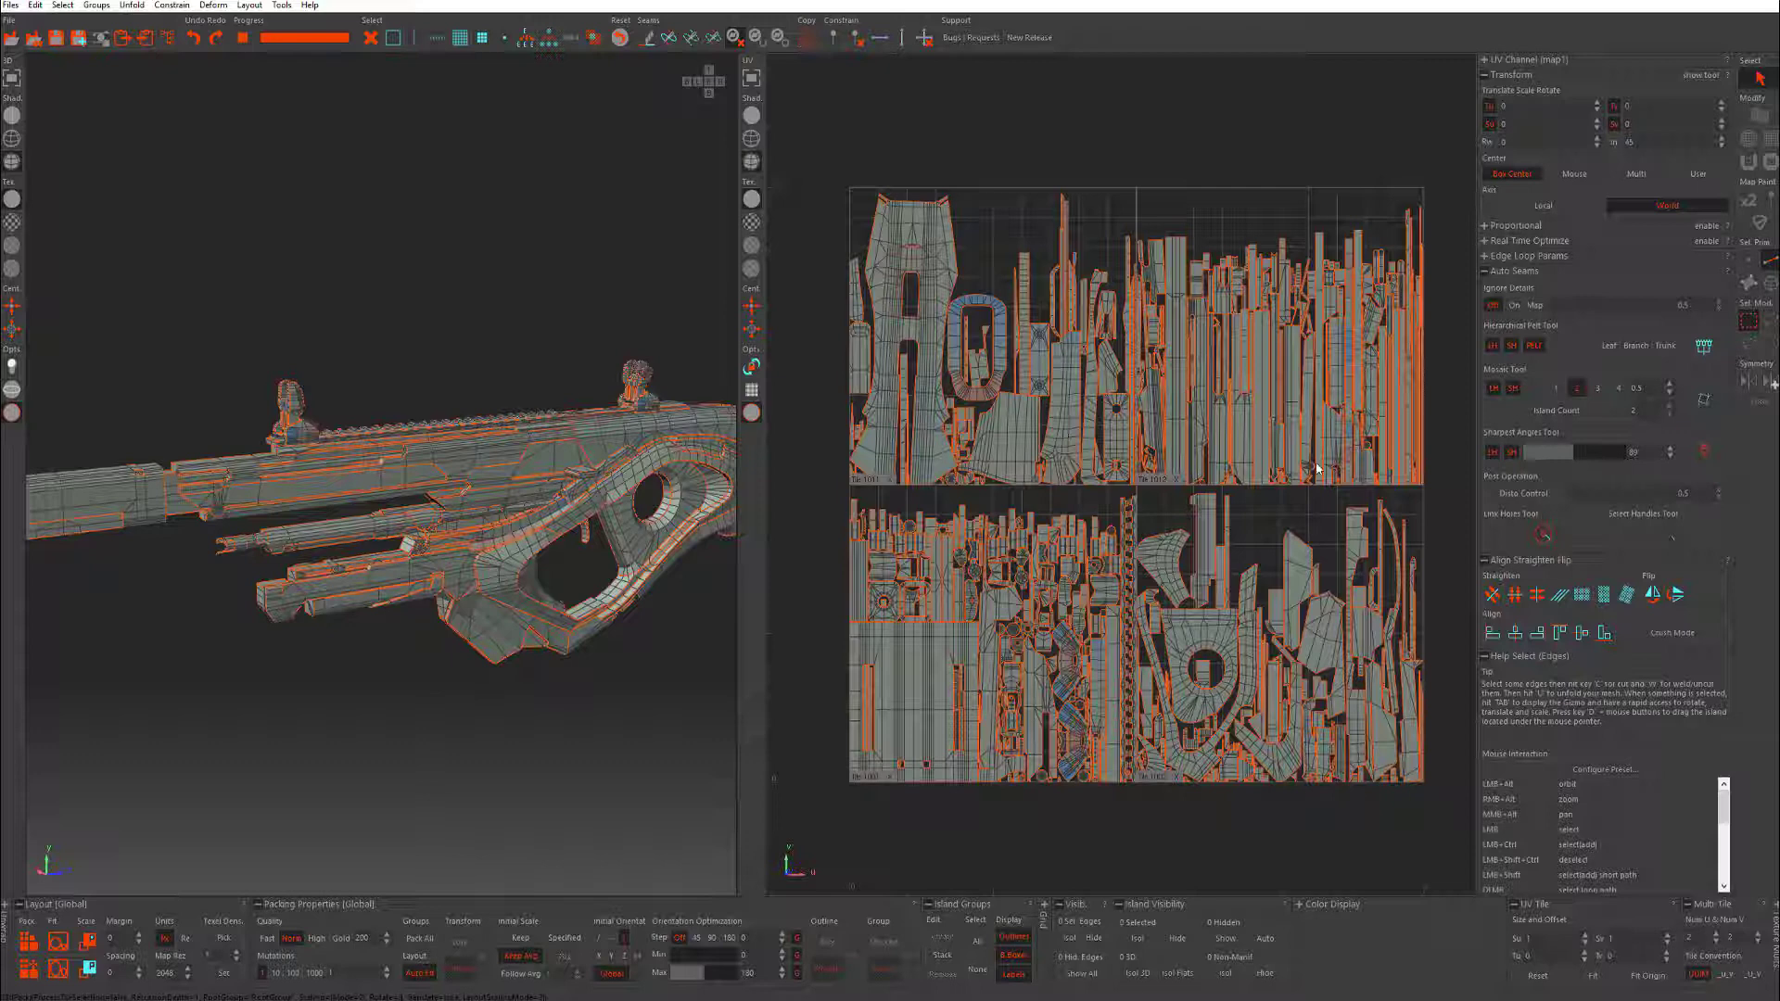
{"action": "key", "text": "ctrl+z"}
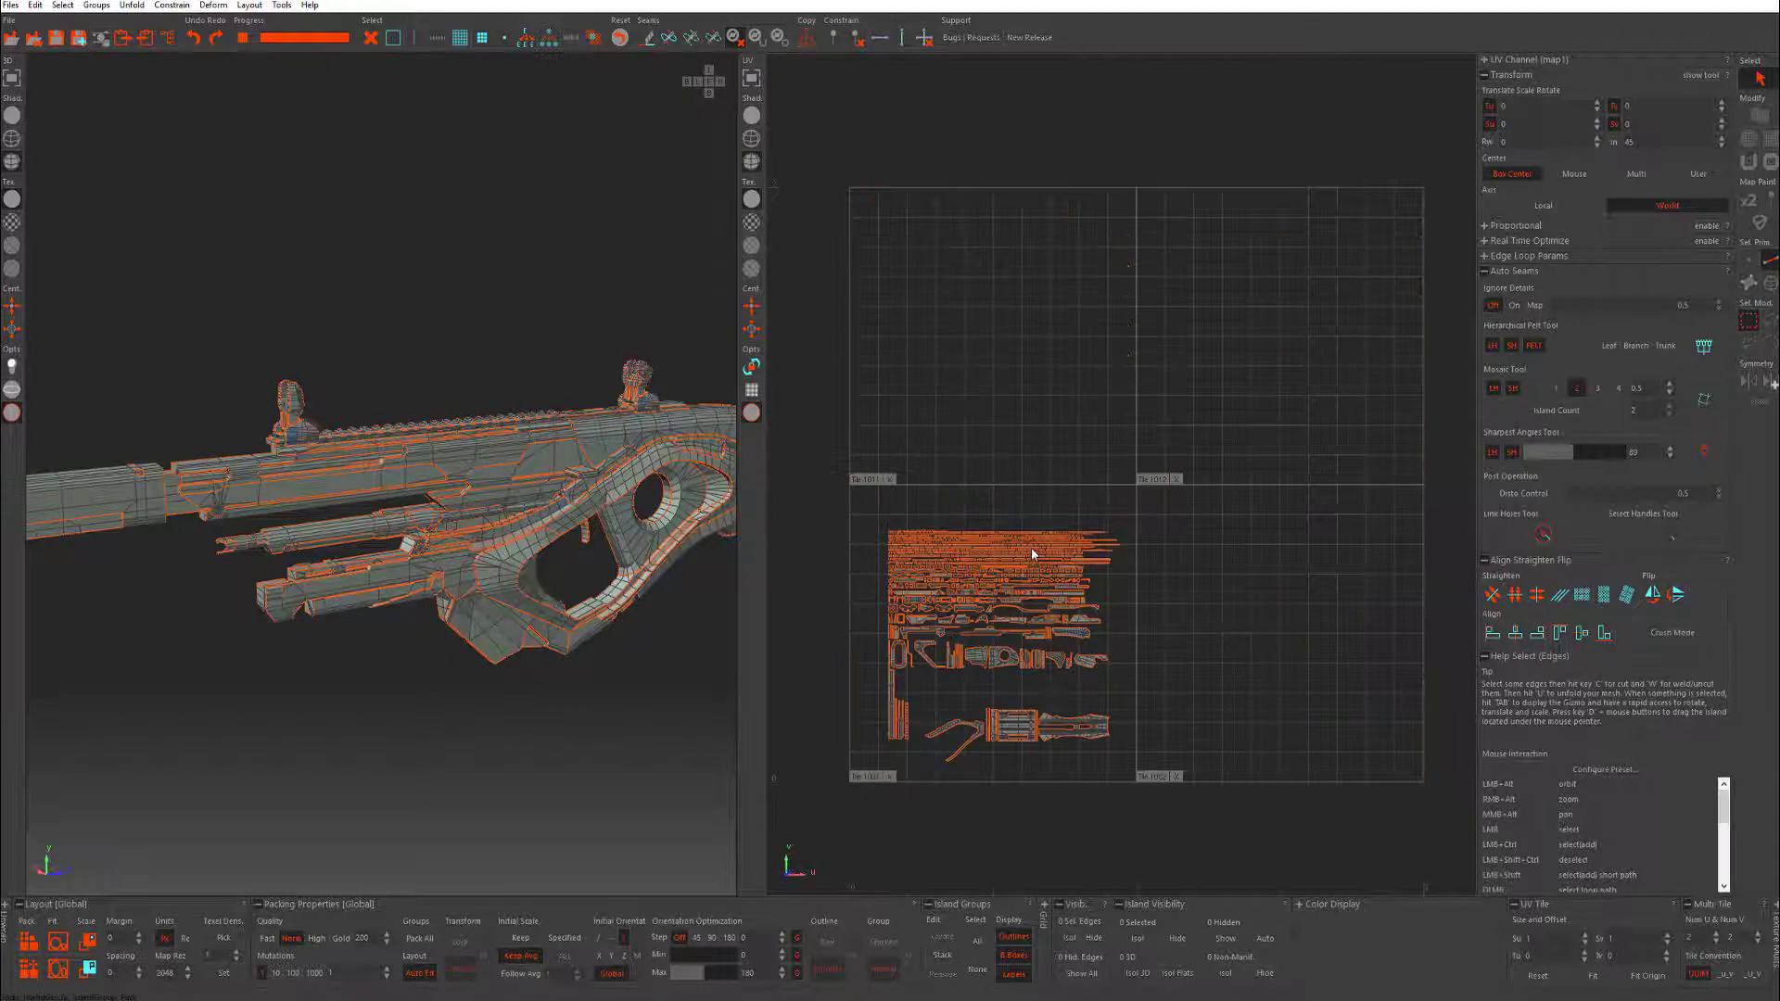
- Set the UV multi-tile grid to 2 columns by 1 row
{"action": "scroll", "coordinate": [969, 504], "scroll_direction": "up", "scroll_amount": 5}
{"action": "middle_click_drag", "start_coordinate": [1005, 567], "coordinate": [1076, 455], "text": "alt"}
{"action": "scroll", "coordinate": [1066, 473], "scroll_direction": "down", "scroll_amount": 3}
{"action": "middle_click_drag", "start_coordinate": [1100, 568], "coordinate": [1038, 521], "text": "alt"}
{"action": "scroll", "coordinate": [1037, 520], "scroll_direction": "down", "scroll_amount": 2}
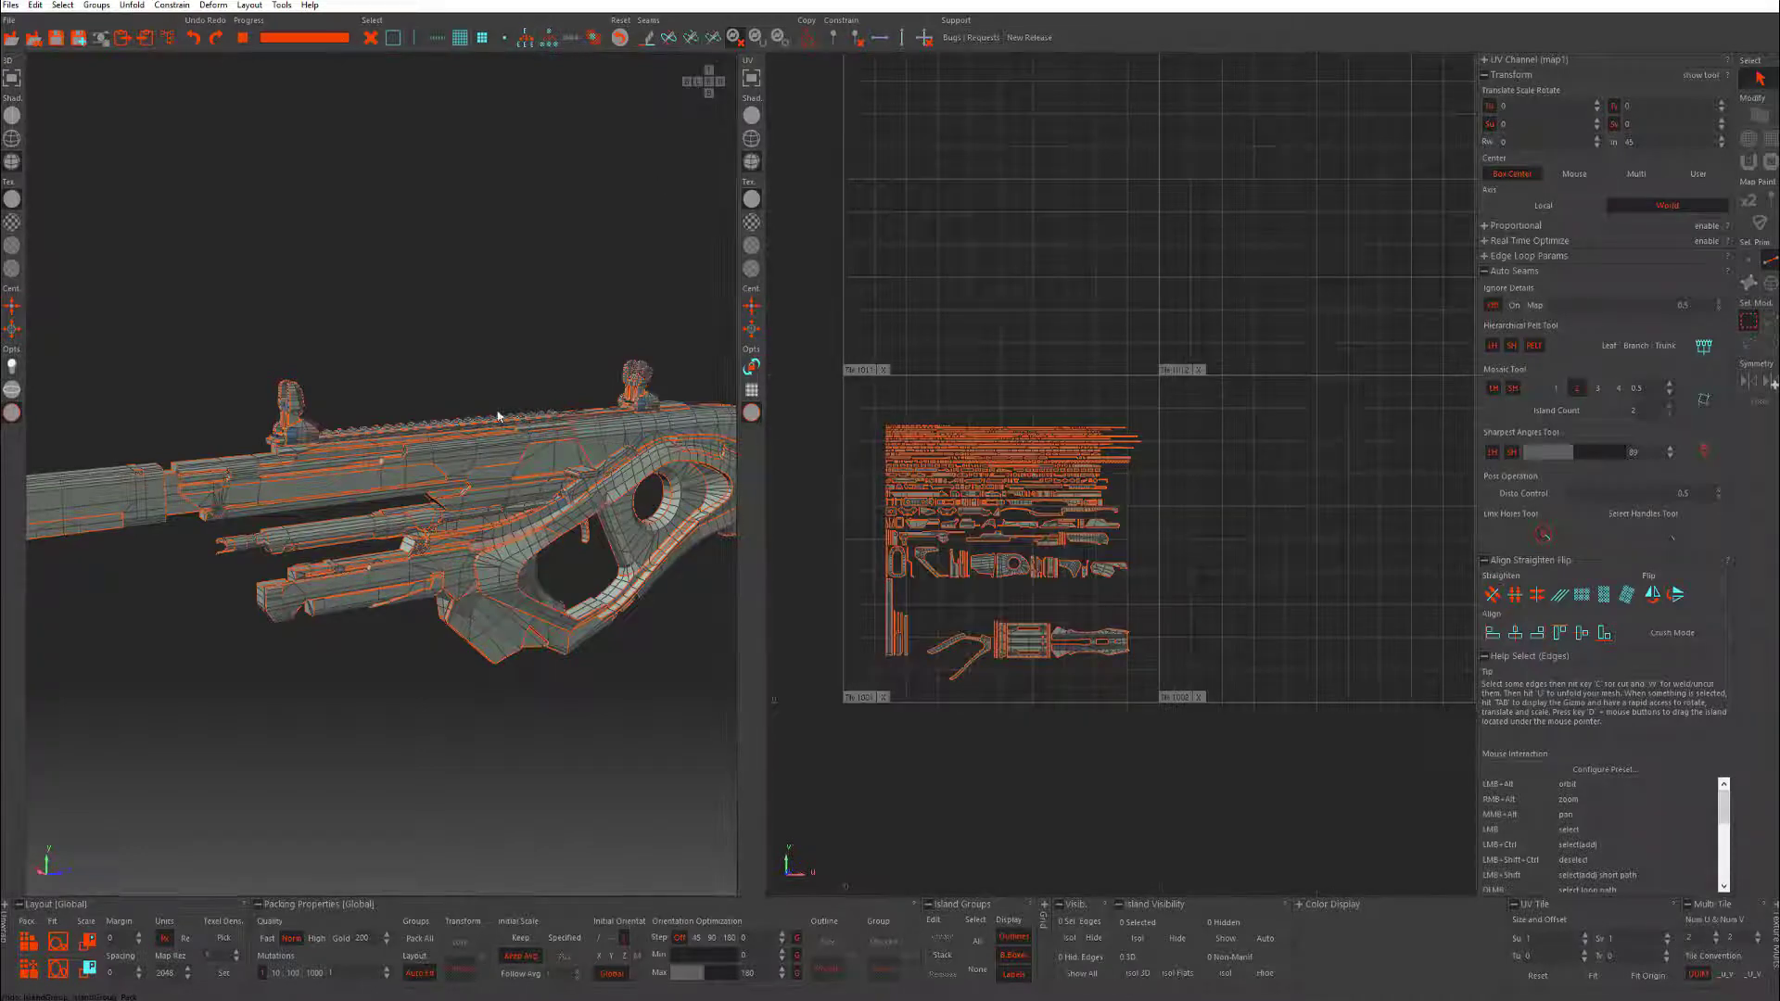
{"action": "left_click_drag", "start_coordinate": [498, 417], "coordinate": [667, 492], "text": "alt"}
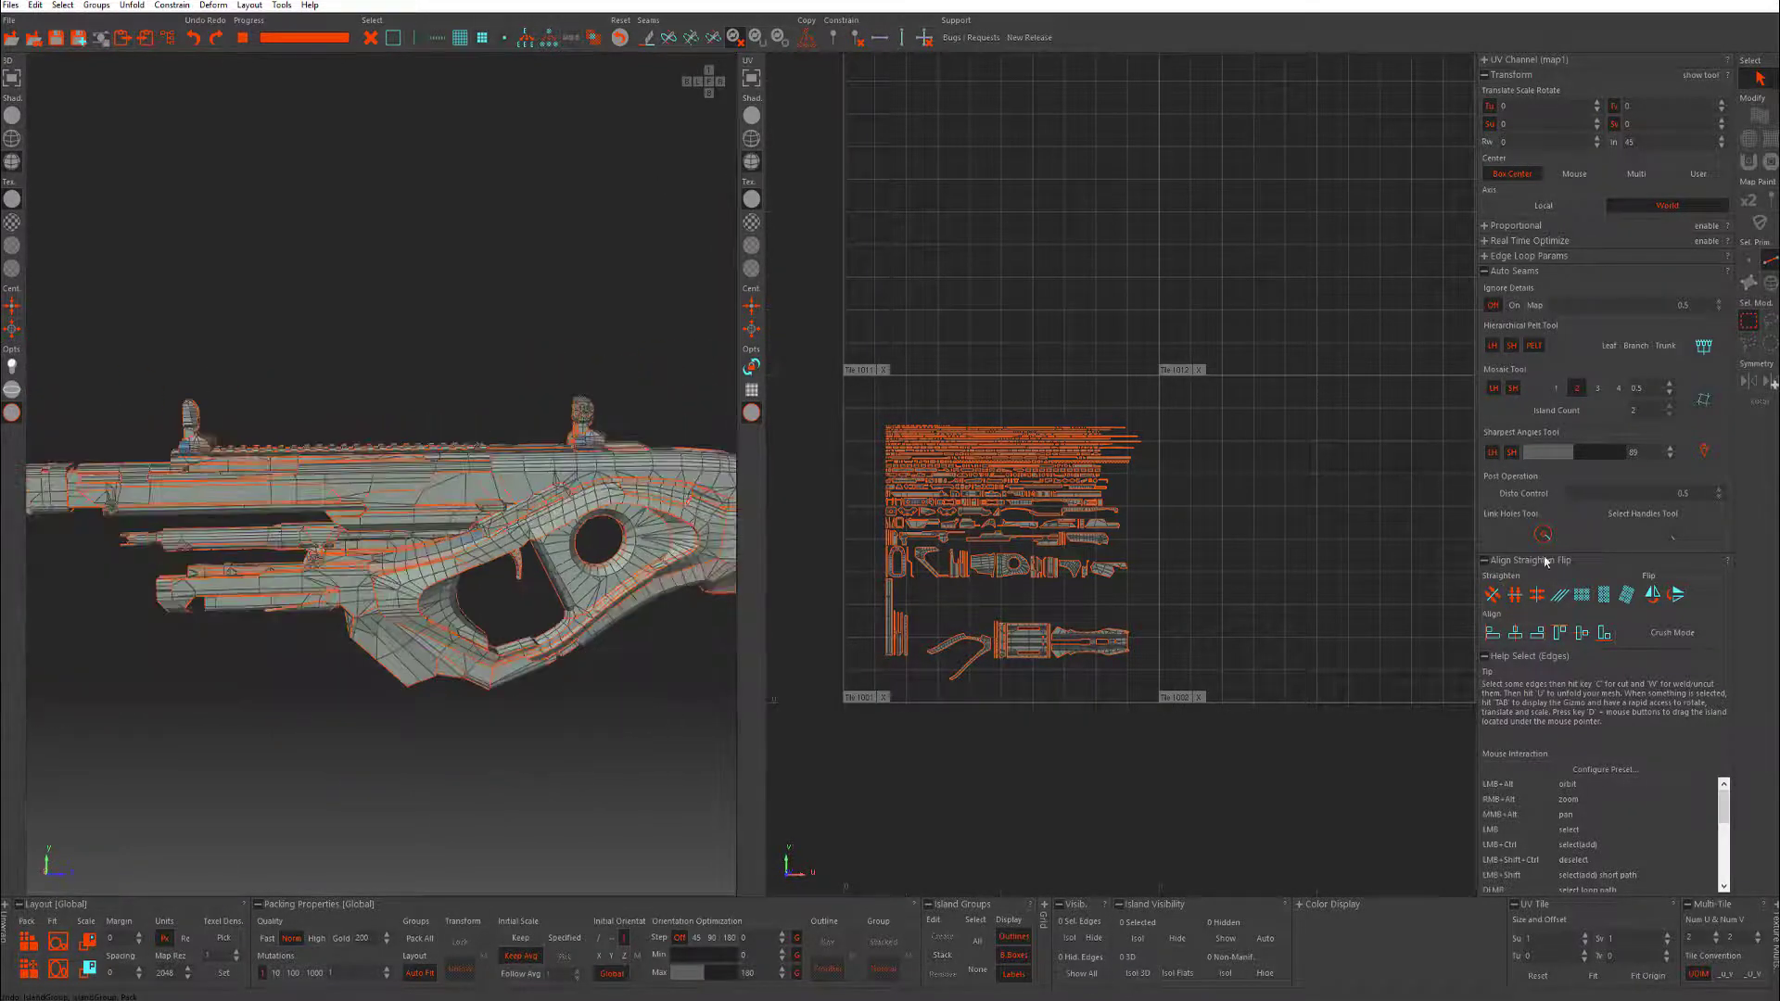
{"action": "left_click", "coordinate": [1717, 950]}
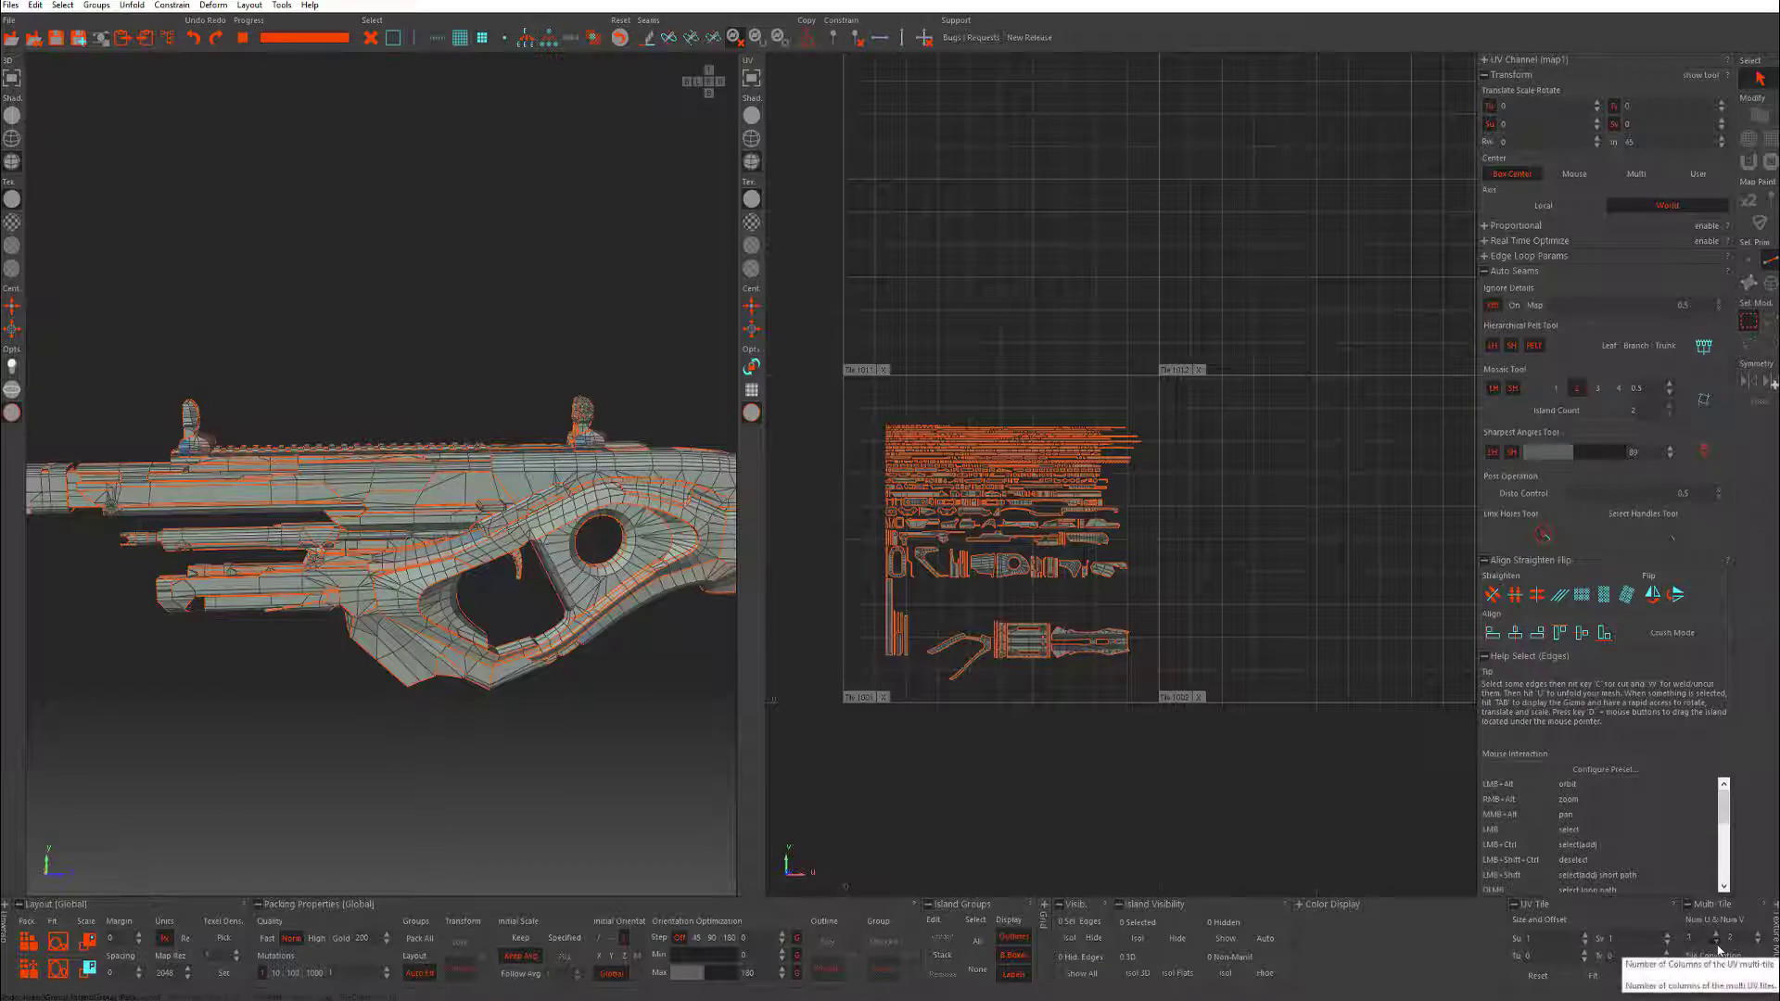
{"action": "left_click", "coordinate": [1758, 945]}
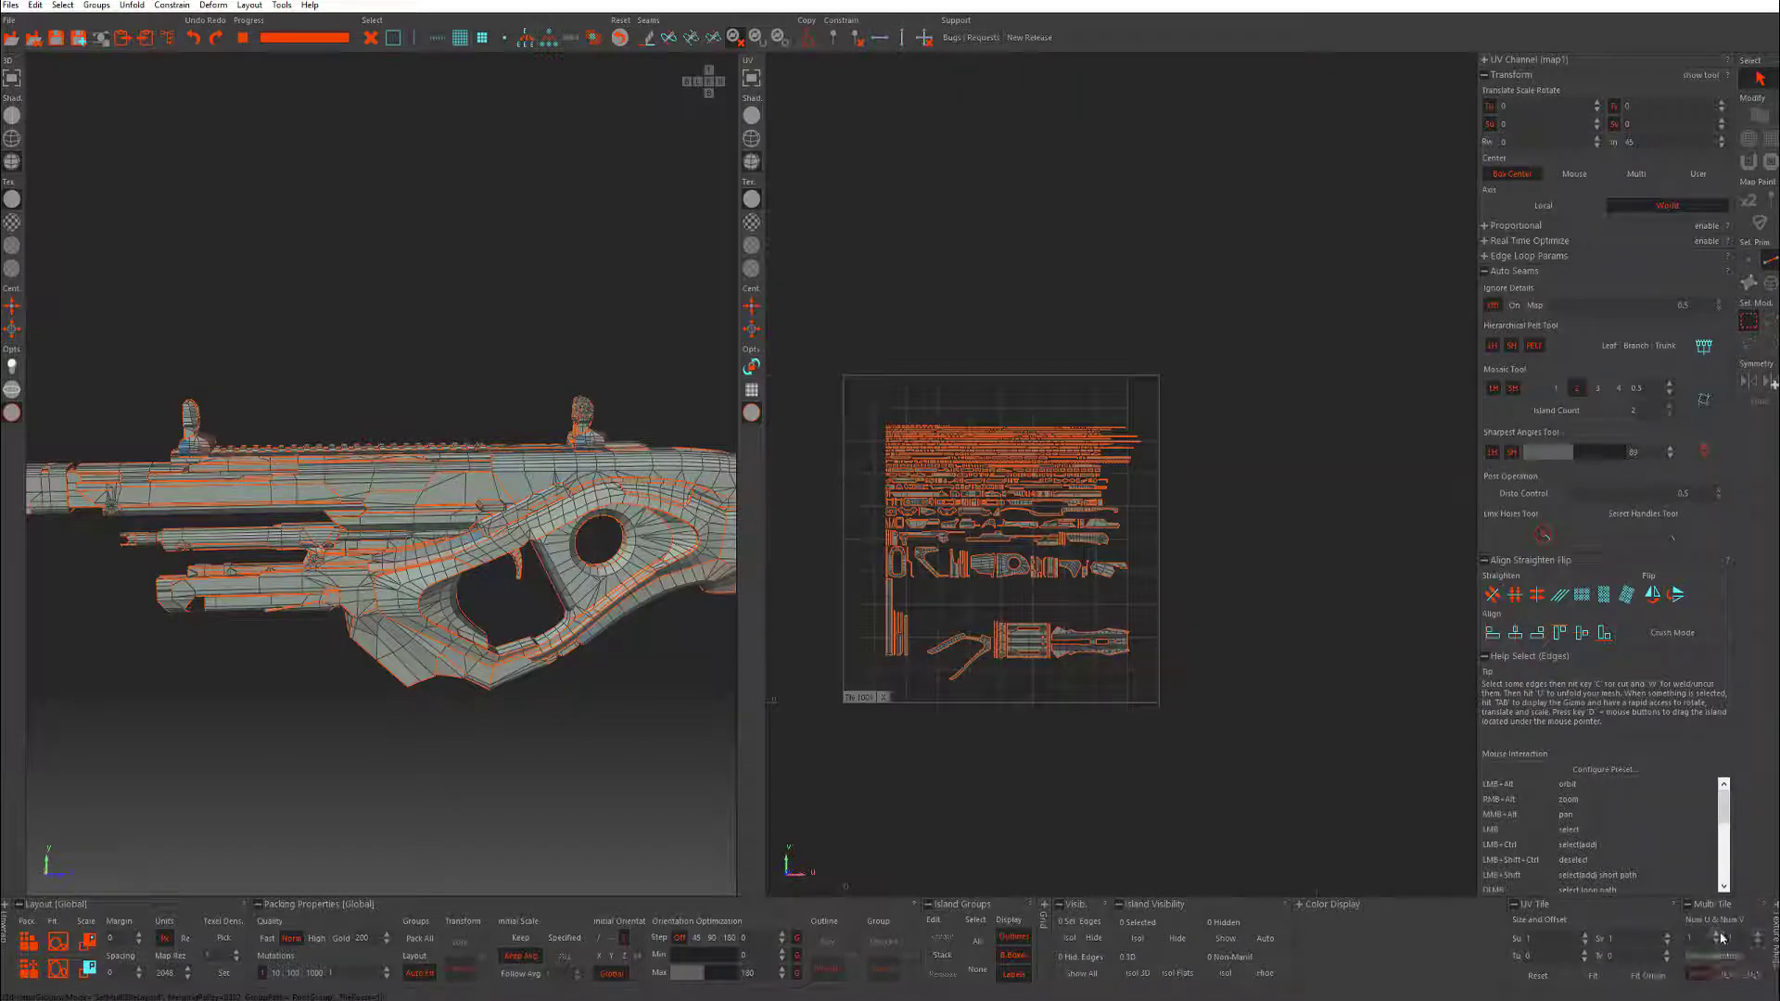
{"action": "left_click", "coordinate": [1722, 936]}
{"action": "scroll", "coordinate": [1154, 478], "scroll_direction": "up", "scroll_amount": 8}
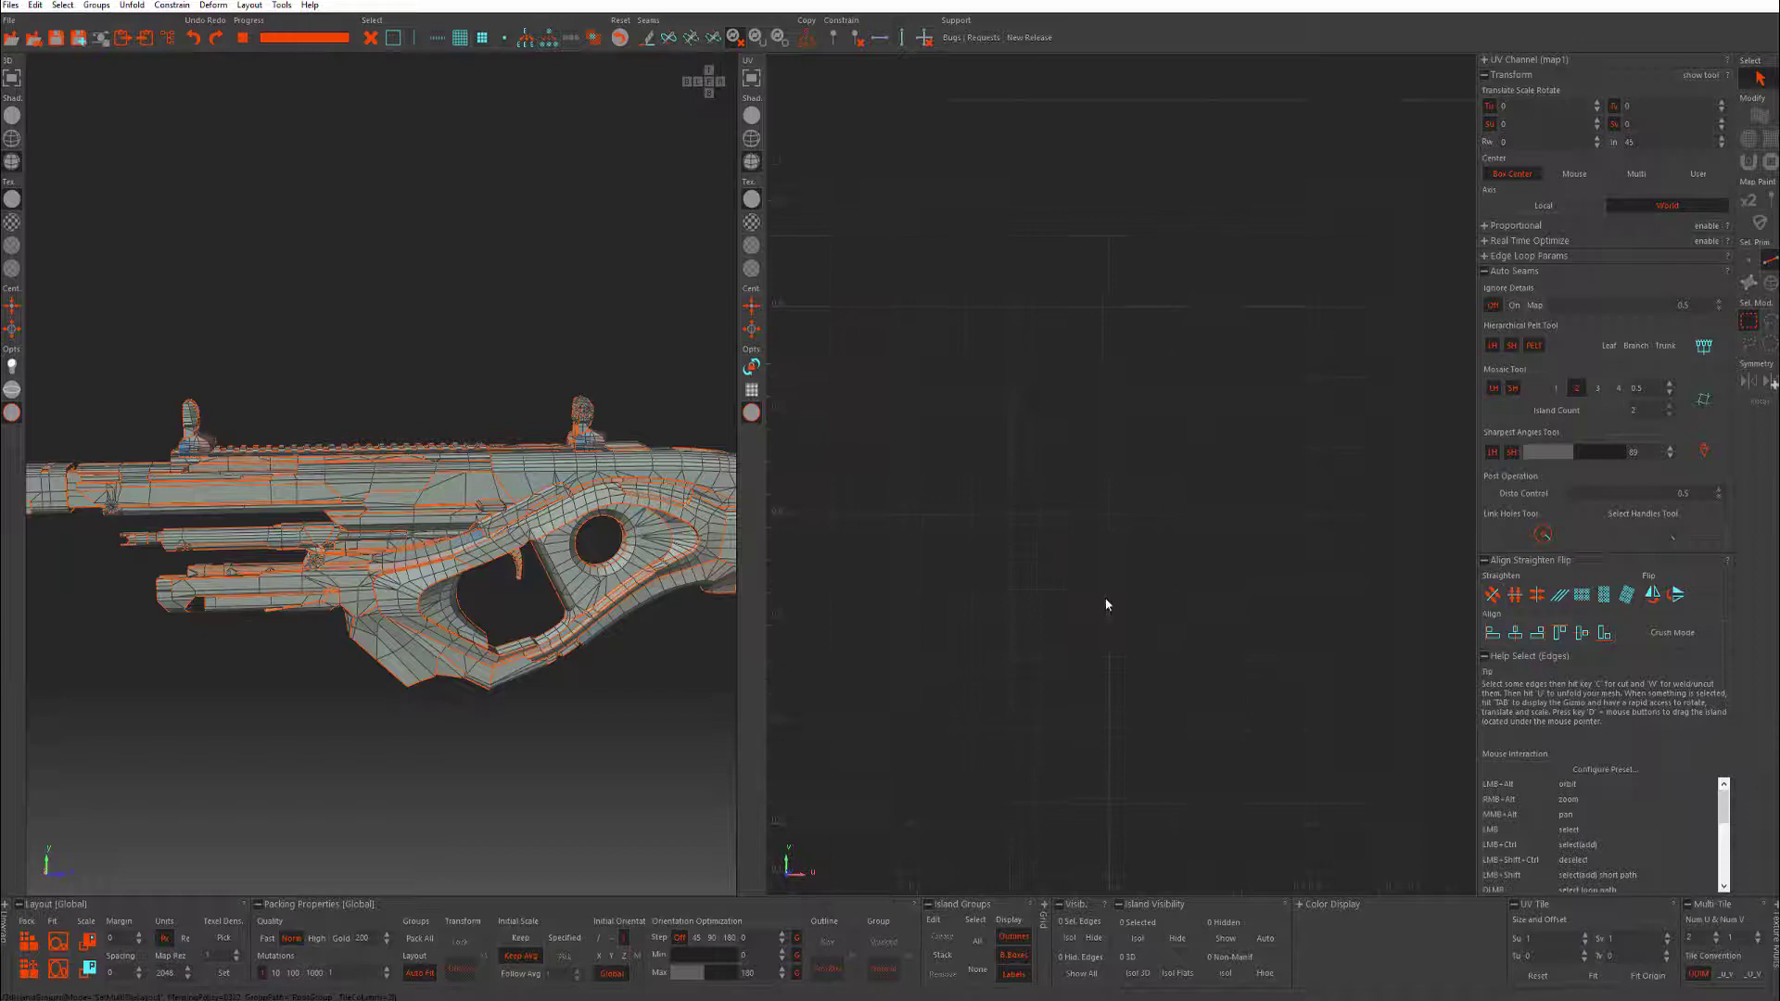
{"action": "scroll", "coordinate": [1105, 605], "scroll_direction": "down", "scroll_amount": 8}
{"action": "middle_click_drag", "start_coordinate": [989, 390], "coordinate": [1065, 337], "text": "alt"}
{"action": "scroll", "coordinate": [1065, 337], "scroll_direction": "up", "scroll_amount": 1}
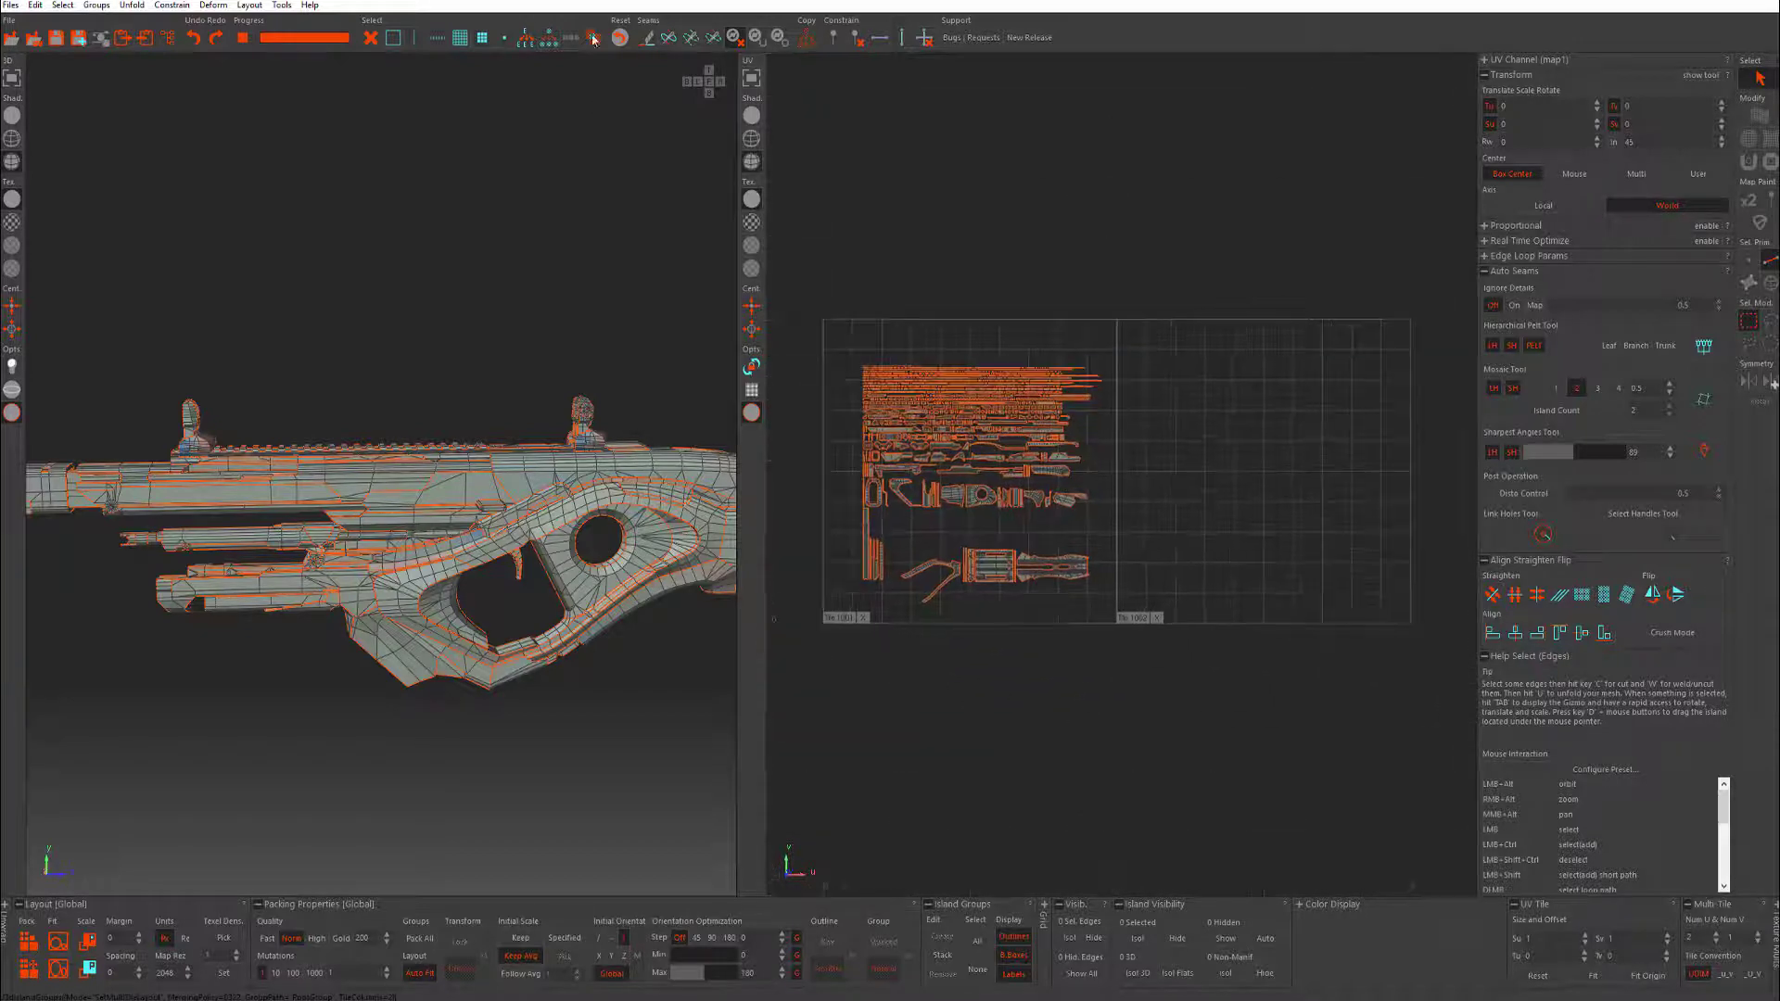
- Open the Objects / Materials / OBJ Groups selection tool and select the edges of the GRP_Mainbody objects Object002 and base_low
{"action": "left_click", "coordinate": [594, 39]}
{"action": "left_click_drag", "start_coordinate": [457, 181], "coordinate": [397, 45]}
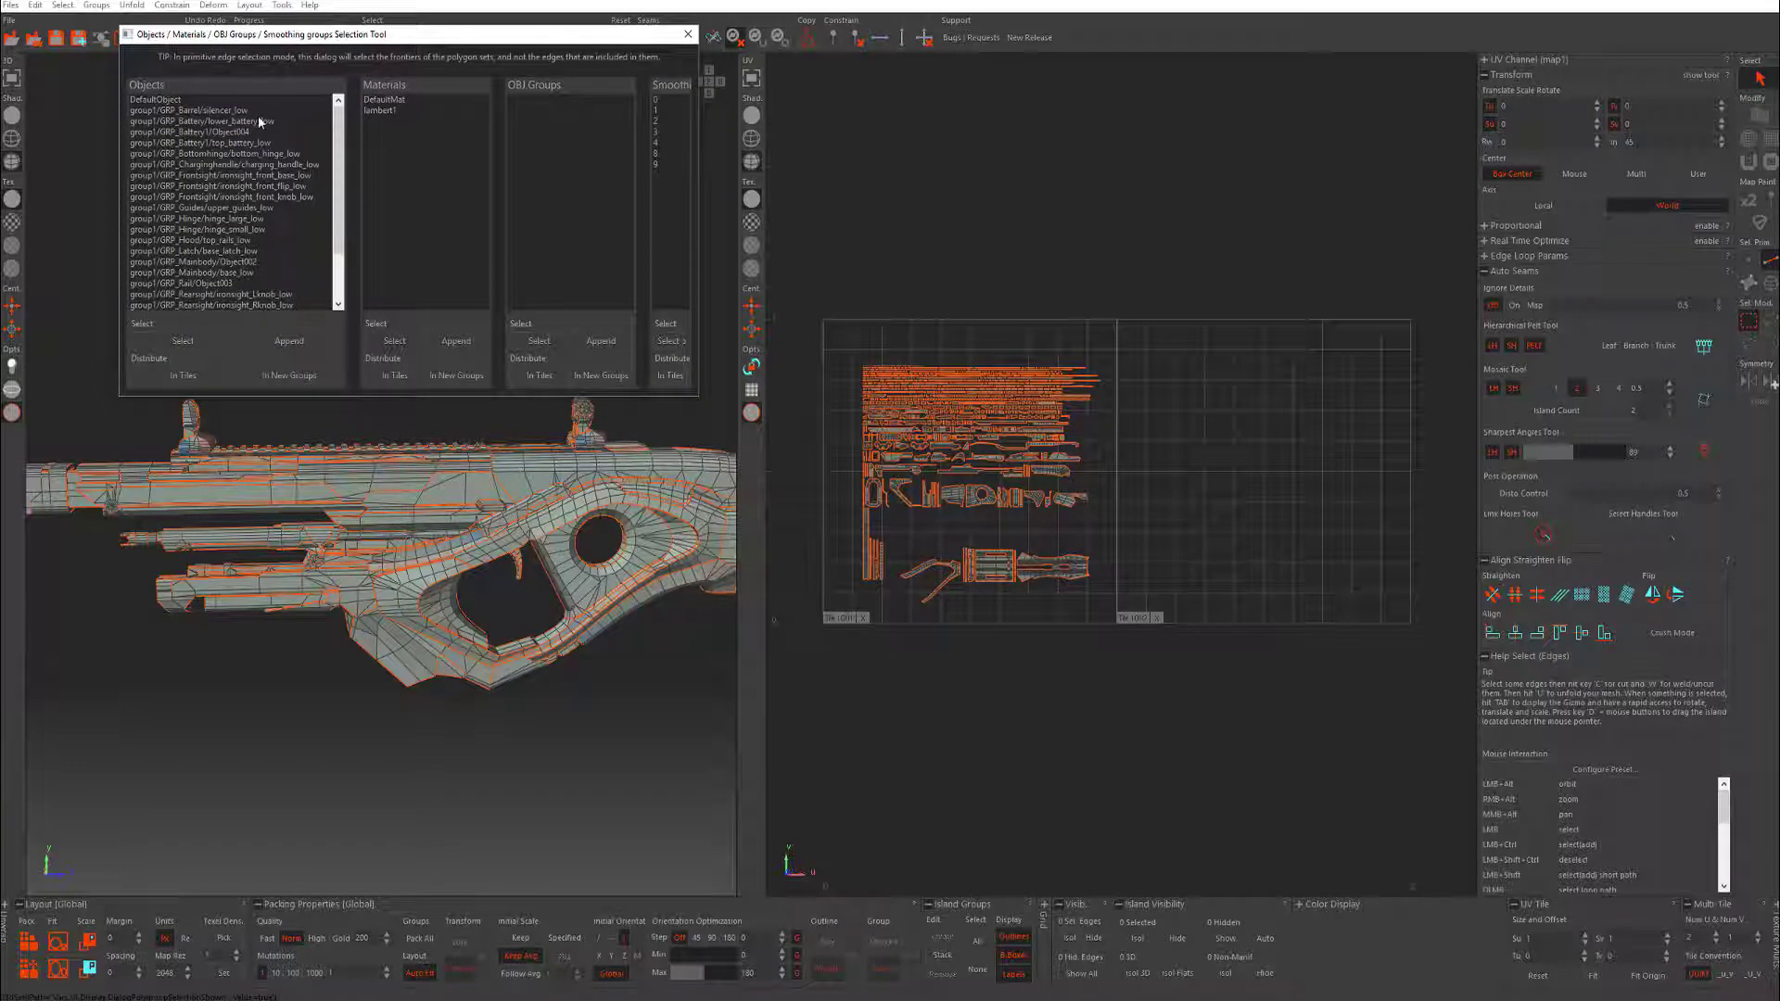
{"action": "scroll", "coordinate": [252, 276], "scroll_direction": "down", "scroll_amount": 2}
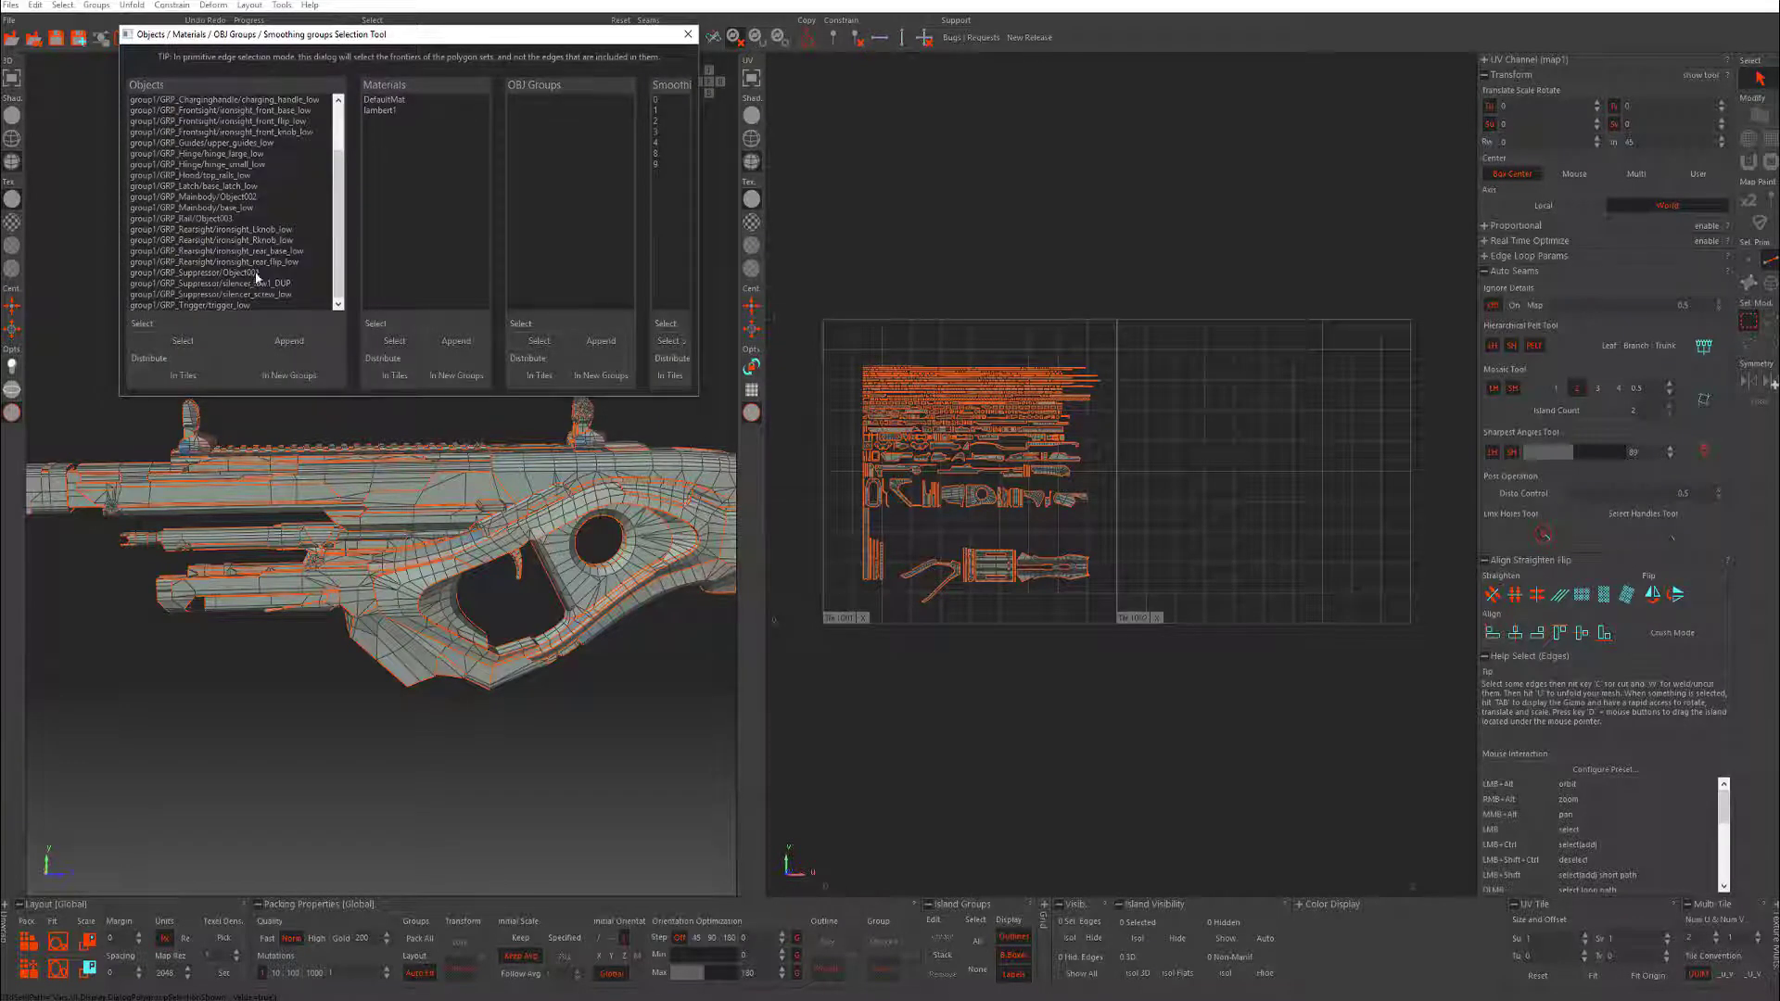
{"action": "scroll", "coordinate": [256, 278], "scroll_direction": "up", "scroll_amount": 2}
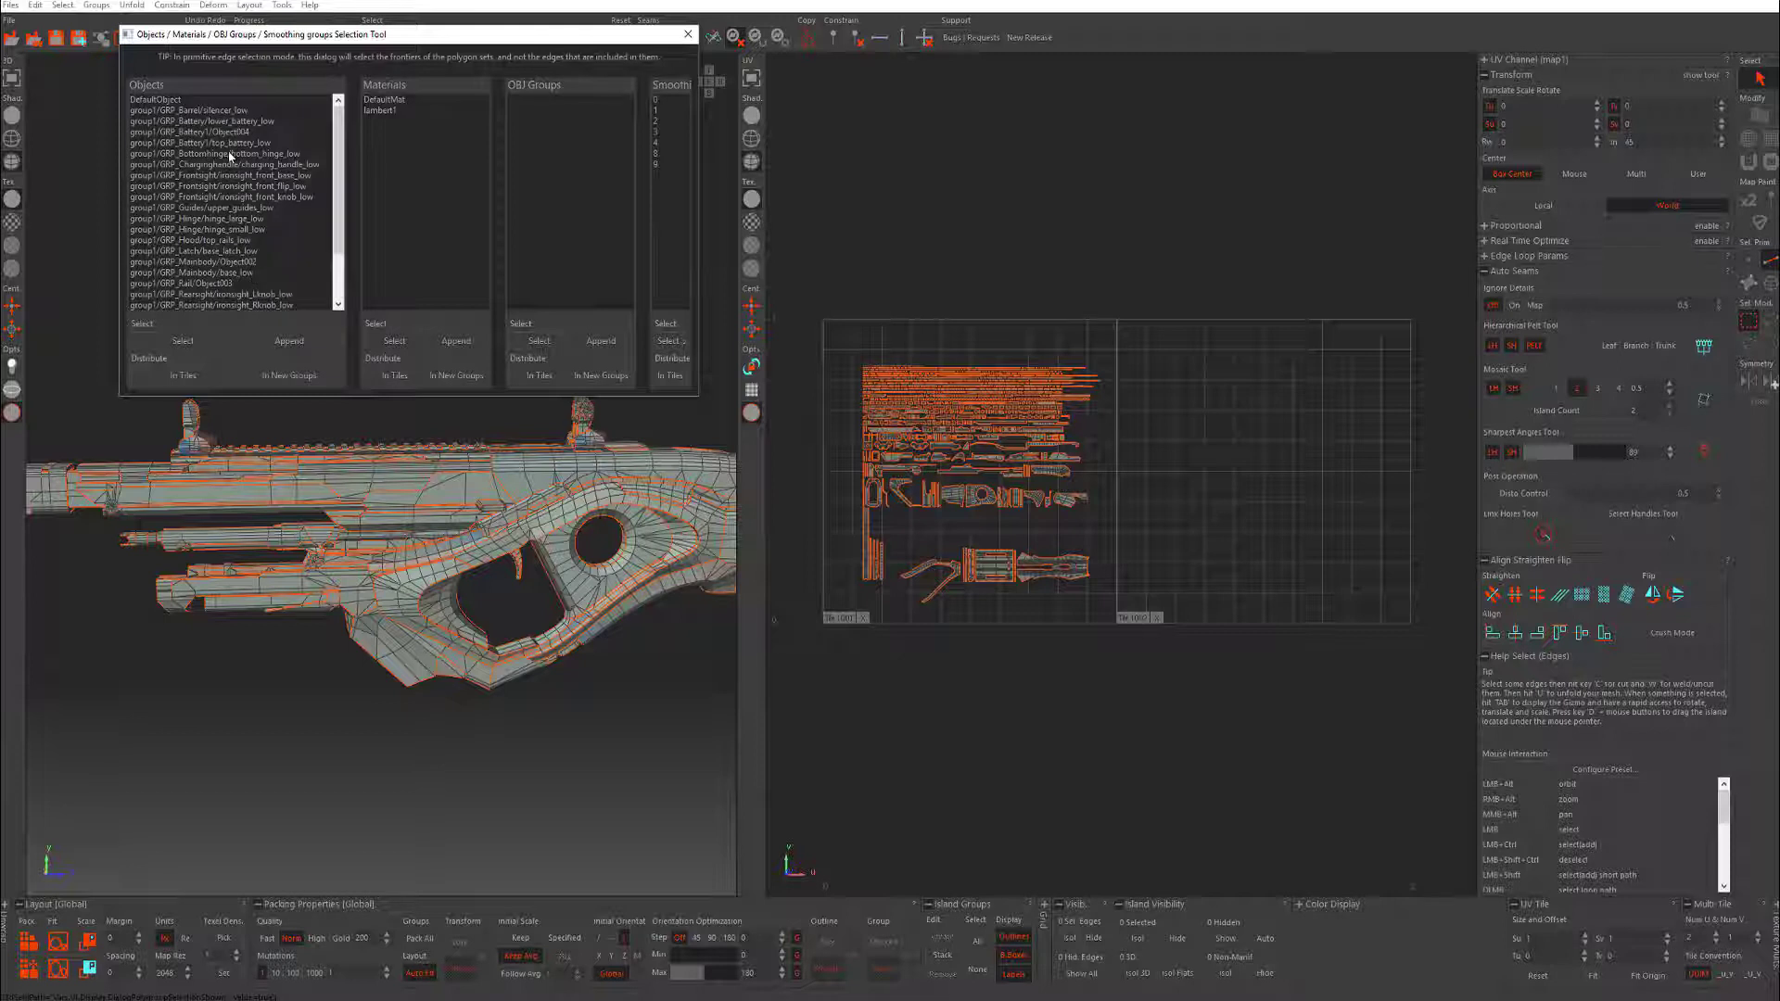
{"action": "left_click", "coordinate": [225, 263]}
{"action": "left_click", "coordinate": [243, 273], "text": "shift"}
{"action": "left_click", "coordinate": [207, 344]}
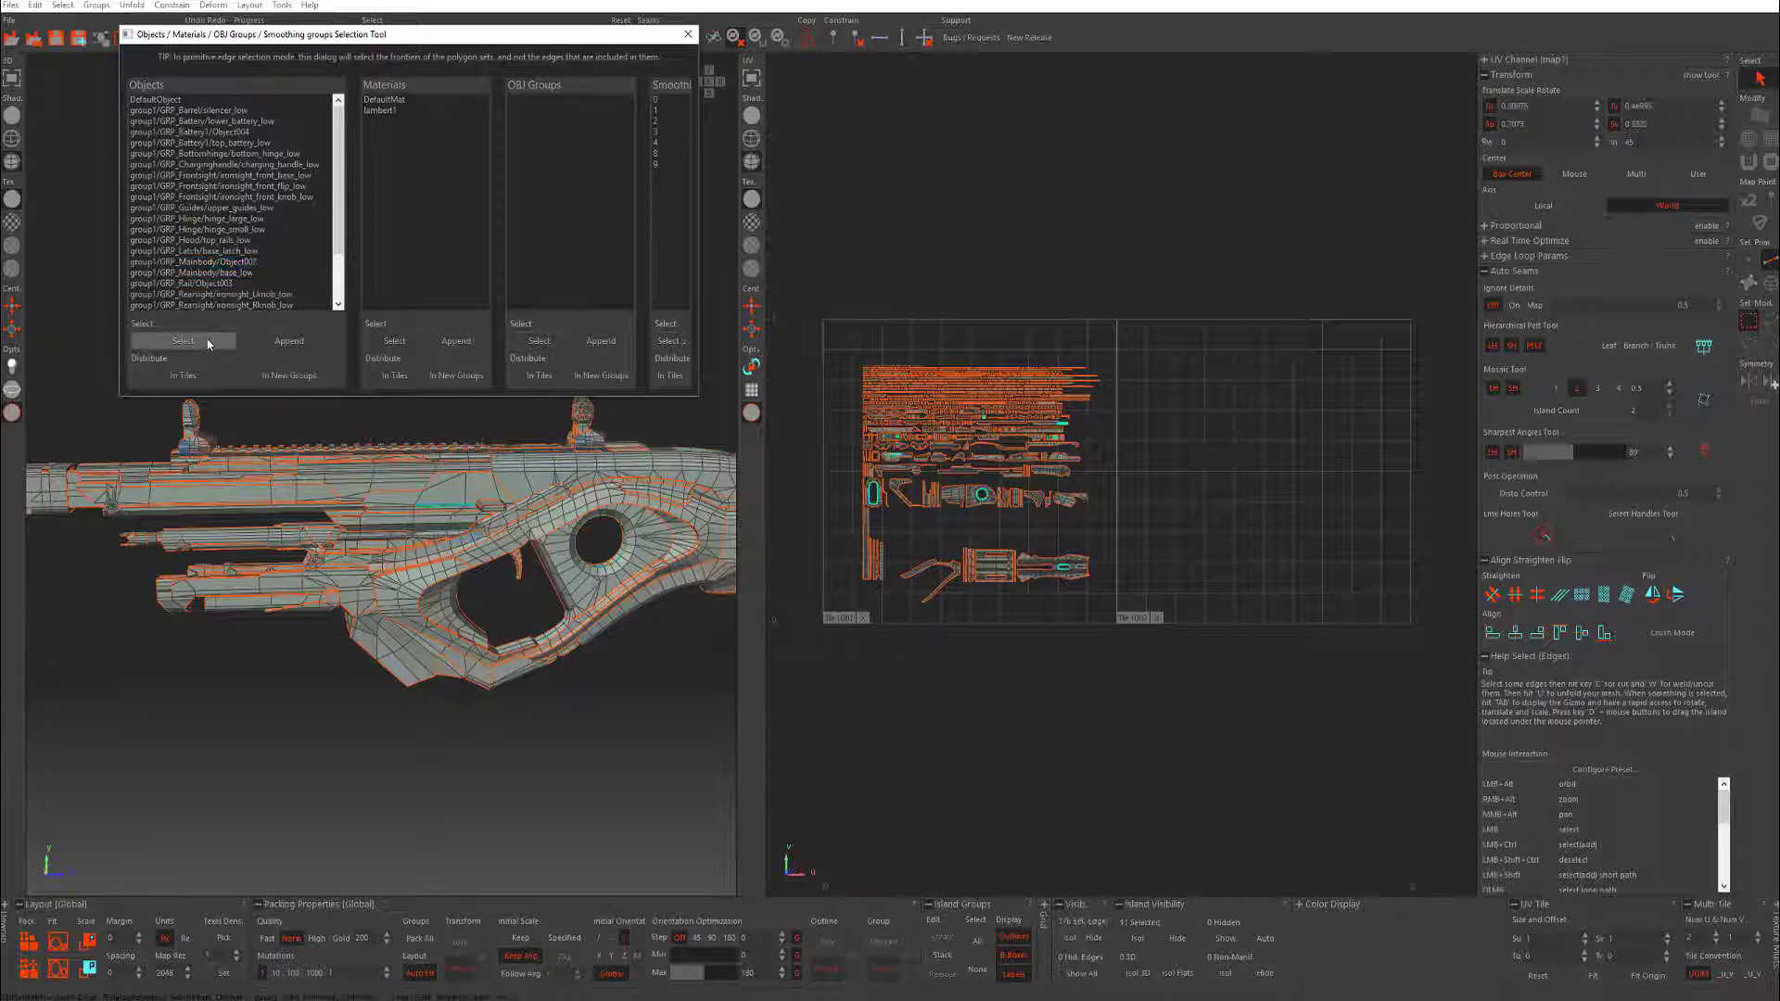
- Switch to island selection mode and select the islands of both GRP_Mainbody objects, Object002 and base_low
{"action": "scroll", "coordinate": [367, 524], "scroll_direction": "up", "scroll_amount": 2}
{"action": "key", "text": "F4"}
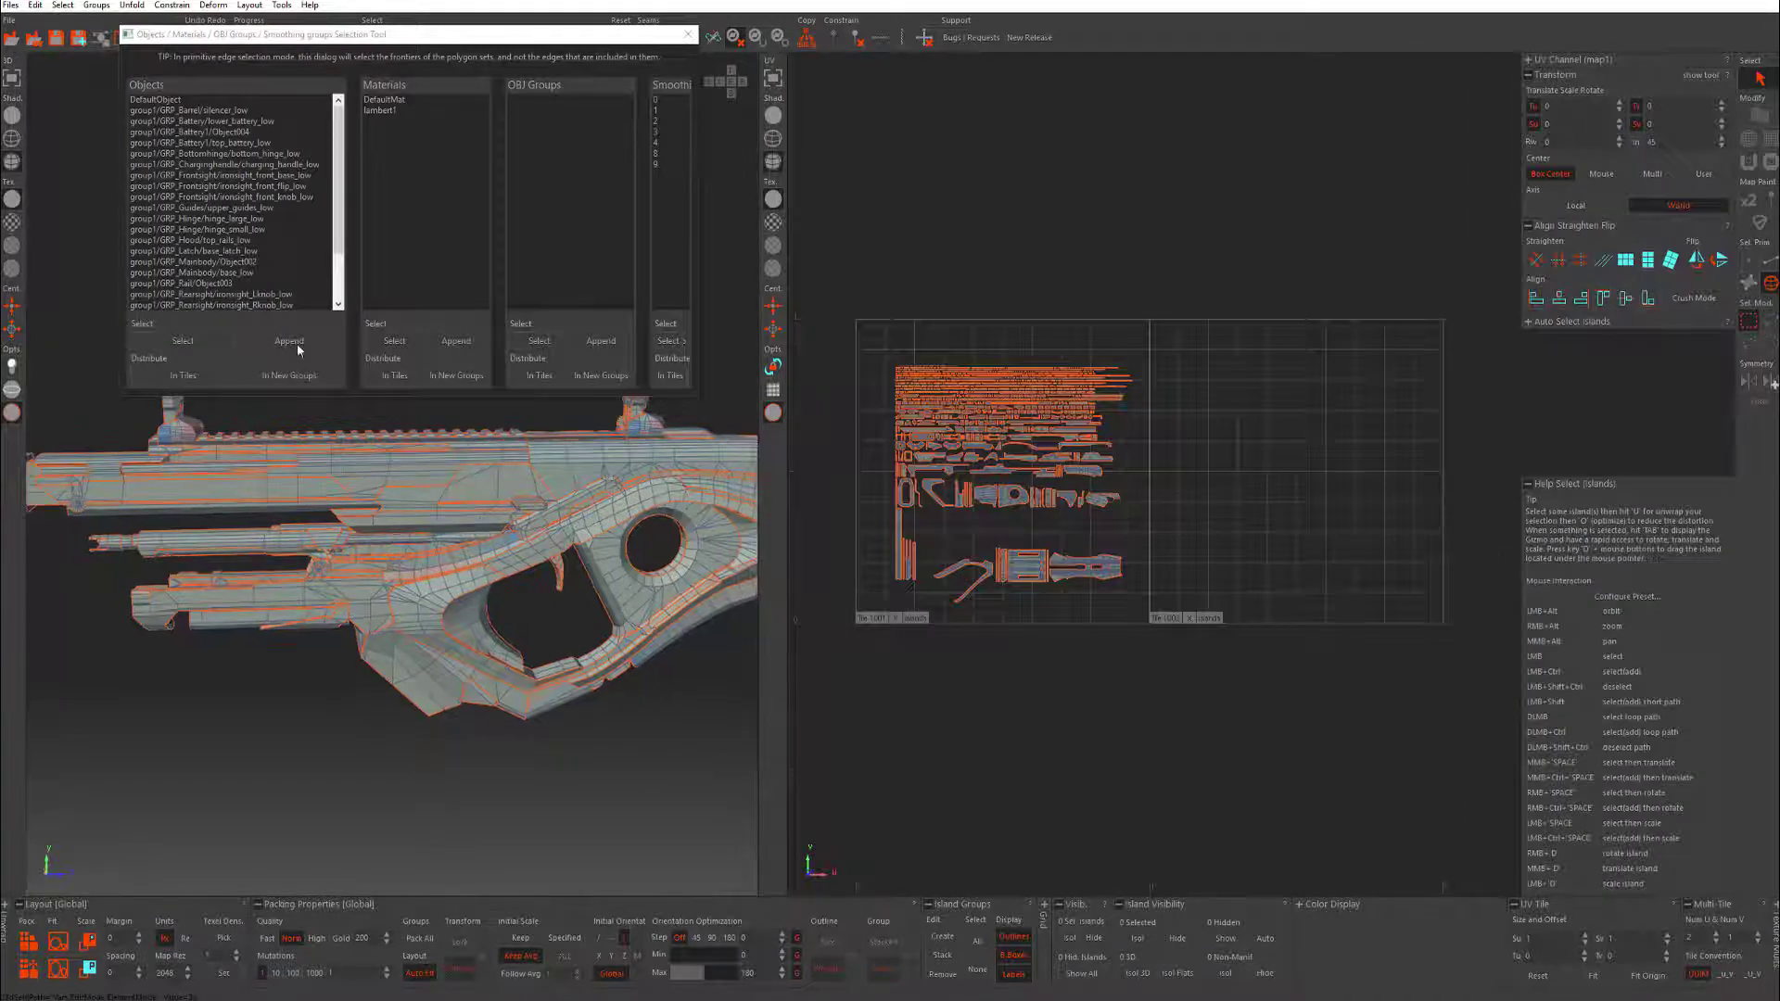
{"action": "left_click", "coordinate": [232, 262]}
{"action": "left_click", "coordinate": [237, 294], "text": "shift"}
{"action": "left_click", "coordinate": [184, 341]}
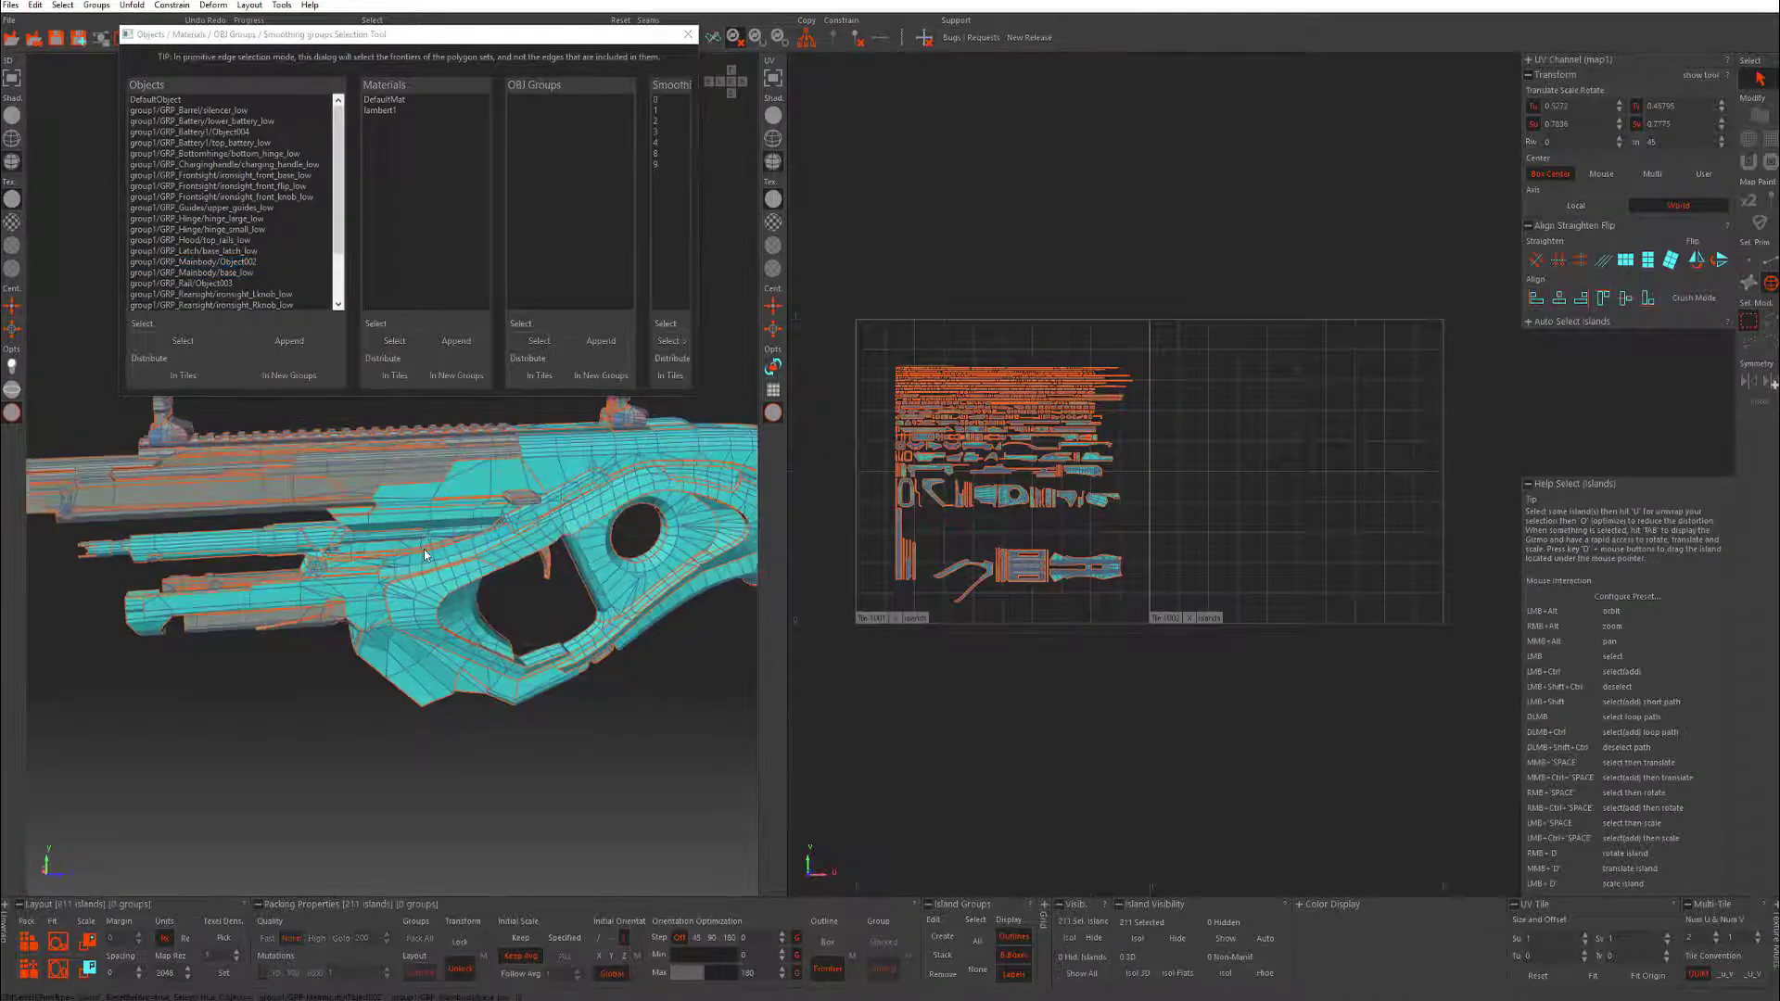
{"action": "scroll", "coordinate": [424, 549], "scroll_direction": "down", "scroll_amount": 4}
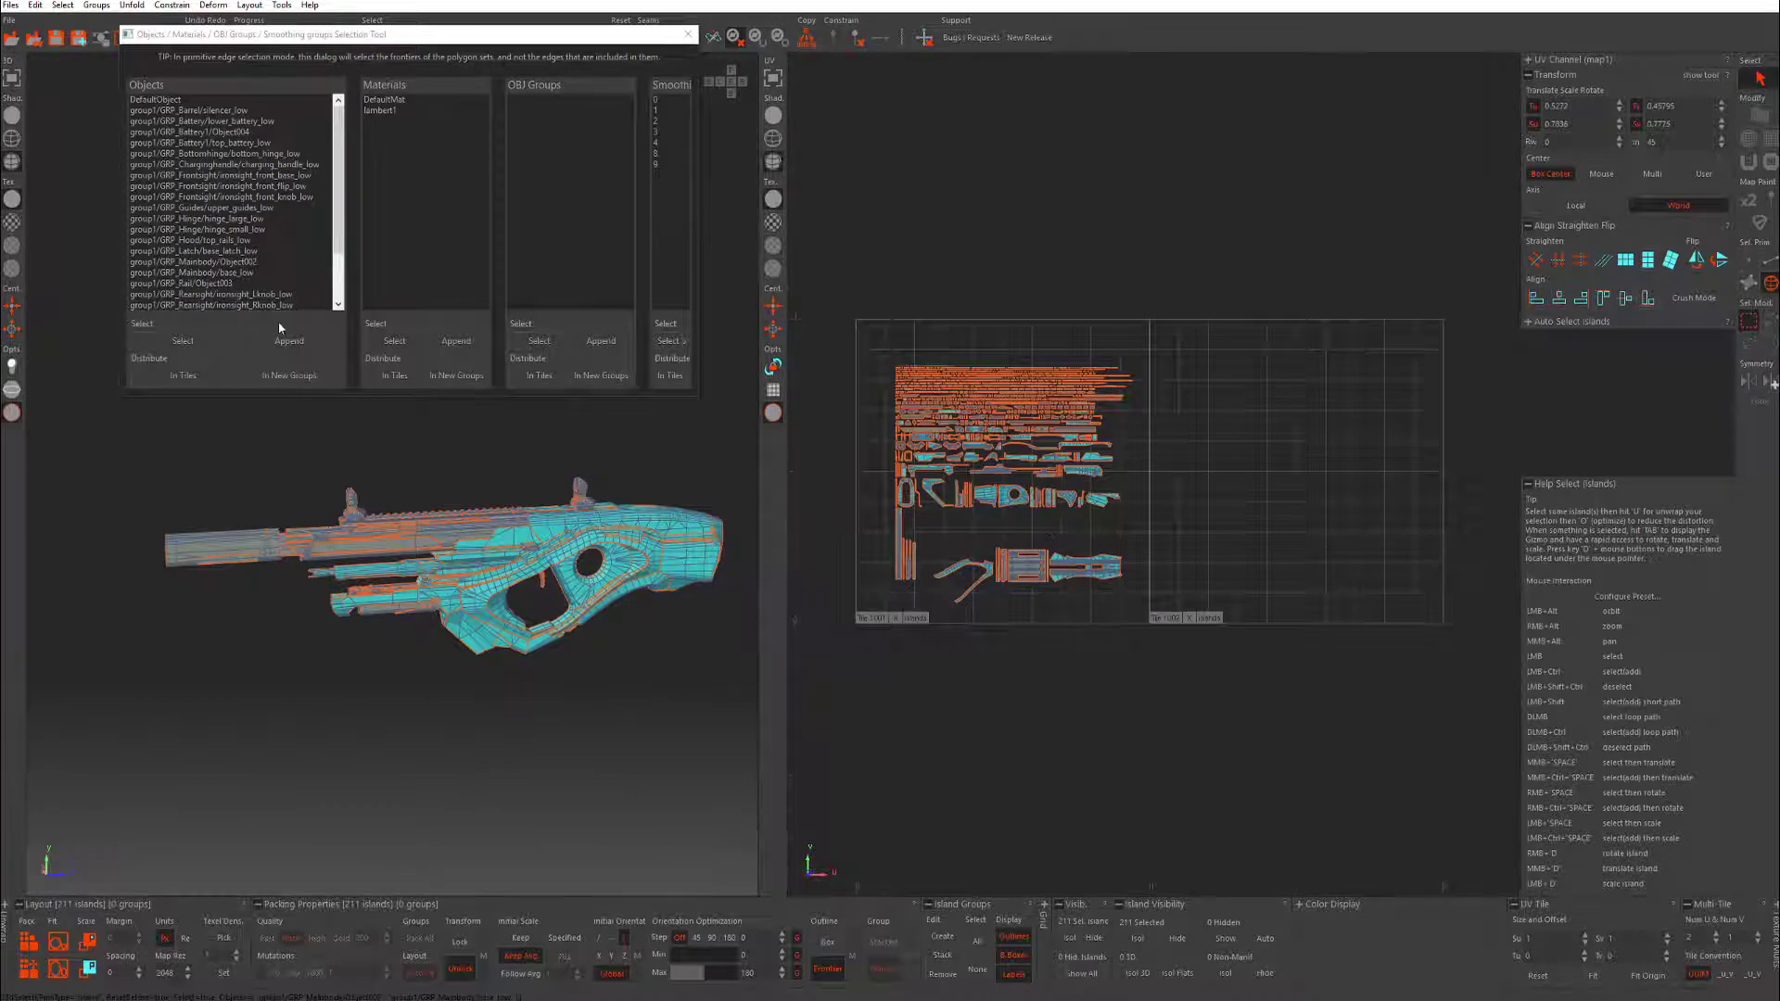
{"action": "scroll", "coordinate": [503, 526], "scroll_direction": "up", "scroll_amount": 2}
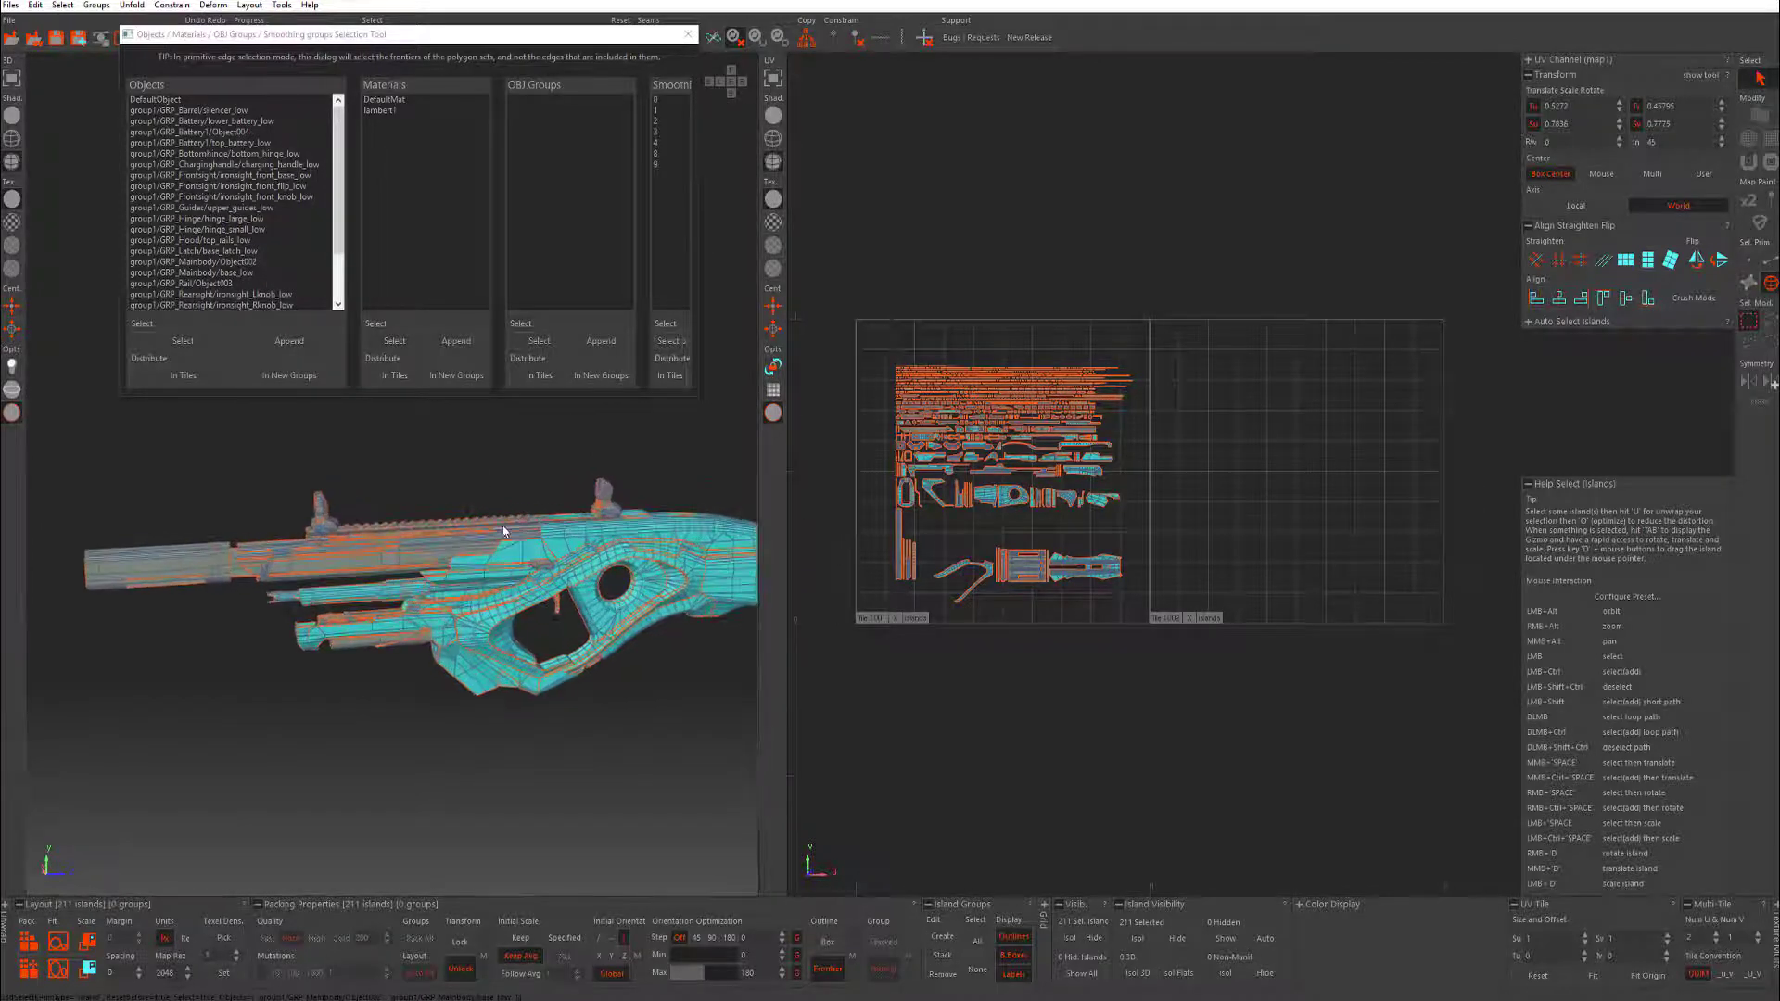
{"action": "mouse_move", "coordinate": [558, 586]}
{"action": "left_mouse_down", "text": "alt"}
{"action": "mouse_move", "coordinate": [390, 593]}
{"action": "mouse_move", "coordinate": [557, 575]}
{"action": "left_mouse_up", "text": "alt"}
- Select the islands of GRP_Mainbody/Object002 alone, and replace that selection with the islands of GRP_Mainbody/base_low
{"action": "left_click", "coordinate": [263, 262]}
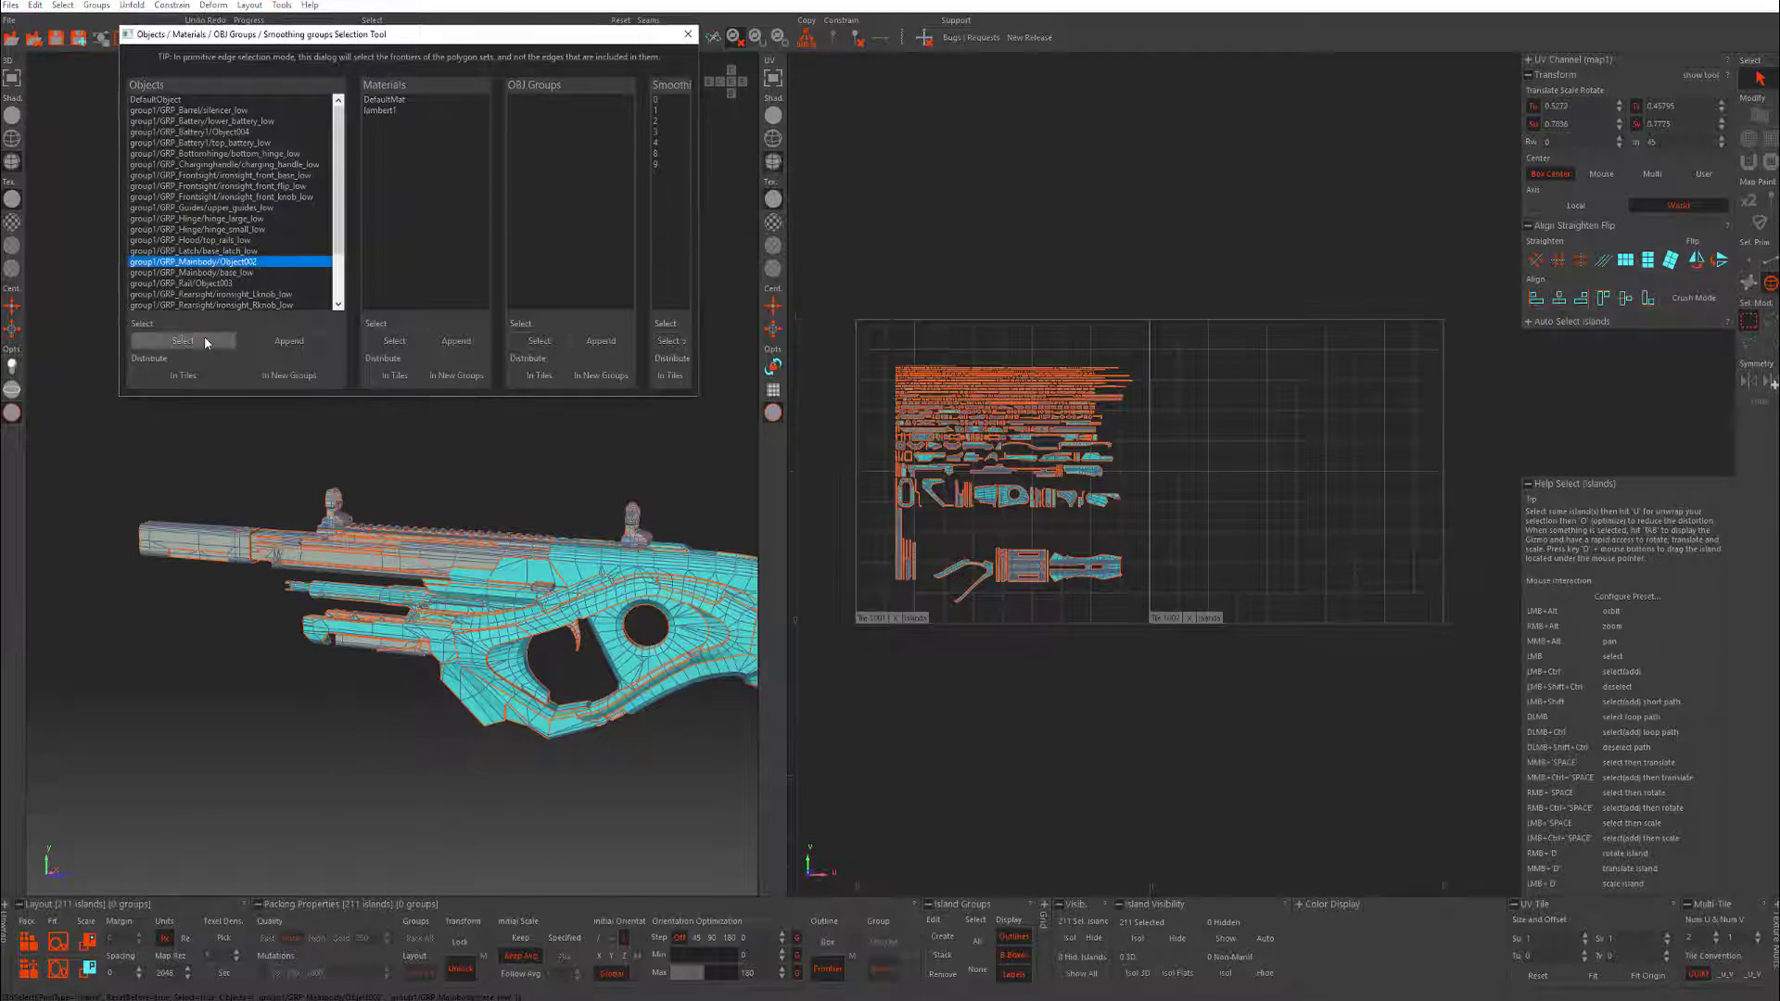
{"action": "left_click", "coordinate": [202, 338]}
{"action": "left_click", "coordinate": [251, 274]}
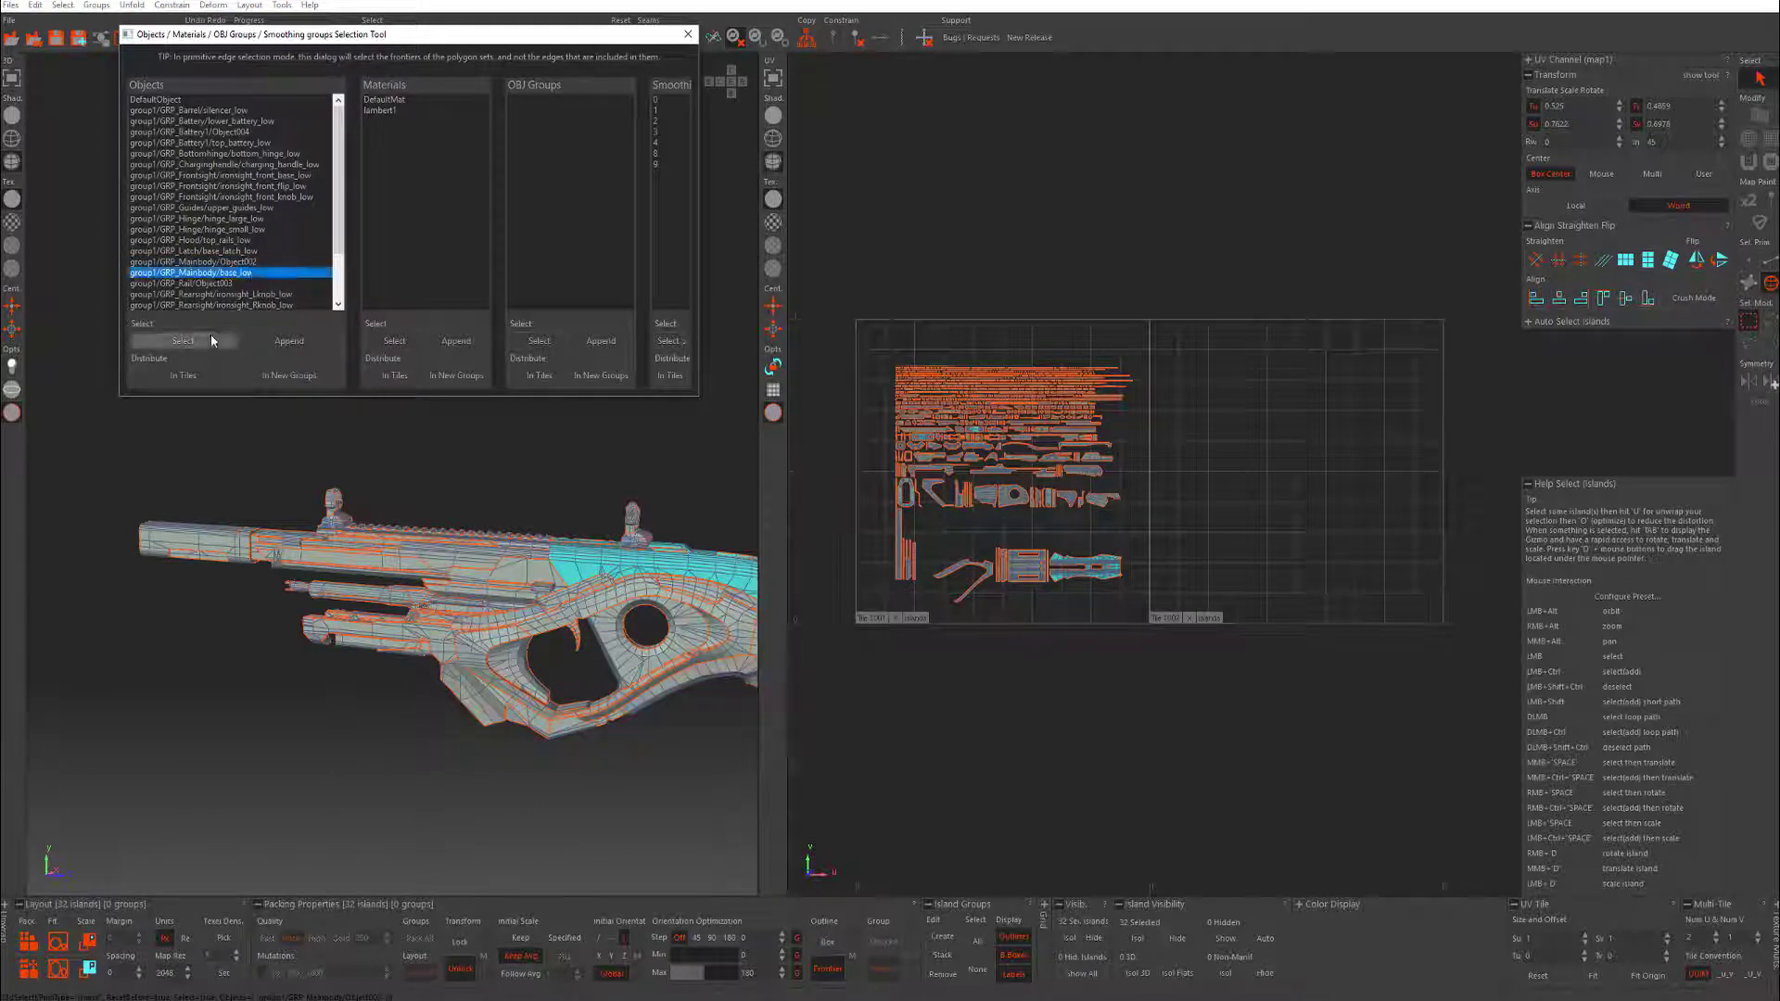
{"action": "left_click", "coordinate": [210, 336]}
- Move the selected GRP_Mainbody/base_low islands out of UV tile 1001 and into tile 1002
{"action": "middle_click_drag", "start_coordinate": [601, 542], "coordinate": [339, 556], "text": "alt"}
{"action": "left_click_drag", "start_coordinate": [339, 557], "coordinate": [287, 614], "text": "alt"}
{"action": "middle_click_drag", "start_coordinate": [148, 625], "coordinate": [306, 552], "text": "alt"}
{"action": "middle_click_drag", "start_coordinate": [445, 521], "coordinate": [365, 547], "text": "alt"}
{"action": "right_click_drag", "start_coordinate": [989, 471], "coordinate": [1004, 510], "text": "alt"}
{"action": "scroll", "coordinate": [1006, 508], "scroll_direction": "up", "scroll_amount": 2}
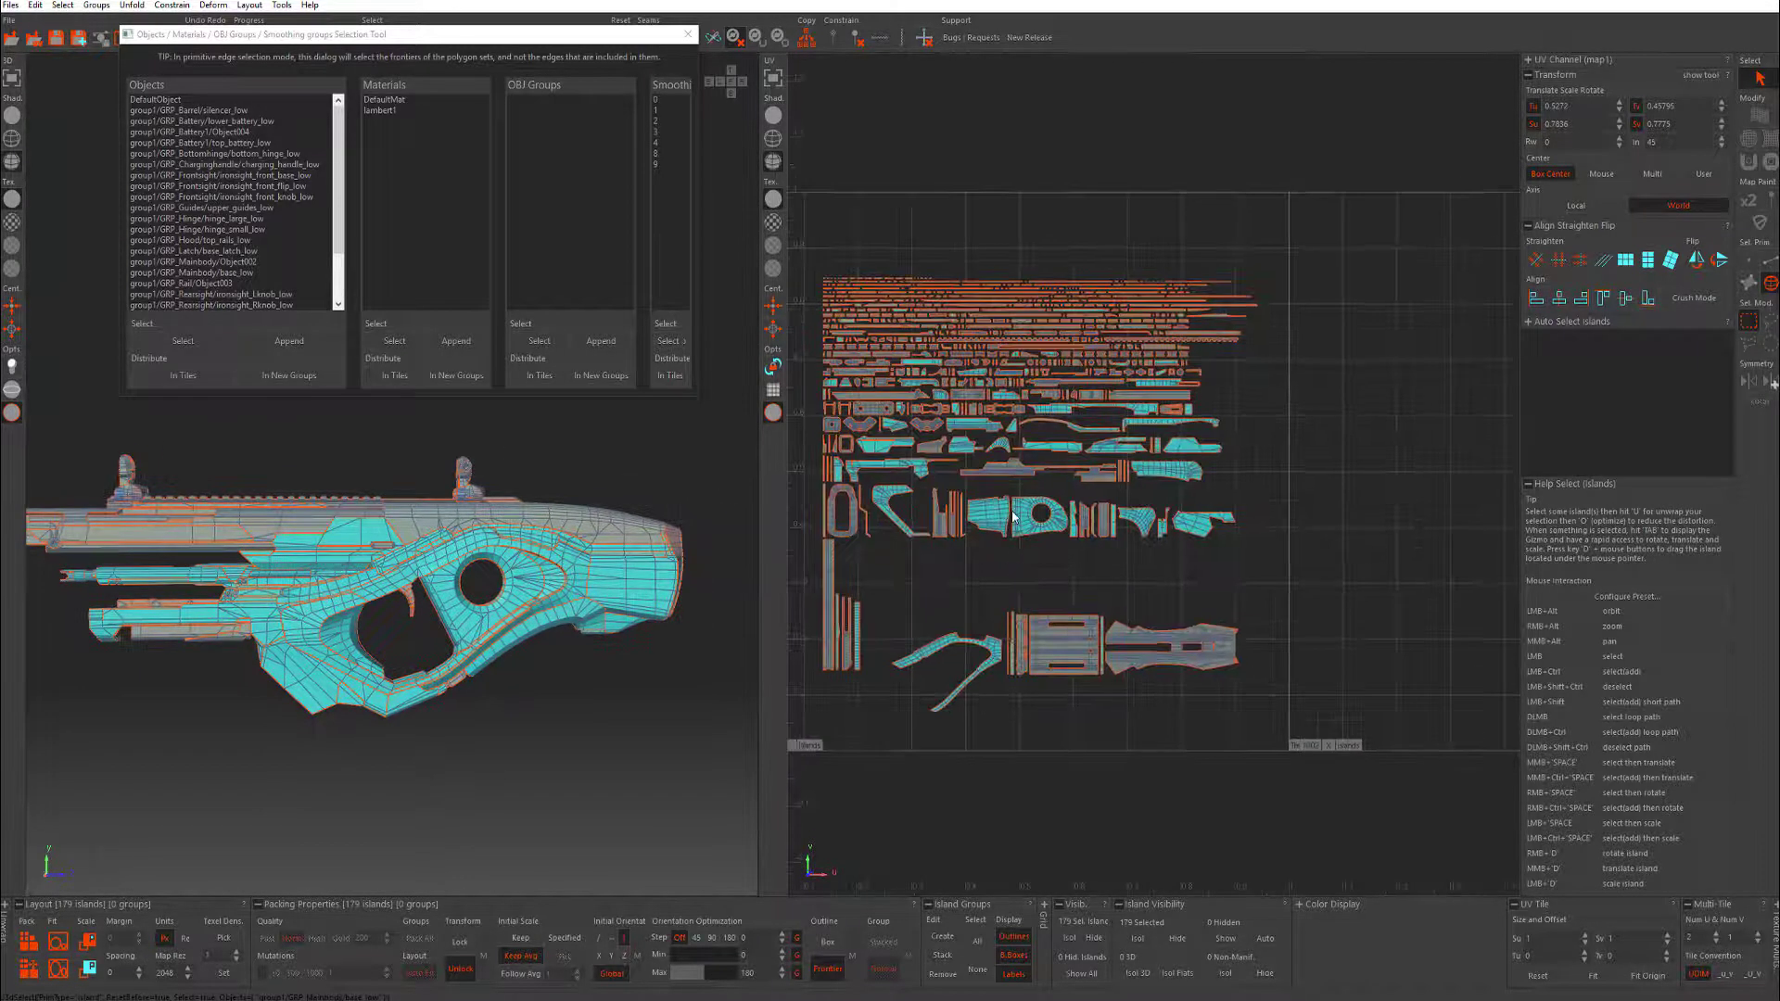
{"action": "scroll", "coordinate": [1011, 519], "scroll_direction": "down", "scroll_amount": 4}
{"action": "scroll", "coordinate": [1016, 473], "scroll_direction": "up", "scroll_amount": 1}
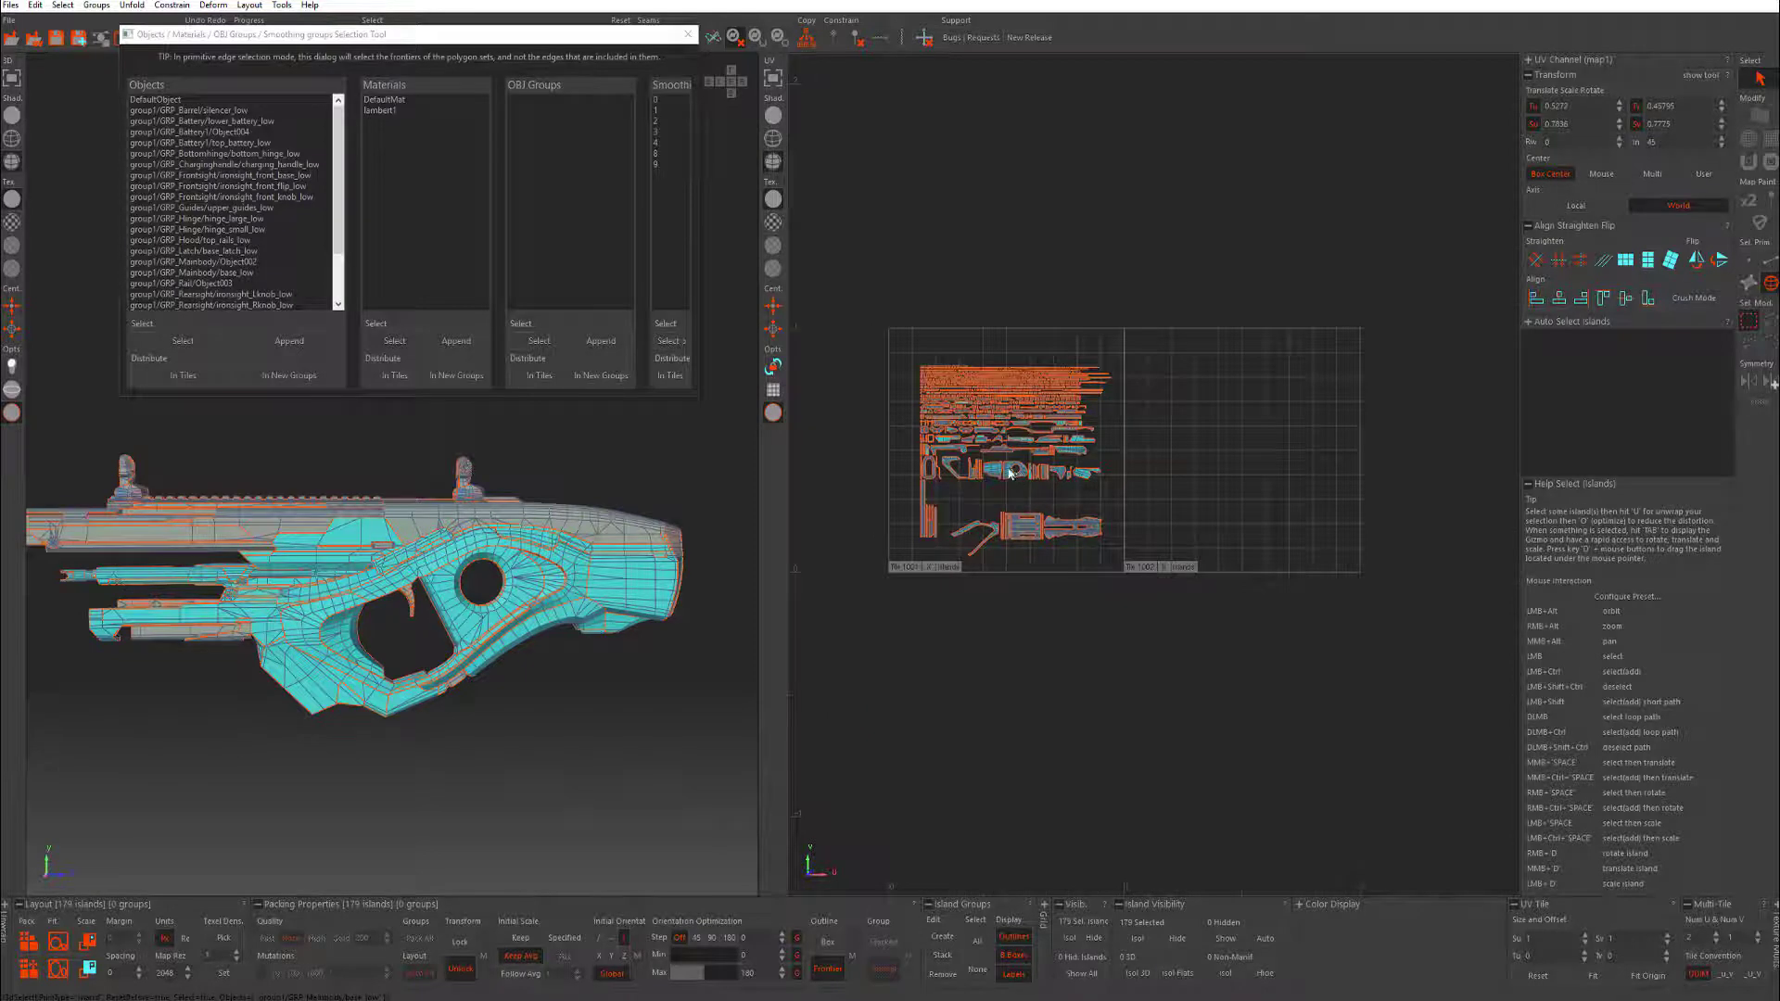
{"action": "left_click_drag", "start_coordinate": [1011, 473], "coordinate": [1247, 471]}
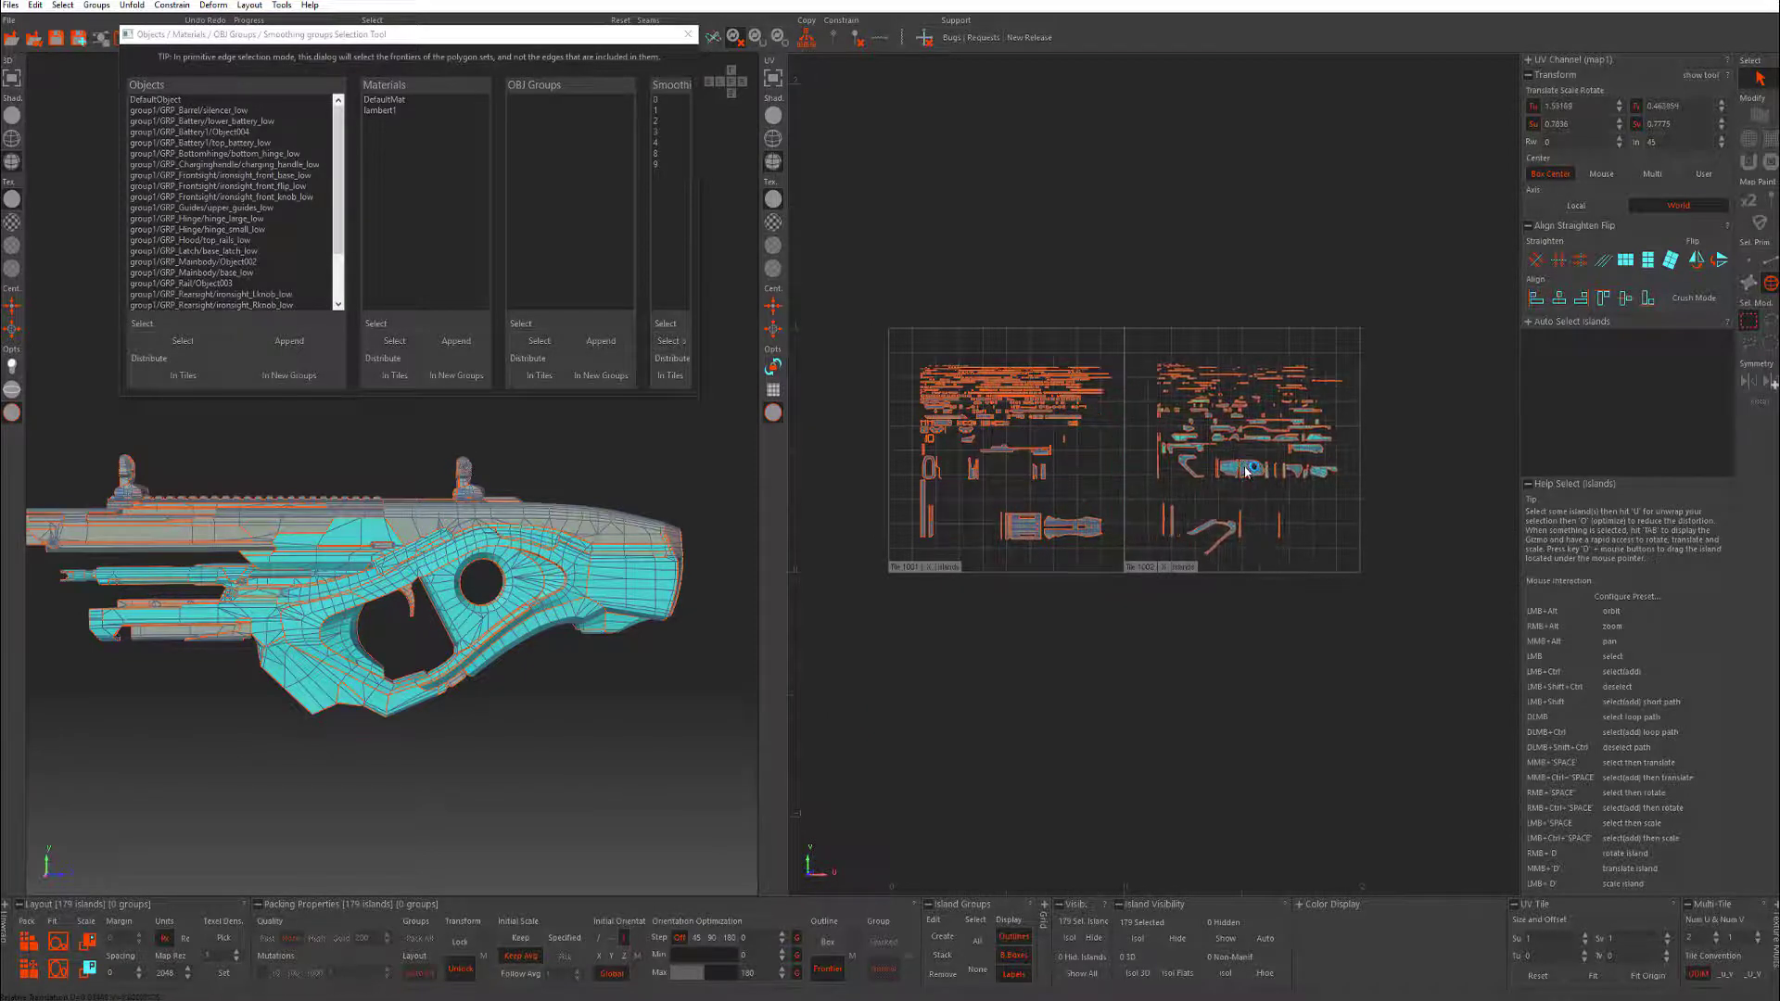
- Clear the island selection and examine how the islands are spread over UV tiles 1001 and 1002
{"action": "left_click", "coordinate": [1332, 559]}
{"action": "scroll", "coordinate": [1263, 497], "scroll_direction": "up", "scroll_amount": 2}
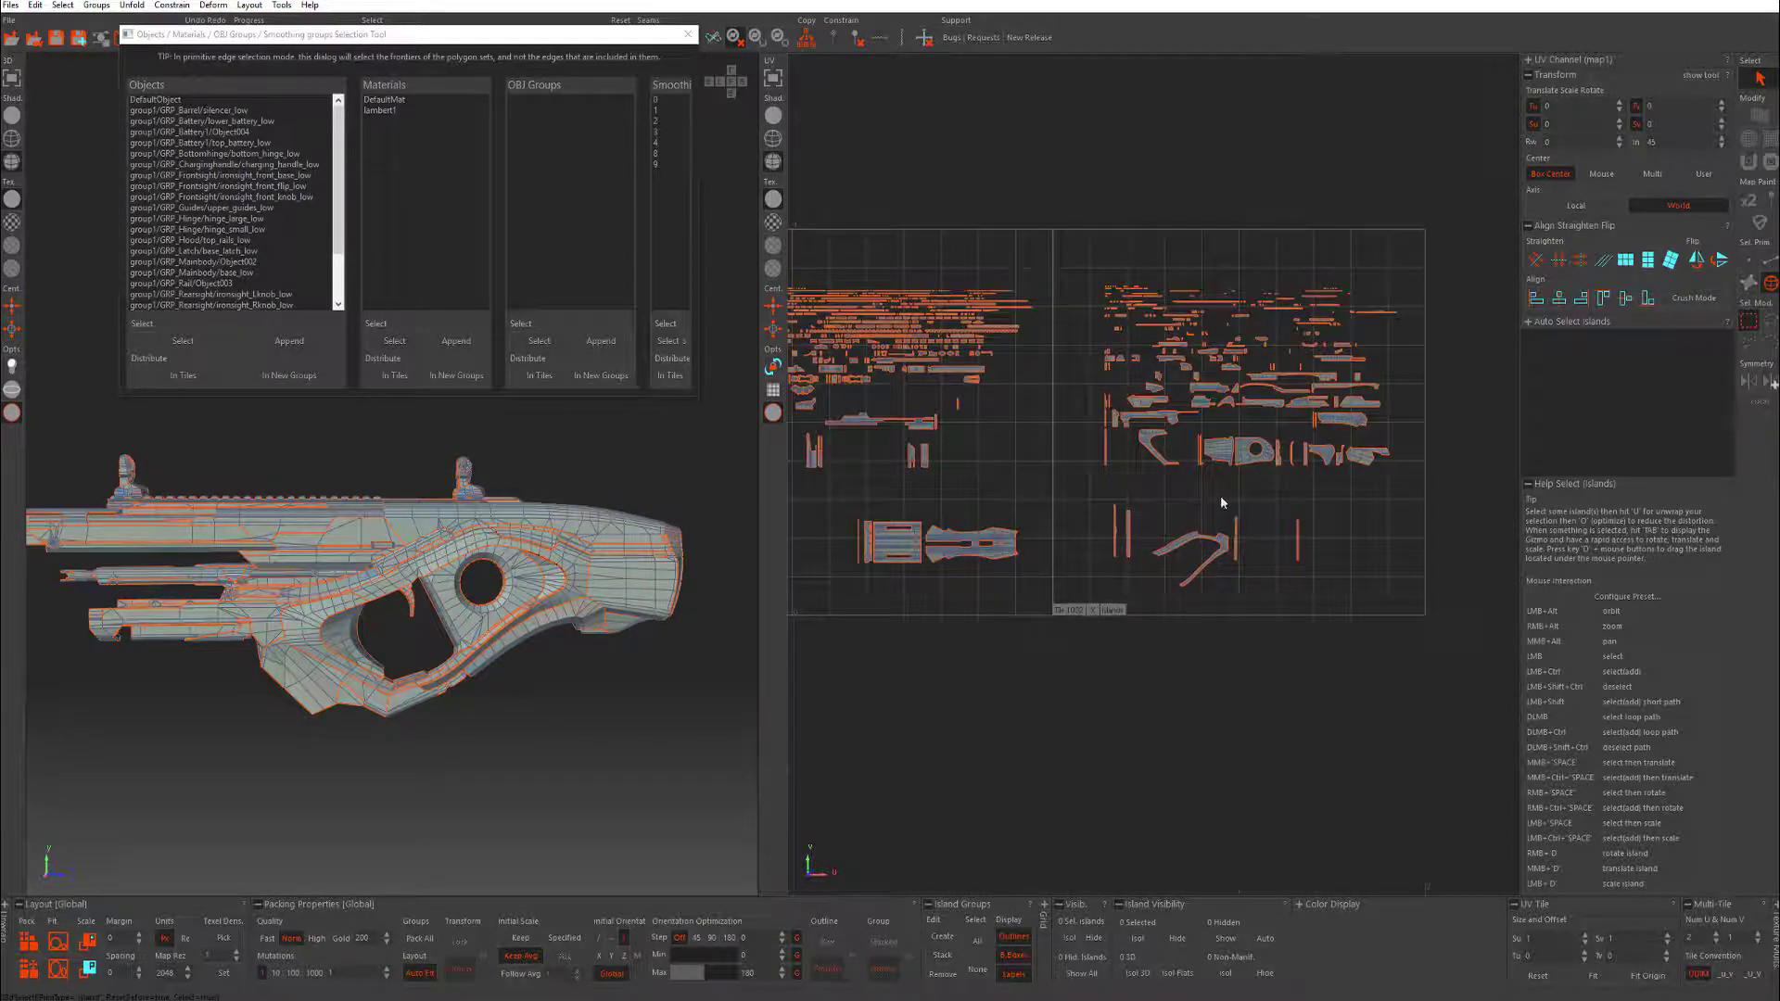
{"action": "scroll", "coordinate": [1205, 491], "scroll_direction": "up", "scroll_amount": 2}
{"action": "scroll", "coordinate": [1168, 463], "scroll_direction": "down", "scroll_amount": 3}
{"action": "scroll", "coordinate": [1122, 414], "scroll_direction": "up", "scroll_amount": 4}
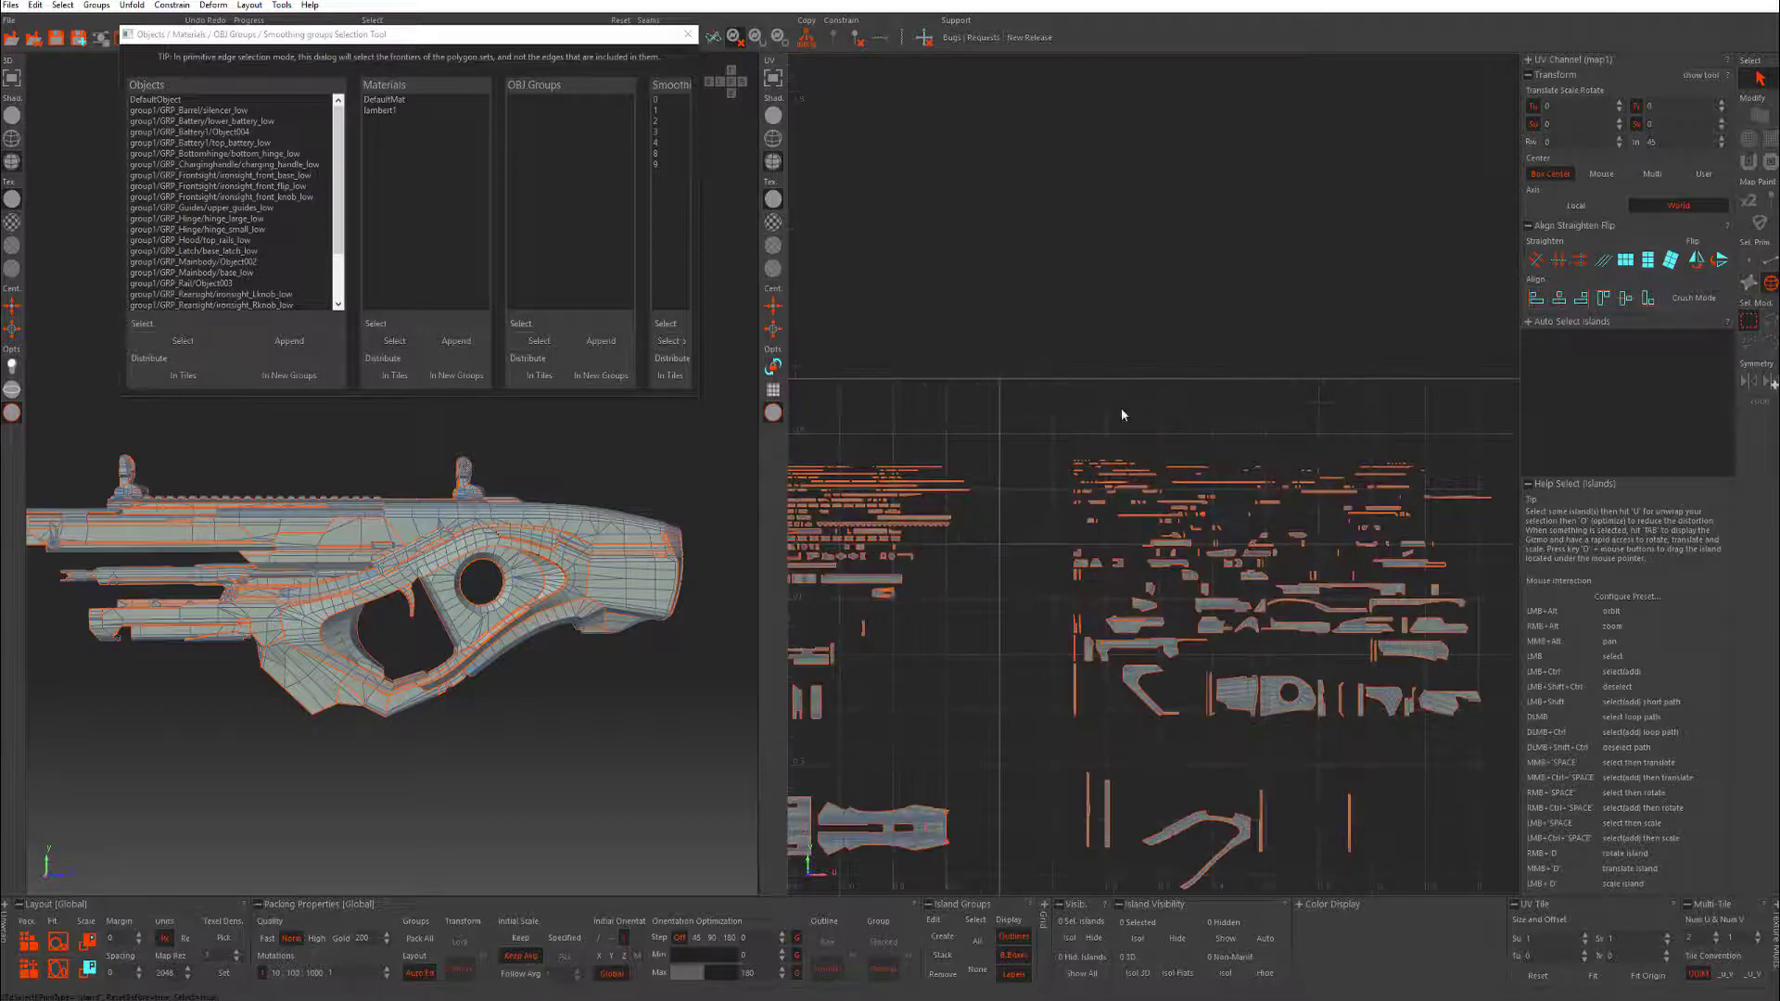
{"action": "scroll", "coordinate": [1094, 519], "scroll_direction": "down", "scroll_amount": 5}
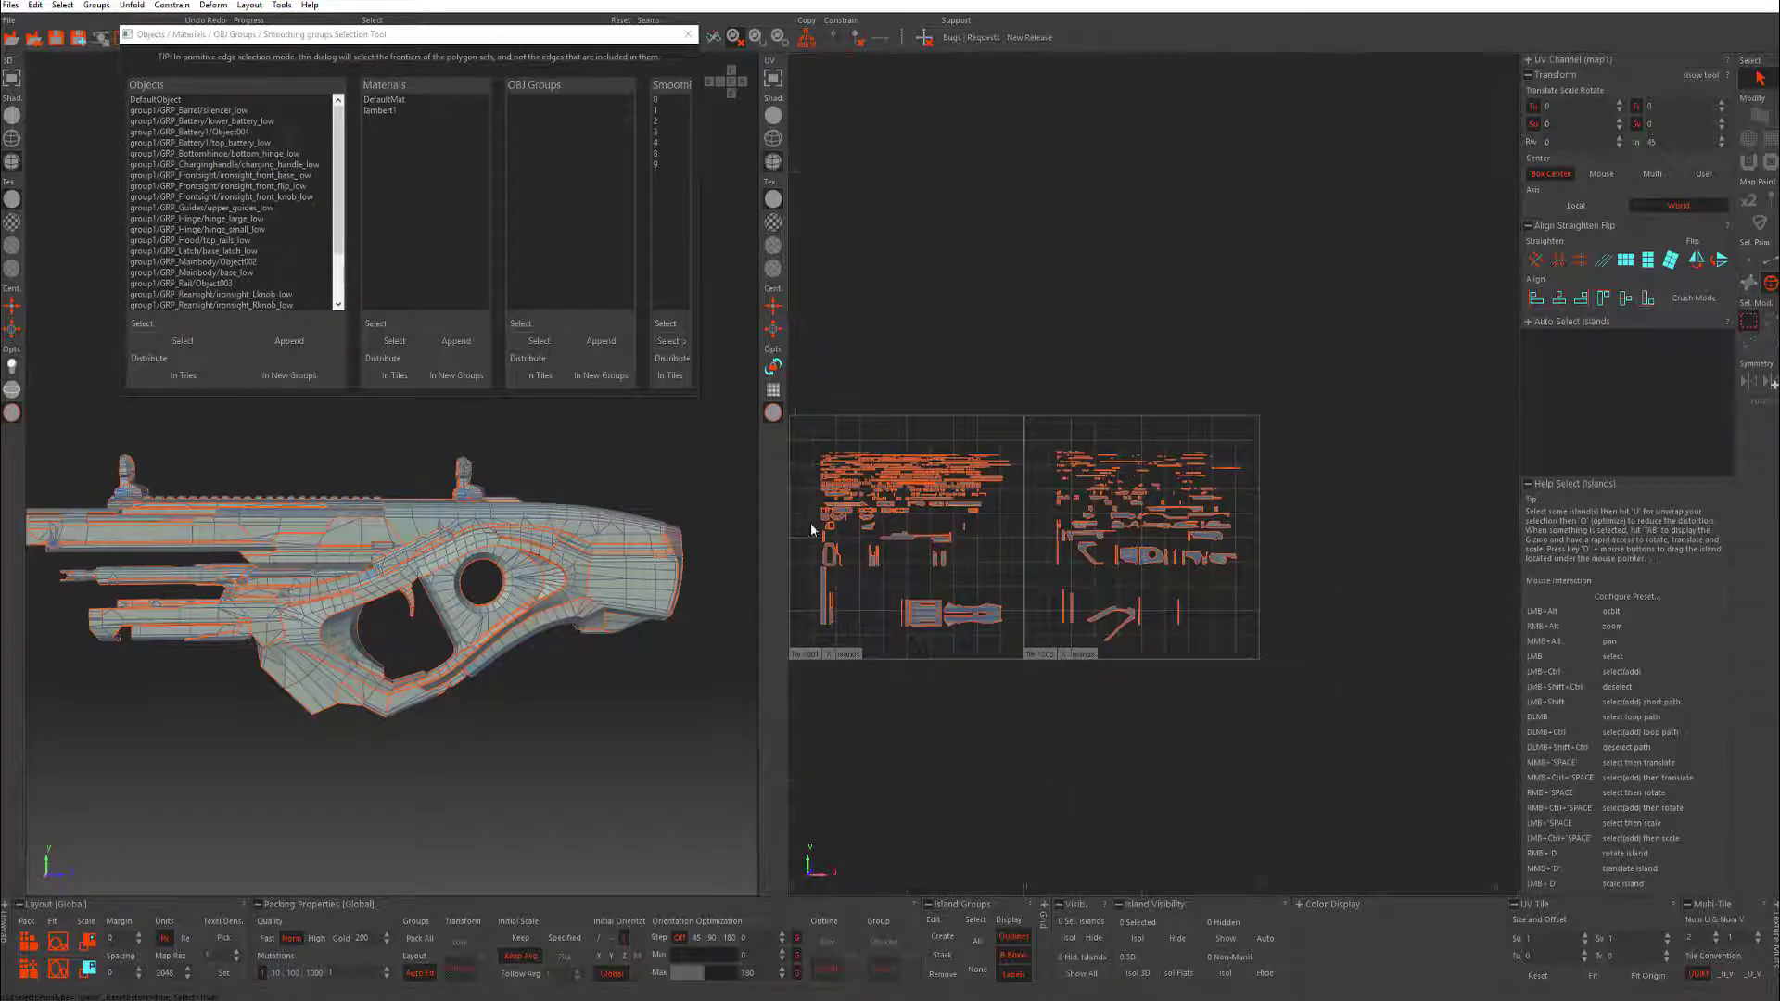
{"action": "middle_click_drag", "start_coordinate": [795, 577], "coordinate": [972, 519], "text": "alt"}
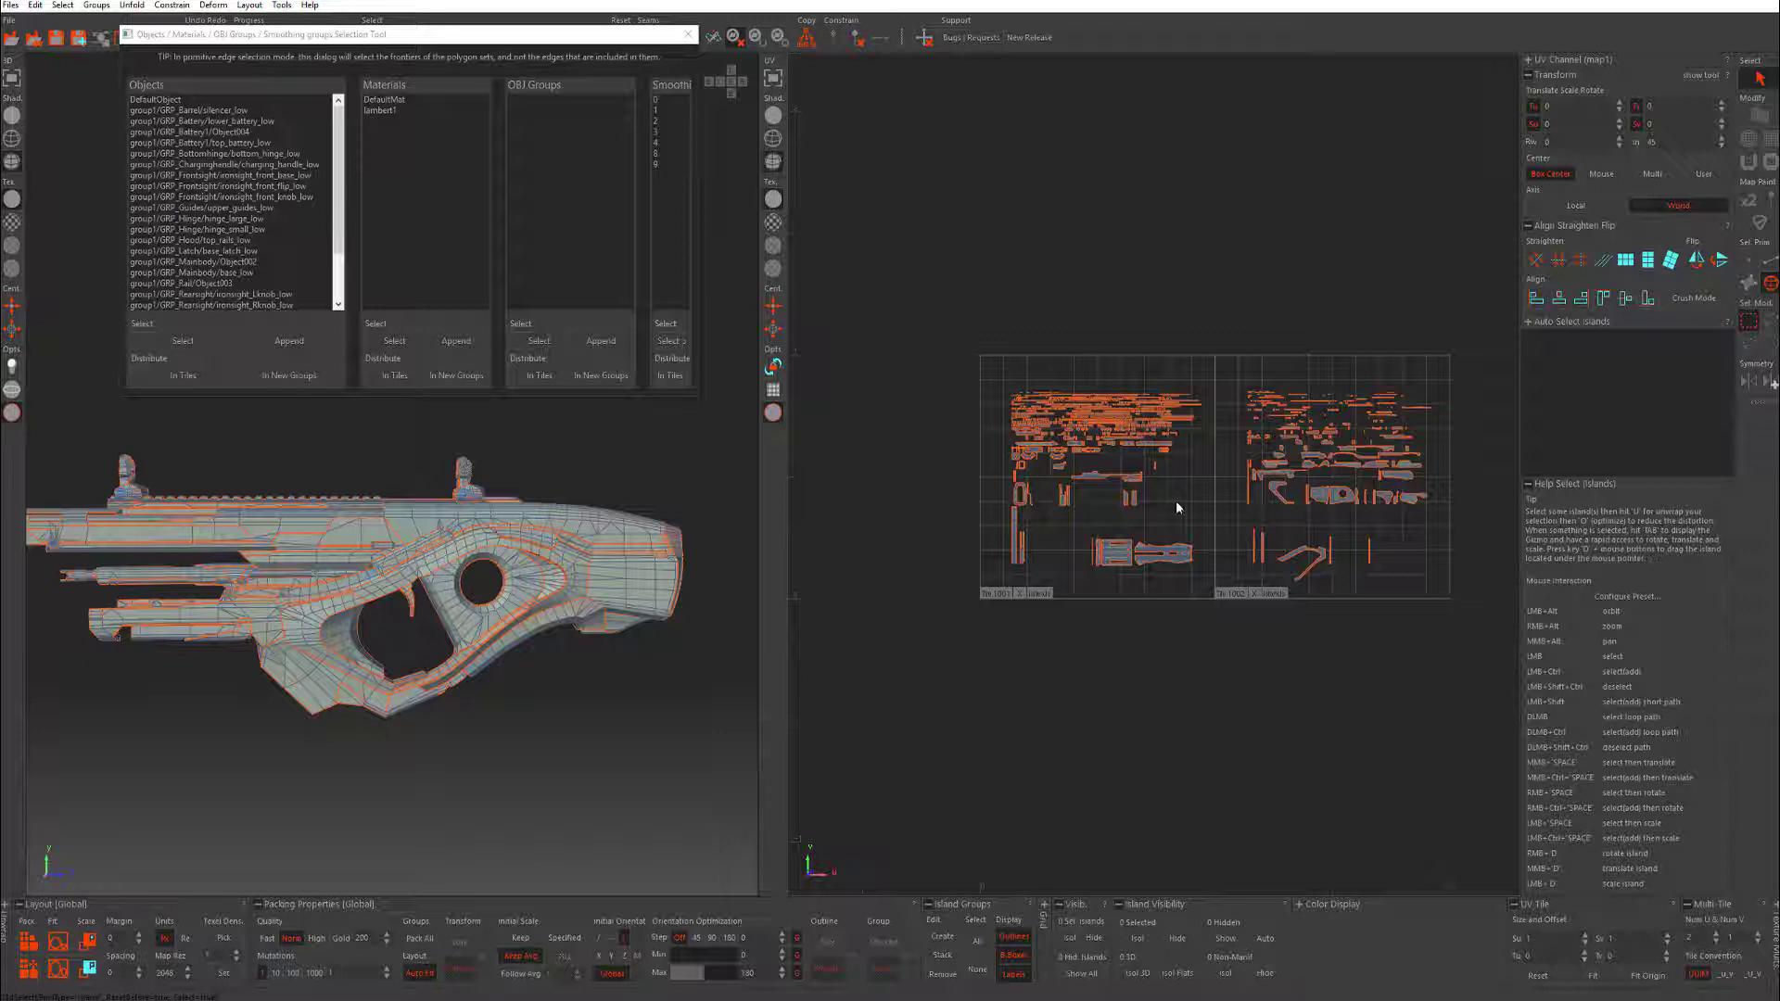
{"action": "scroll", "coordinate": [1175, 501], "scroll_direction": "up", "scroll_amount": 2}
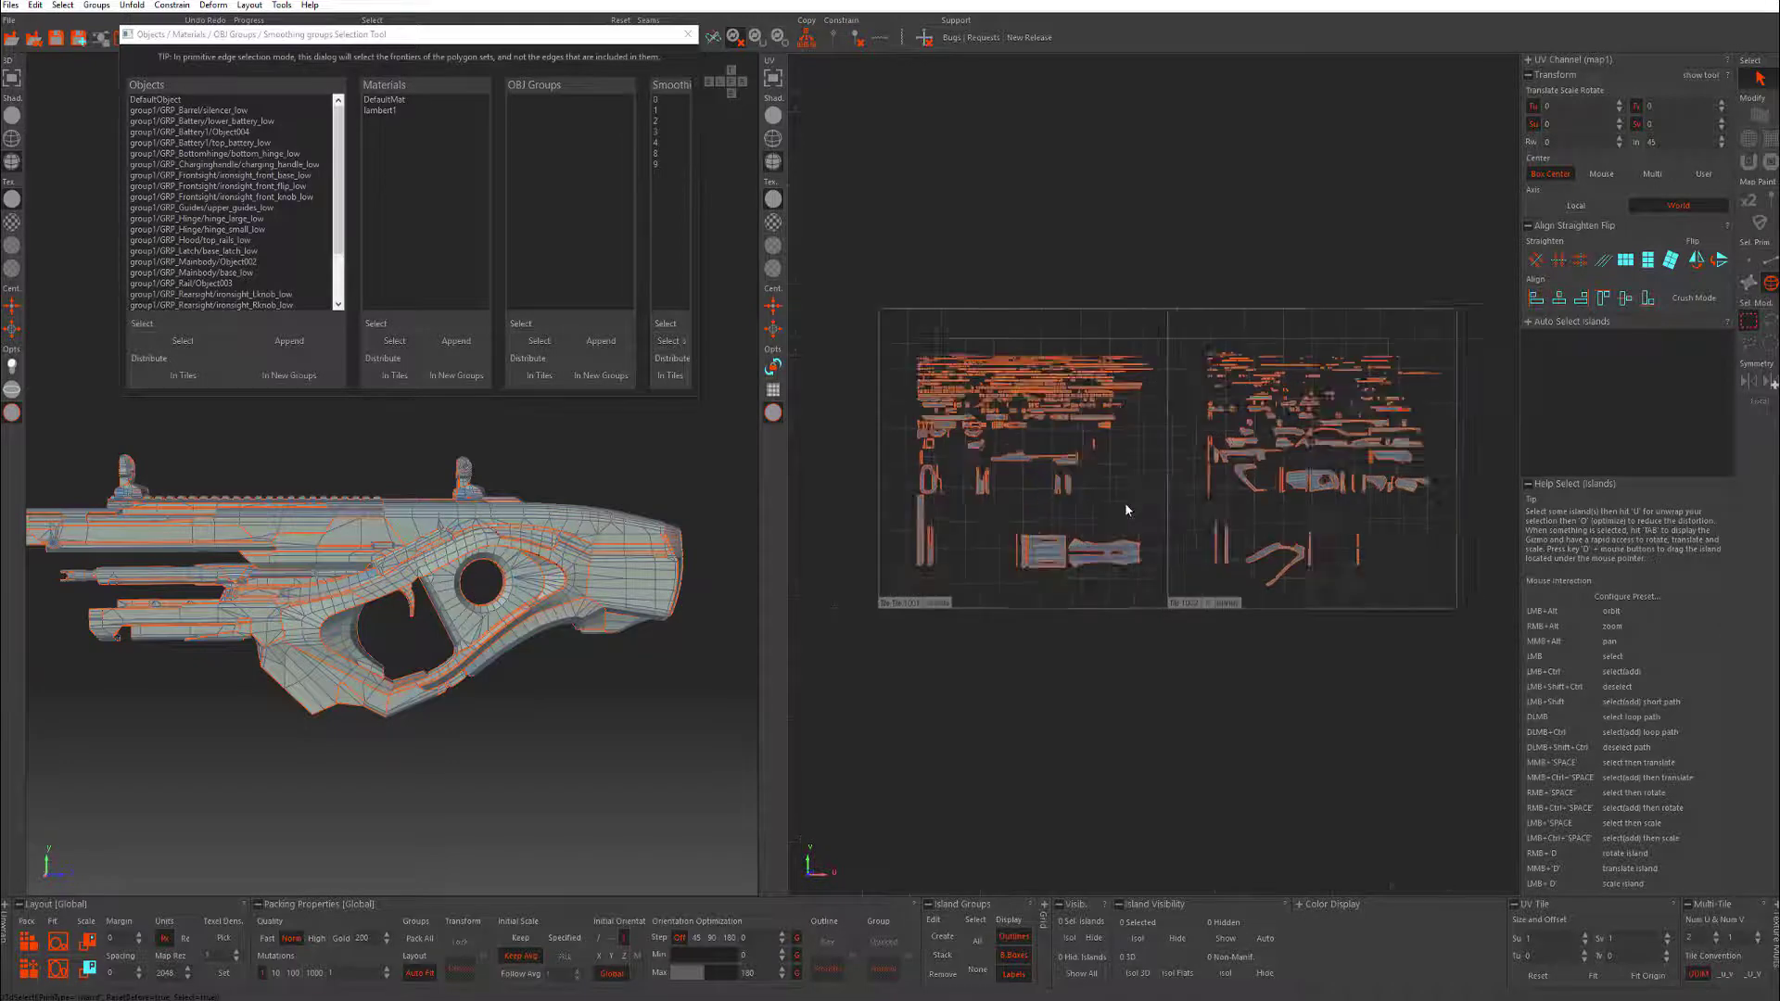
{"action": "left_click", "coordinate": [259, 263]}
{"action": "left_click", "coordinate": [243, 283]}
{"action": "left_click", "coordinate": [203, 341]}
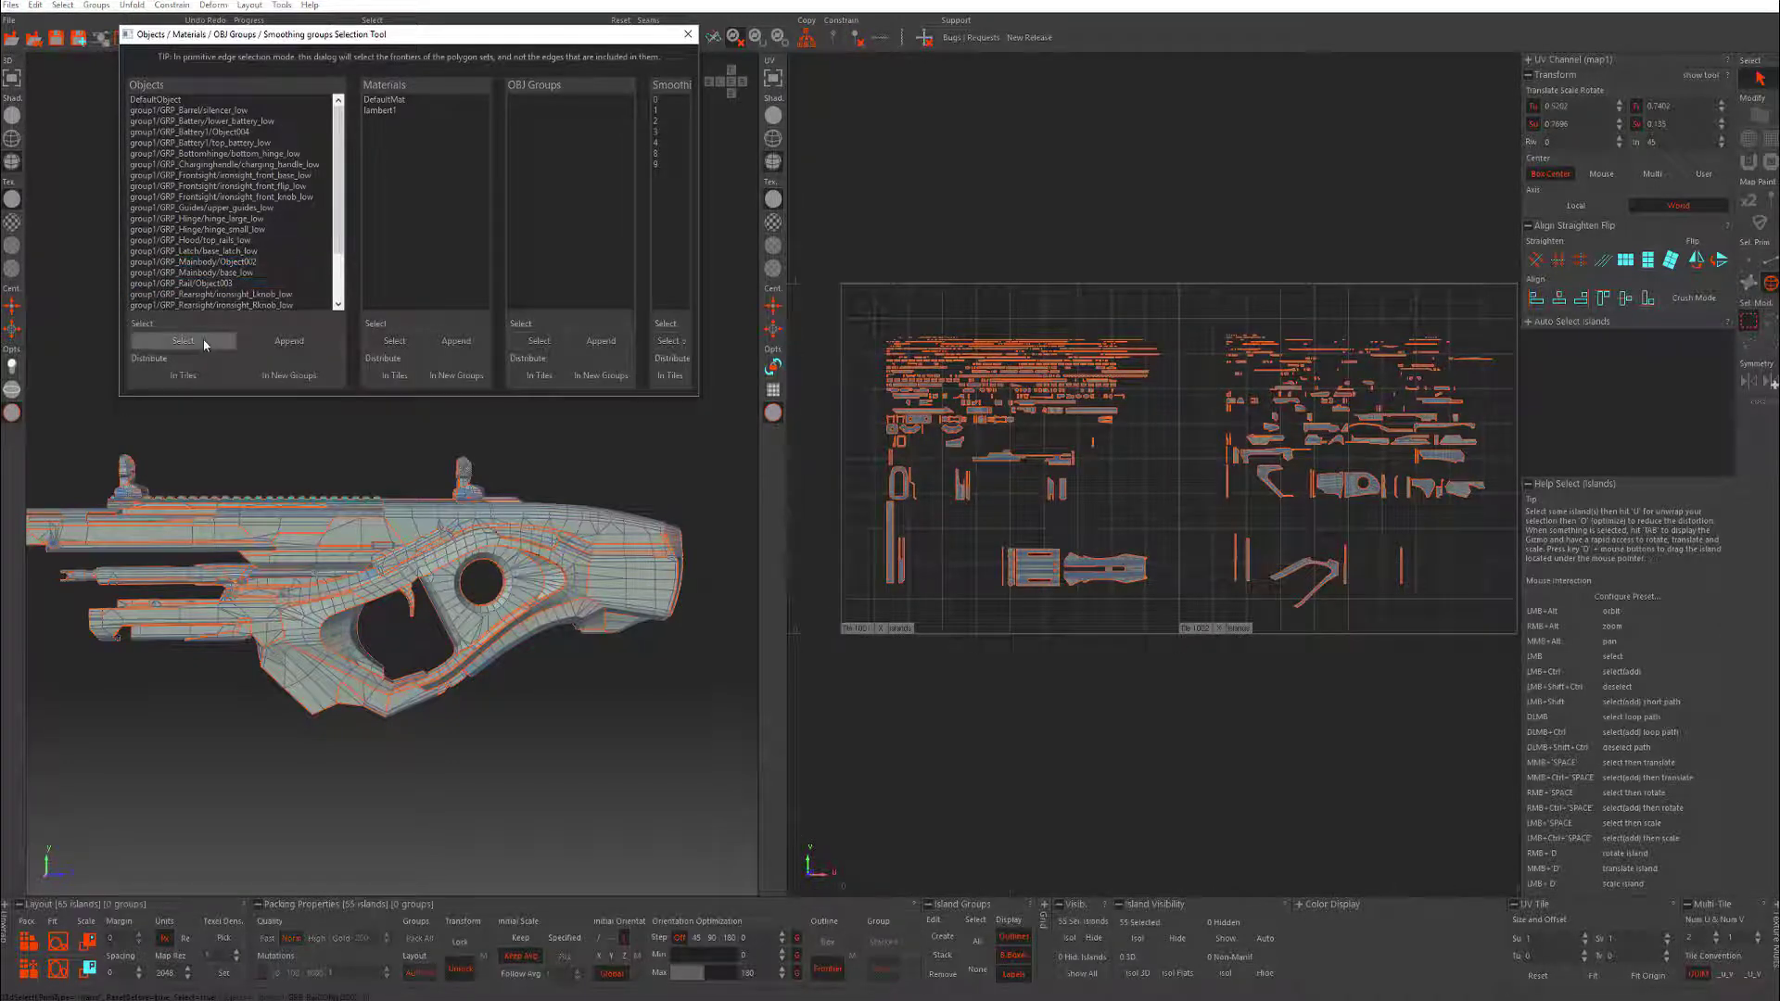
- Select the islands of both GRP_Mainbody objects, Object002 and base_low, and move them one UV tile further along U
{"action": "left_click", "coordinate": [244, 272]}
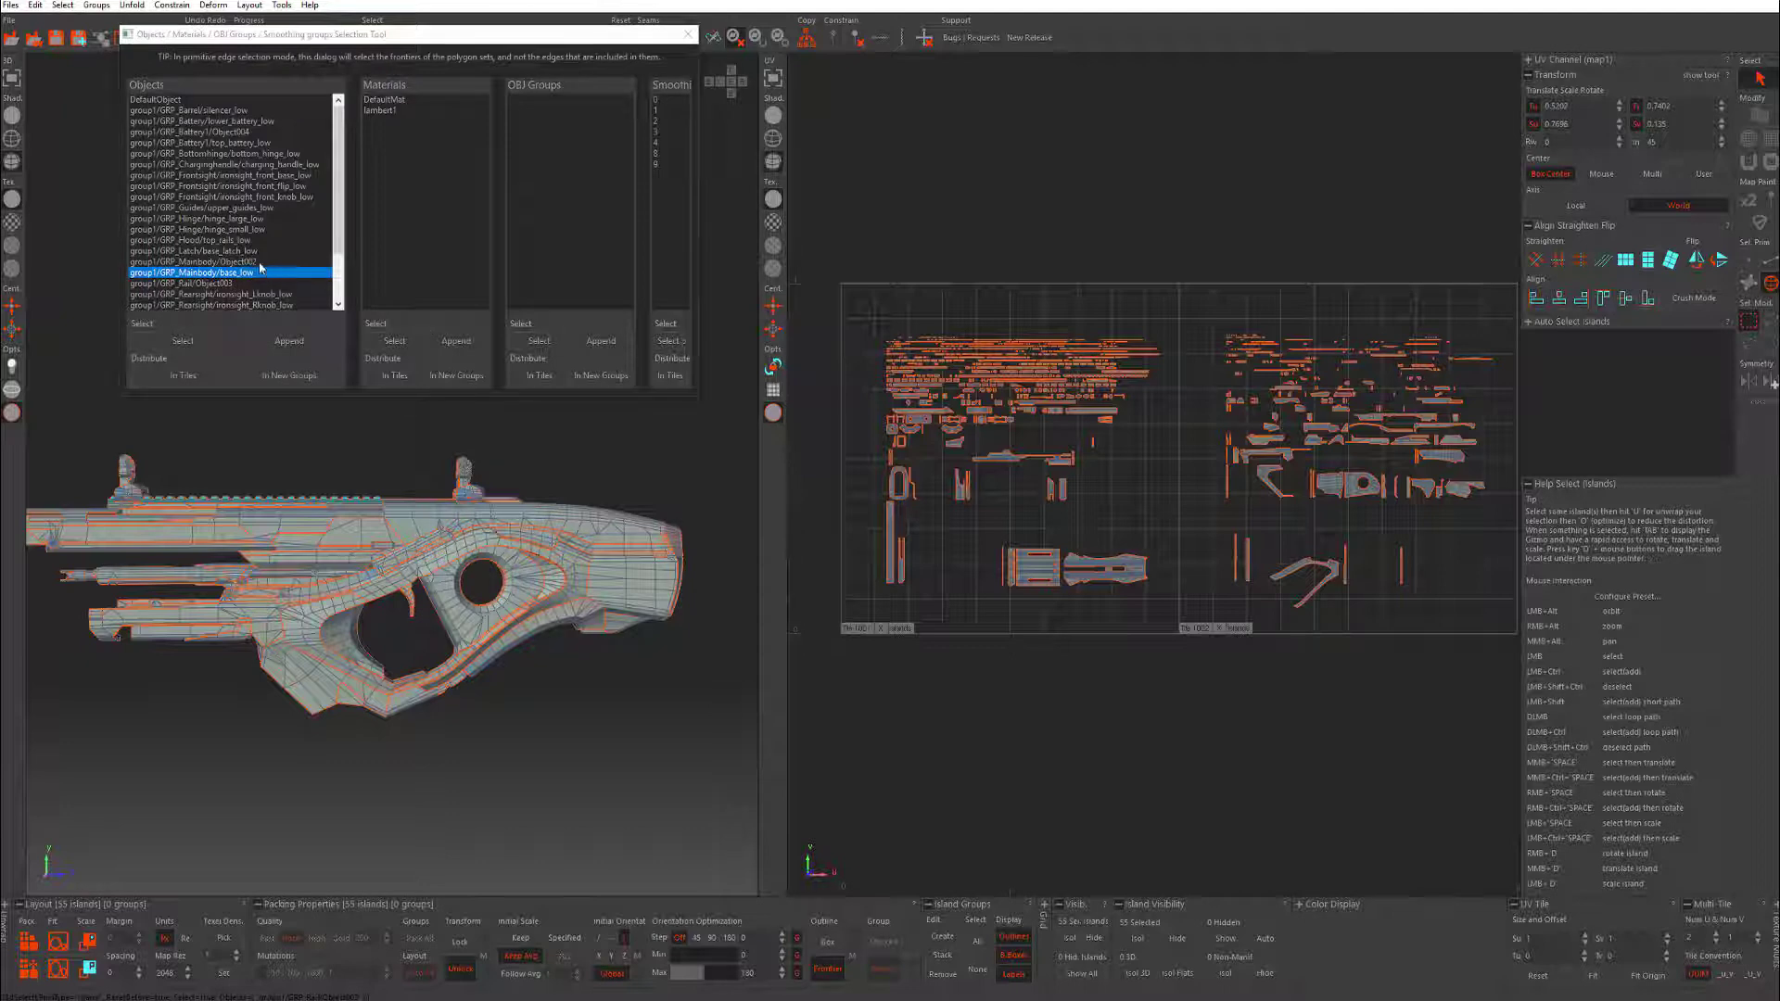
{"action": "left_click", "coordinate": [183, 340]}
{"action": "middle_click_drag", "start_coordinate": [1078, 567], "coordinate": [1431, 569]}
- Box-select the islands lying beyond UV tile 1002, move them back into tile 1002 and clear the selection
{"action": "middle_click_drag", "start_coordinate": [1431, 569], "coordinate": [943, 527], "text": "alt"}
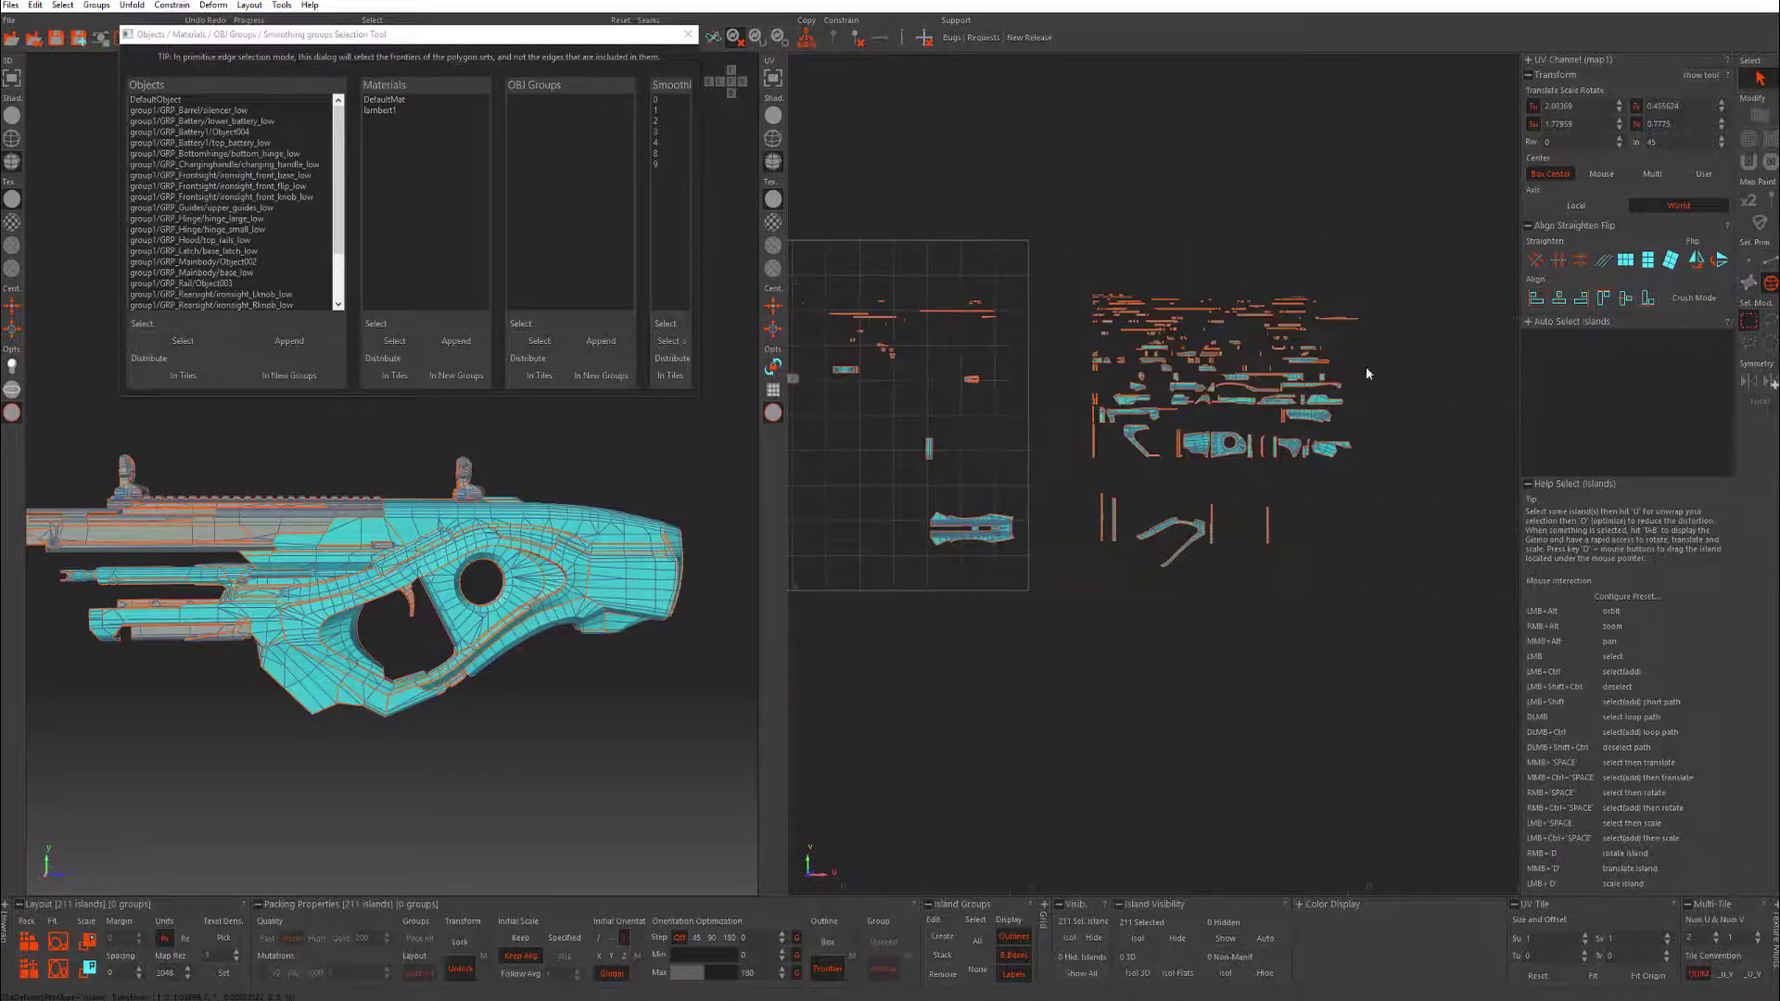
{"action": "left_click_drag", "start_coordinate": [1425, 190], "coordinate": [1079, 604]}
{"action": "middle_click_drag", "start_coordinate": [1221, 445], "coordinate": [1362, 448]}
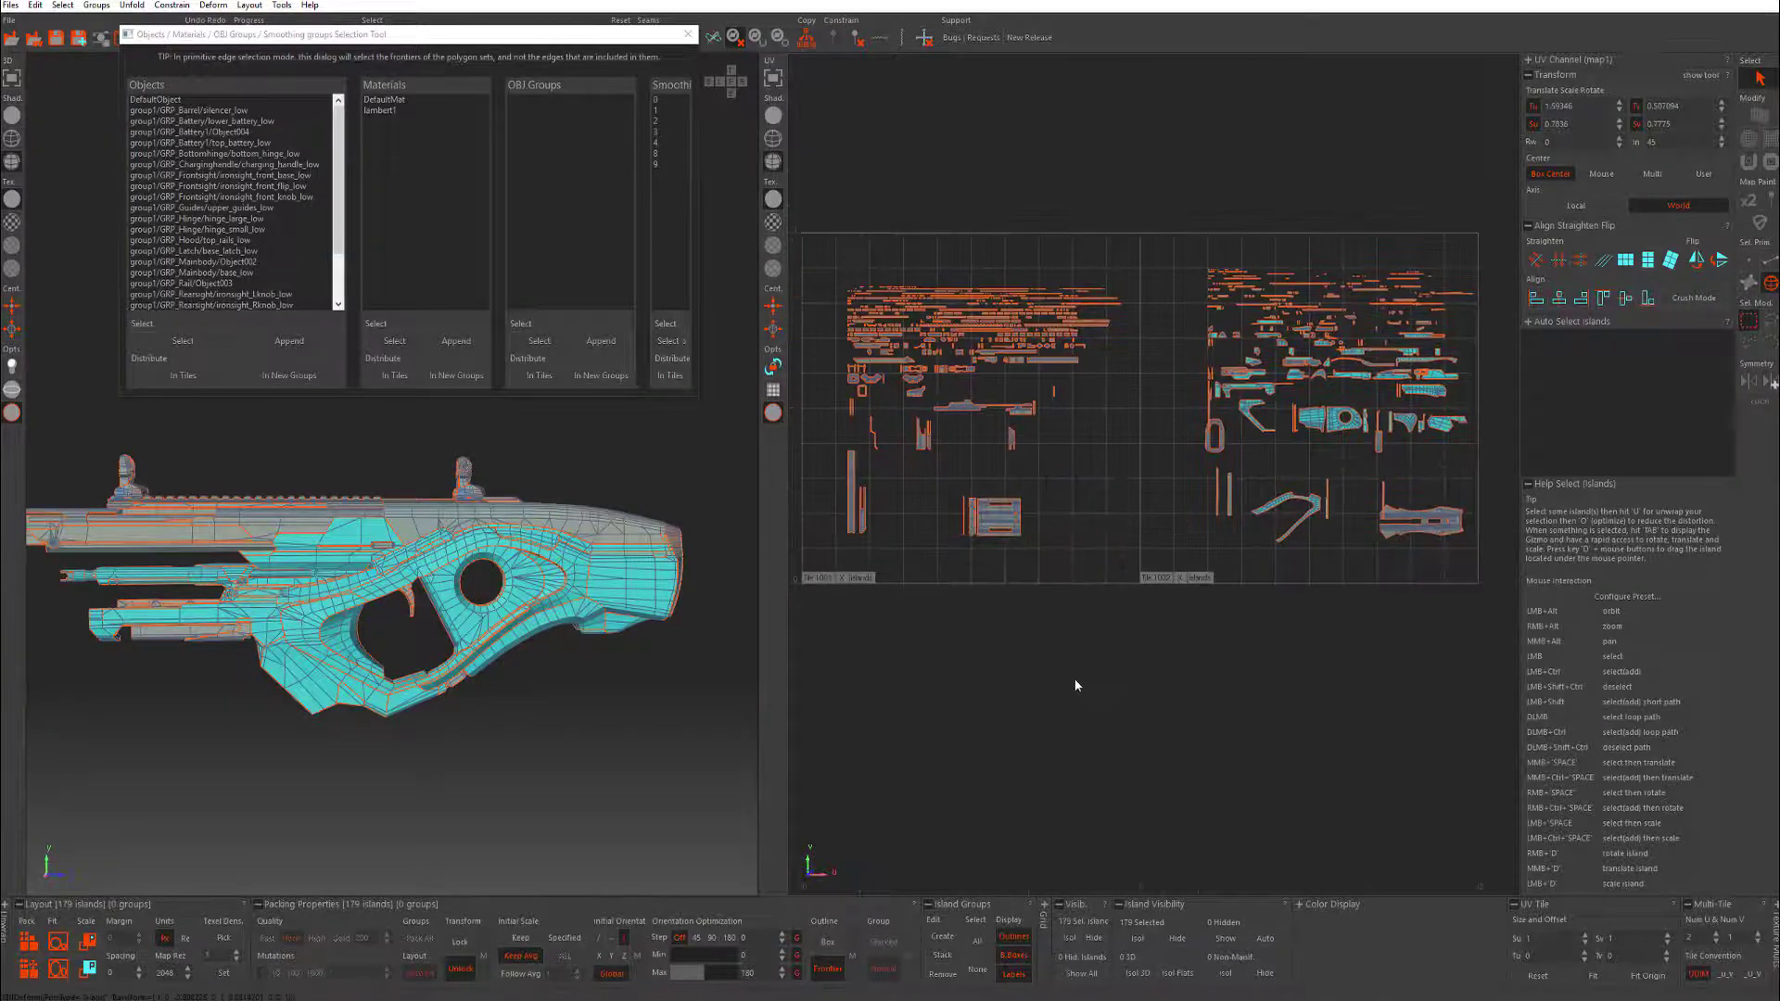
{"action": "left_click", "coordinate": [1156, 606]}
- Select UV tile 1002 and pack its islands
{"action": "middle_click_drag", "start_coordinate": [1208, 562], "coordinate": [1060, 615], "text": "alt"}
{"action": "middle_click_drag", "start_coordinate": [933, 490], "coordinate": [1214, 501], "text": "alt"}
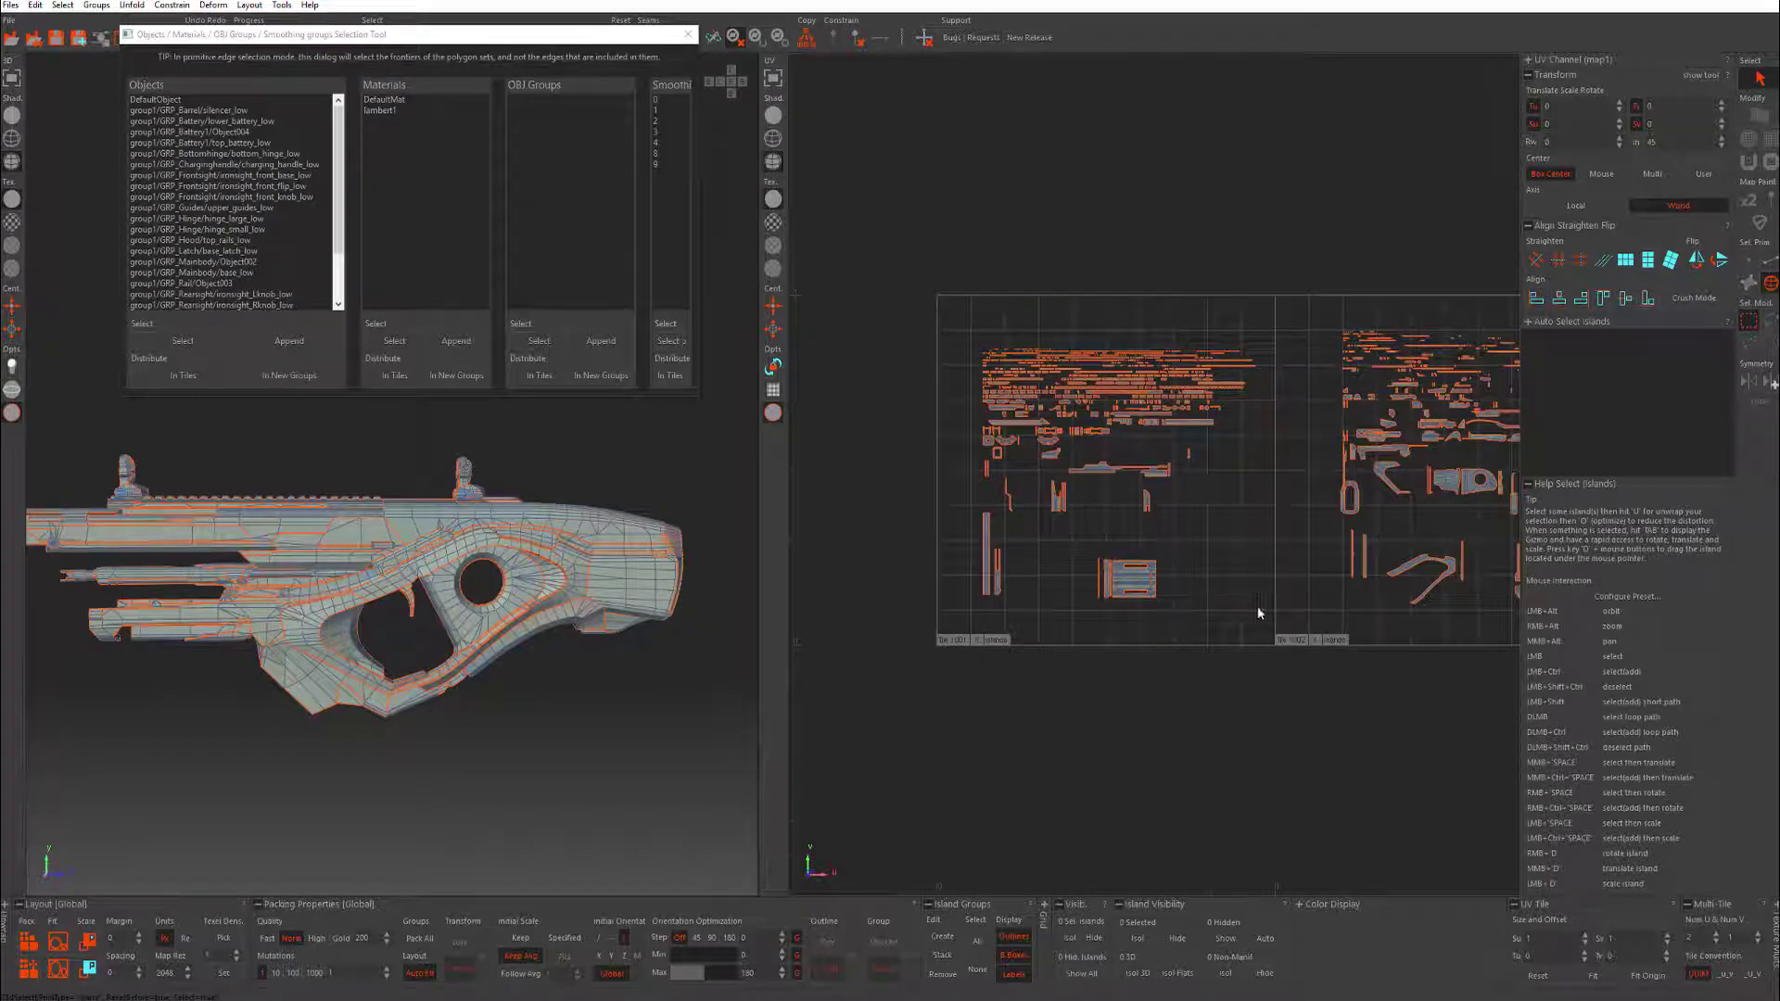
{"action": "middle_click_drag", "start_coordinate": [1259, 613], "coordinate": [1045, 607], "text": "alt"}
{"action": "left_click", "coordinate": [1082, 638]}
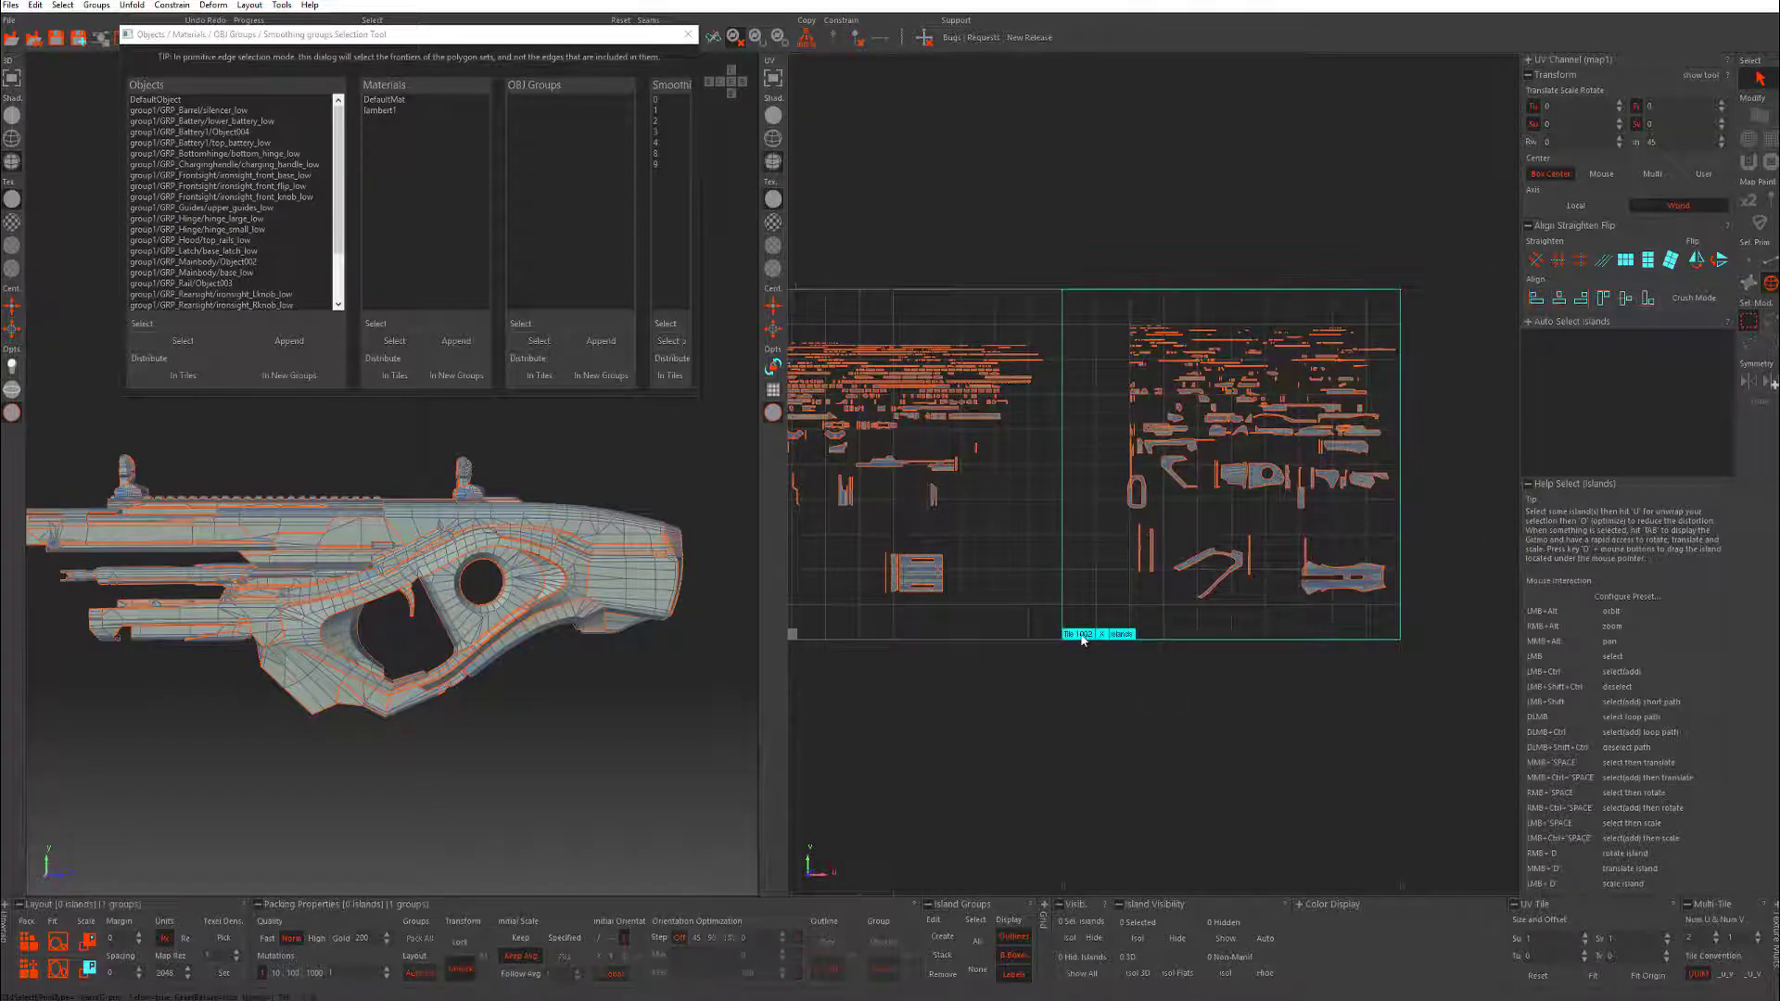
{"action": "key", "text": "f"}
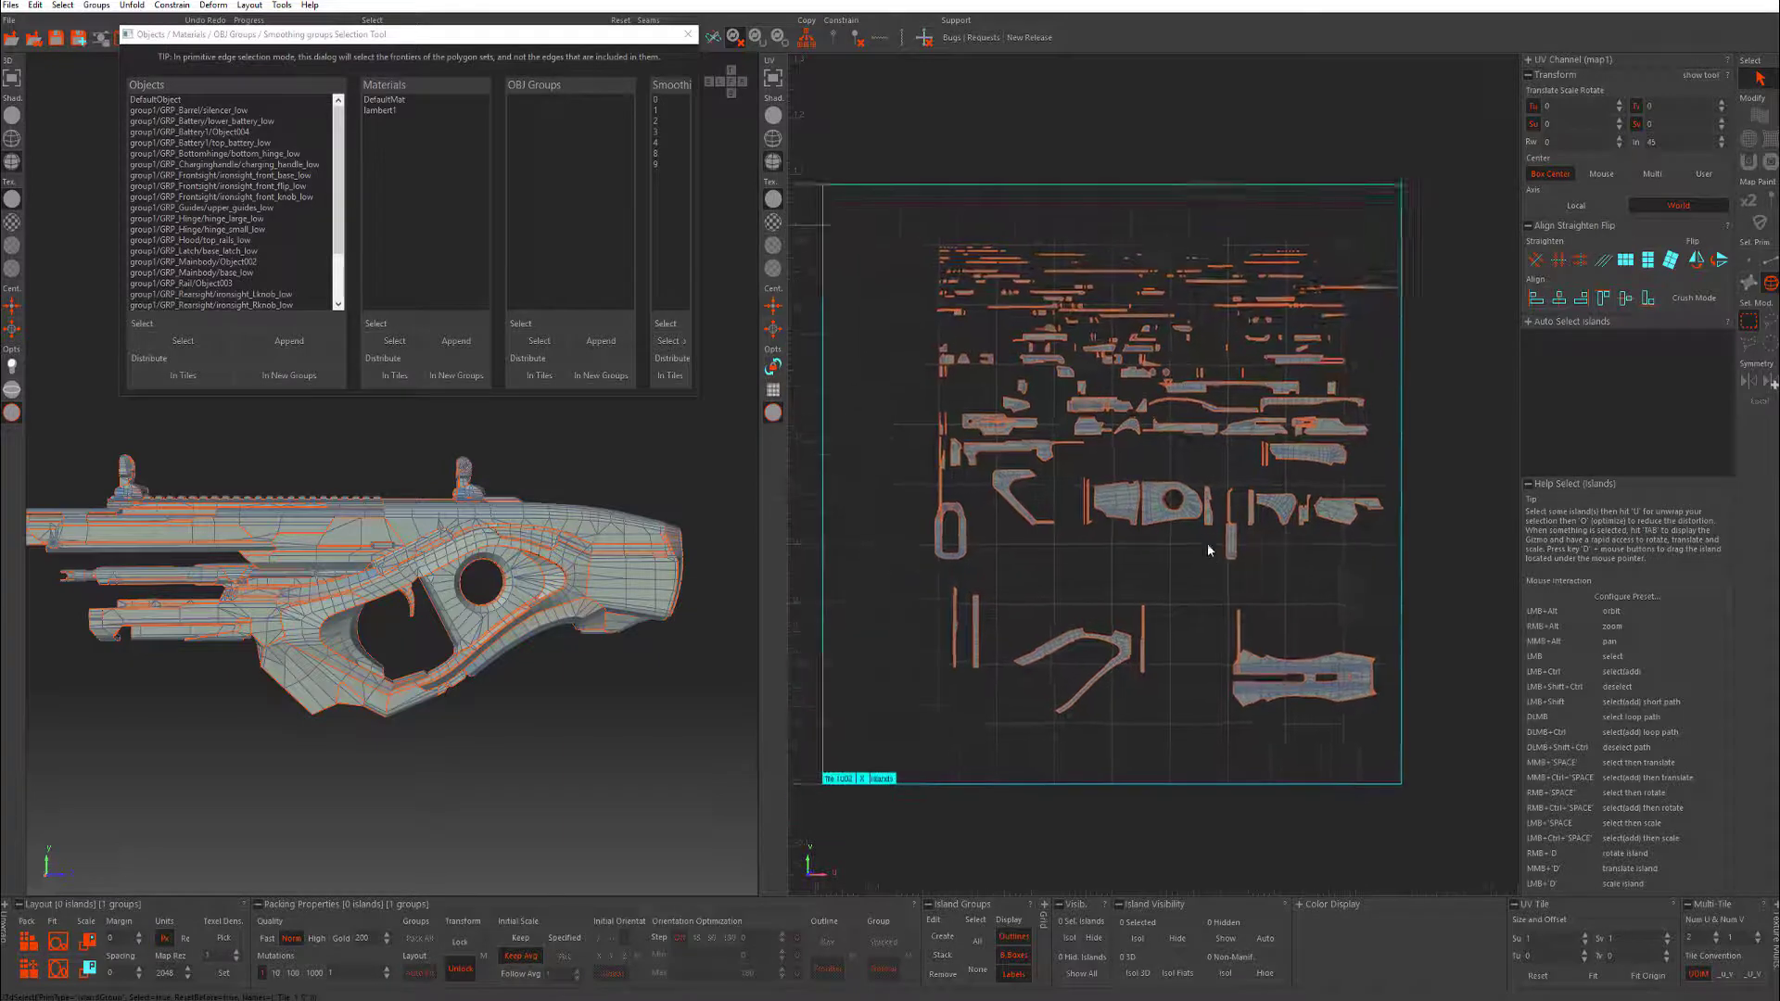
{"action": "scroll", "coordinate": [1208, 550], "scroll_direction": "down", "scroll_amount": 1}
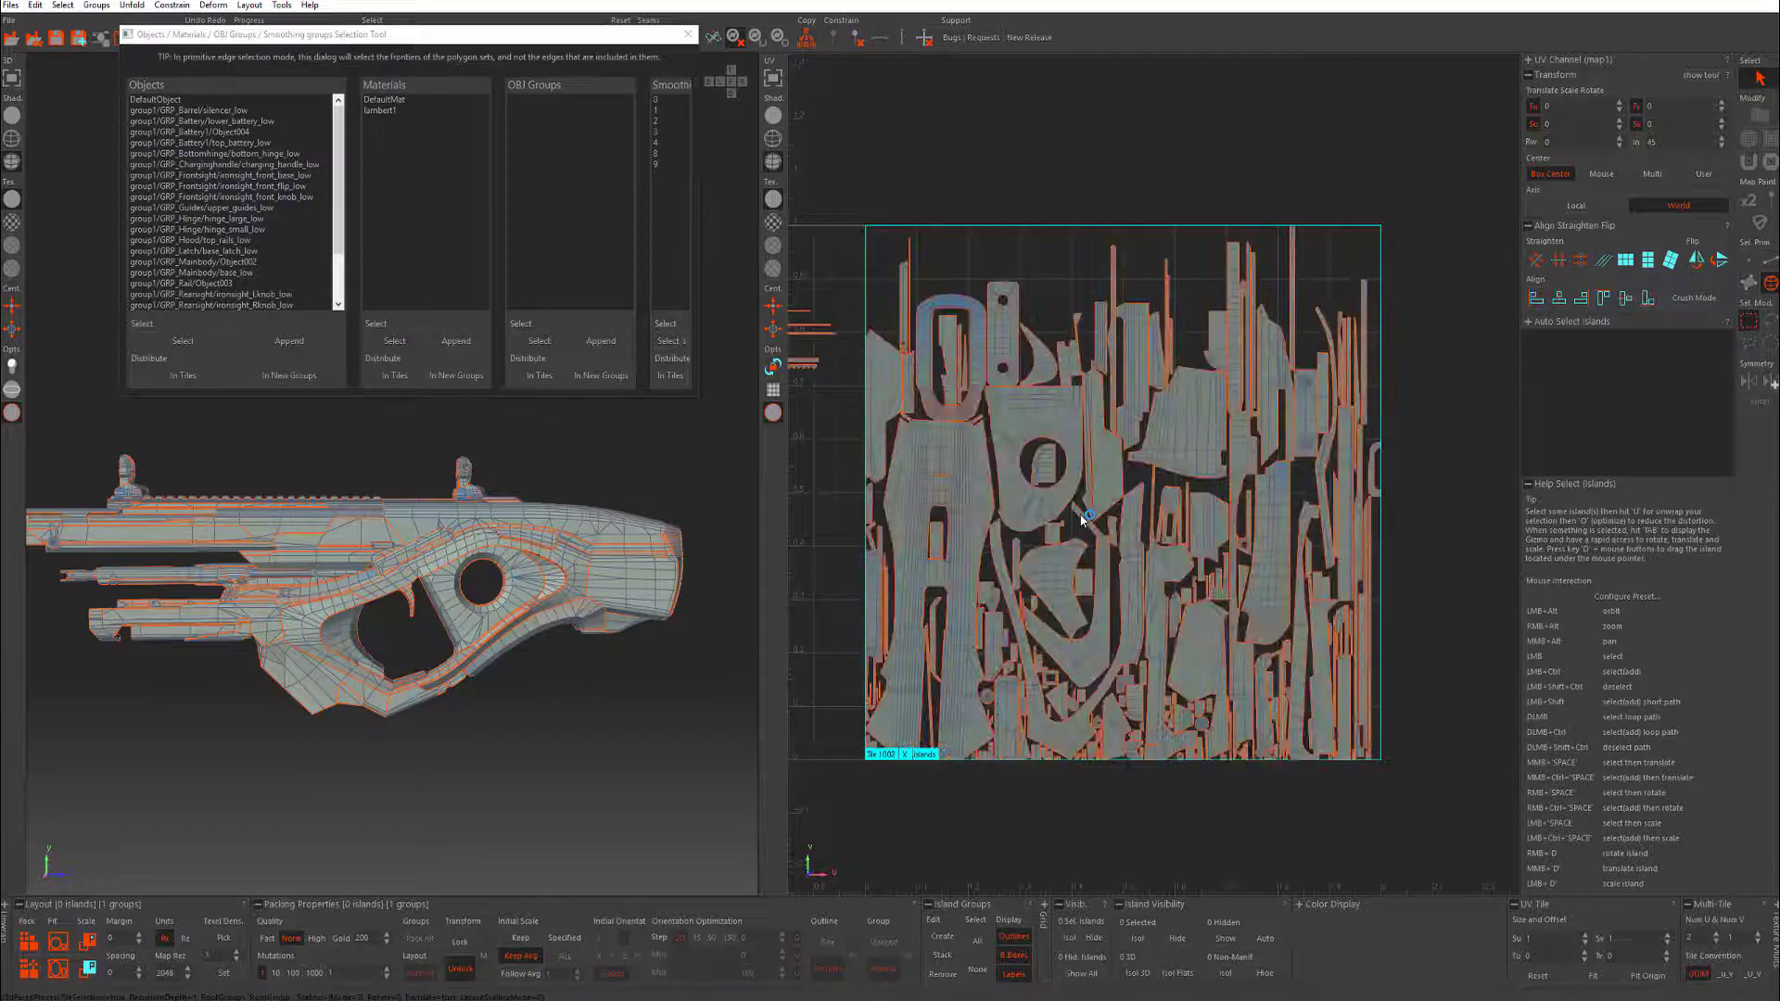
{"action": "scroll", "coordinate": [1082, 519], "scroll_direction": "down", "scroll_amount": 2}
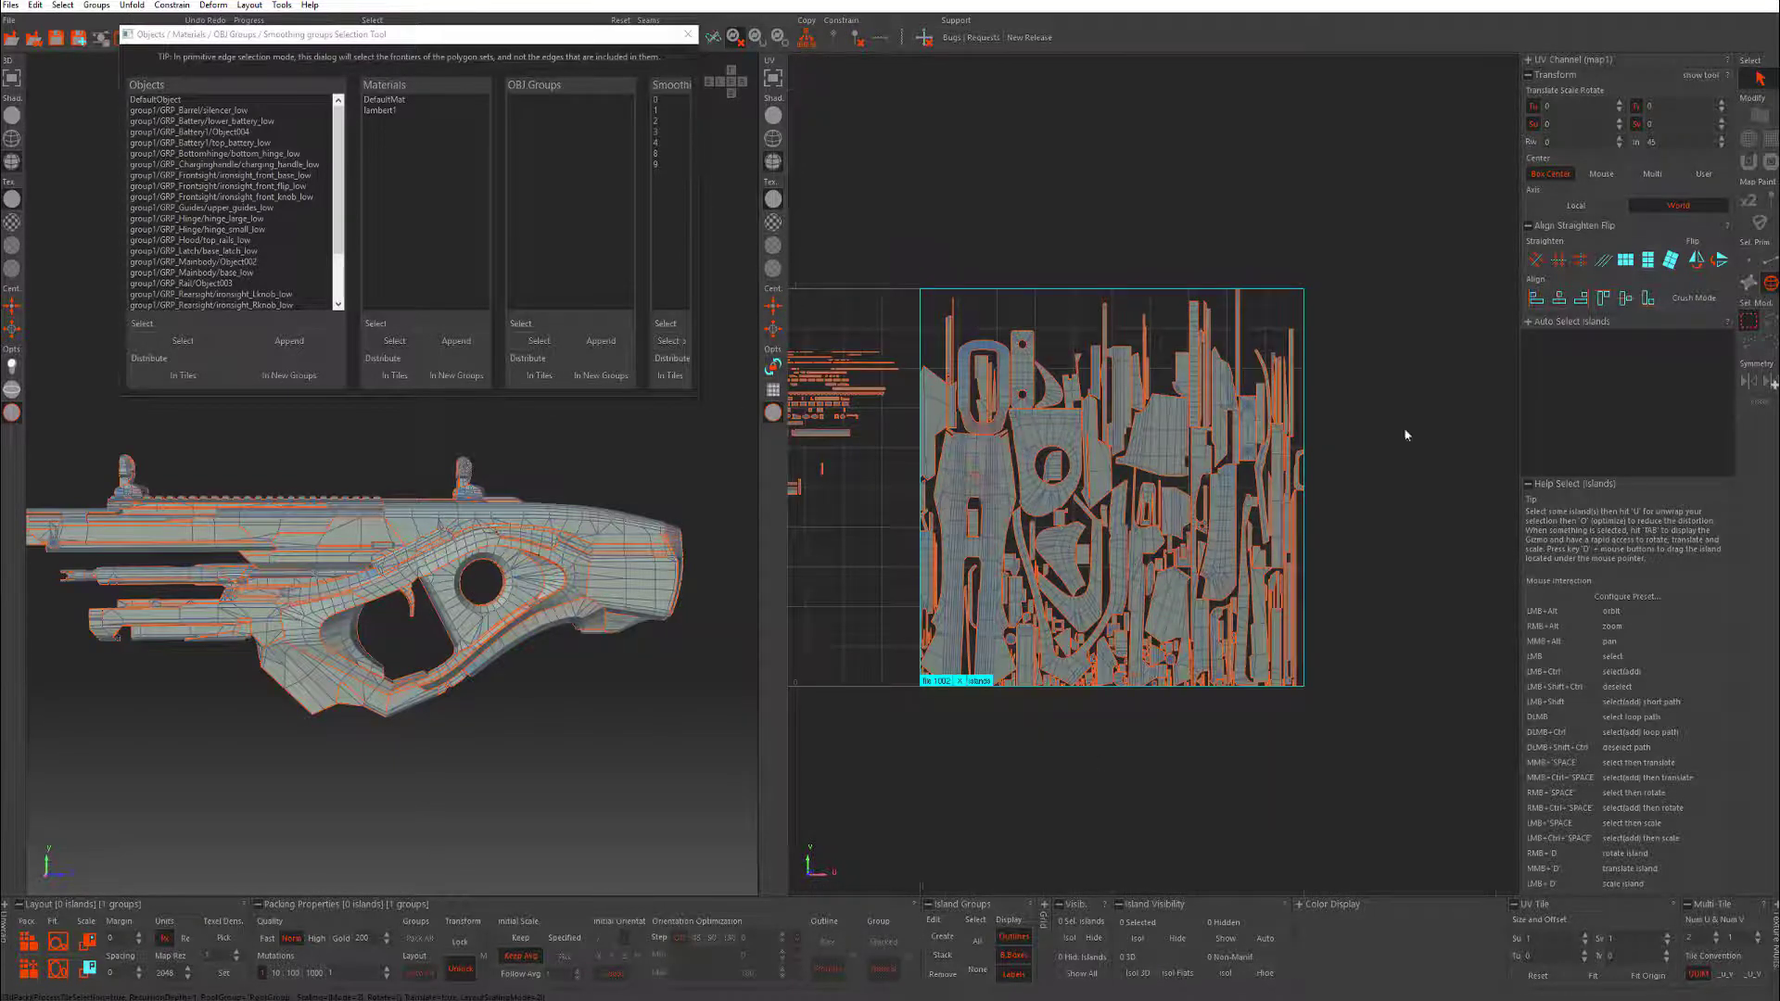
- Lock the transform of the packed UV tile 1002 and deselect the tile
{"action": "middle_click_drag", "start_coordinate": [992, 621], "coordinate": [1342, 629], "text": "alt"}
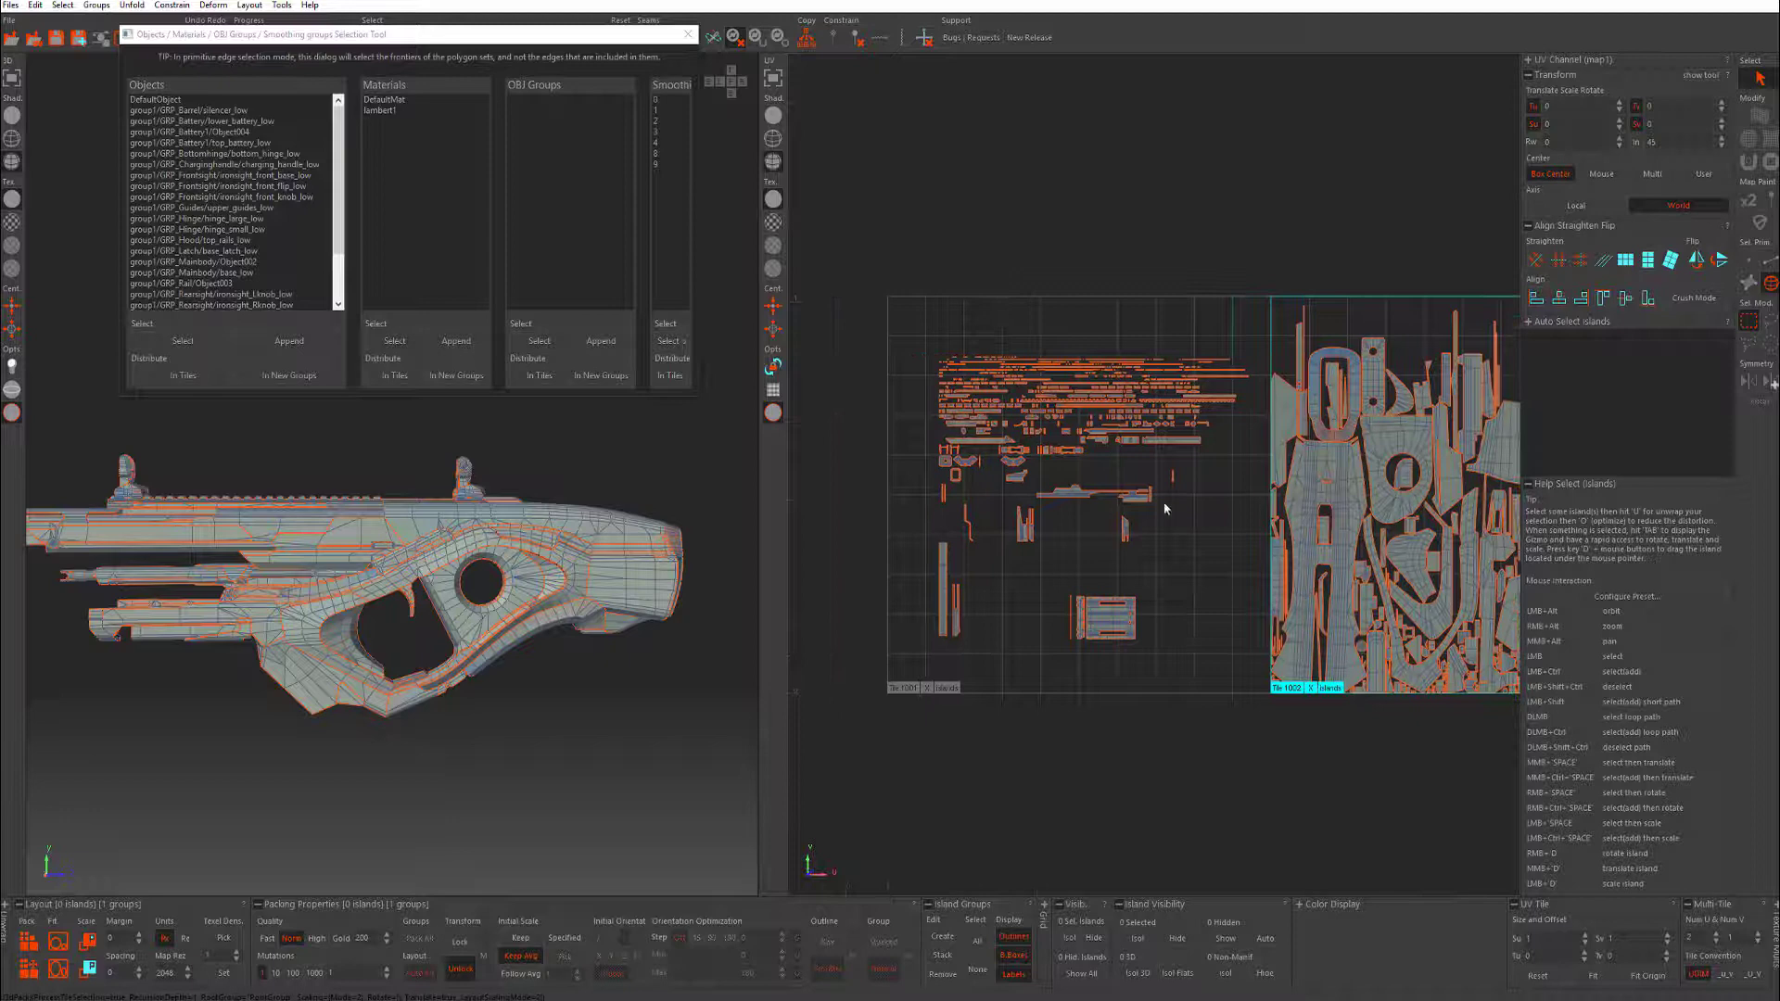
{"action": "middle_click_drag", "start_coordinate": [1165, 508], "coordinate": [956, 462], "text": "alt"}
{"action": "left_click", "coordinate": [1118, 662]}
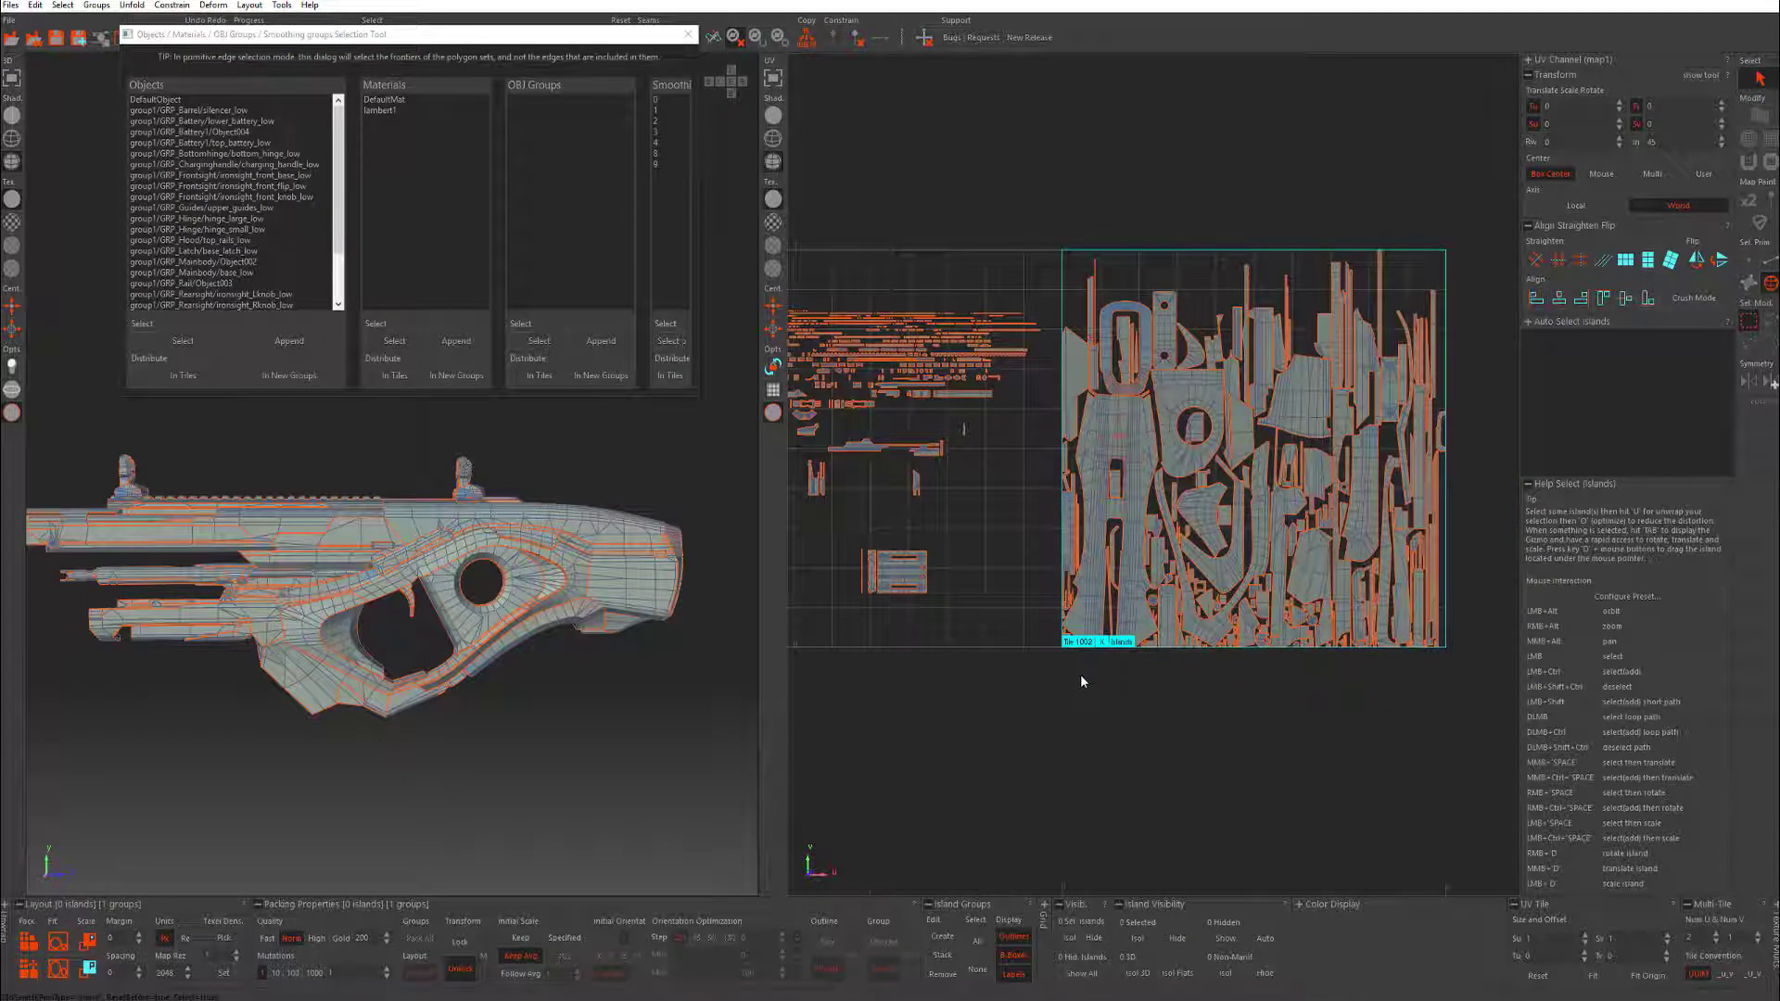
{"action": "middle_click_drag", "start_coordinate": [987, 625], "coordinate": [1087, 634], "text": "alt"}
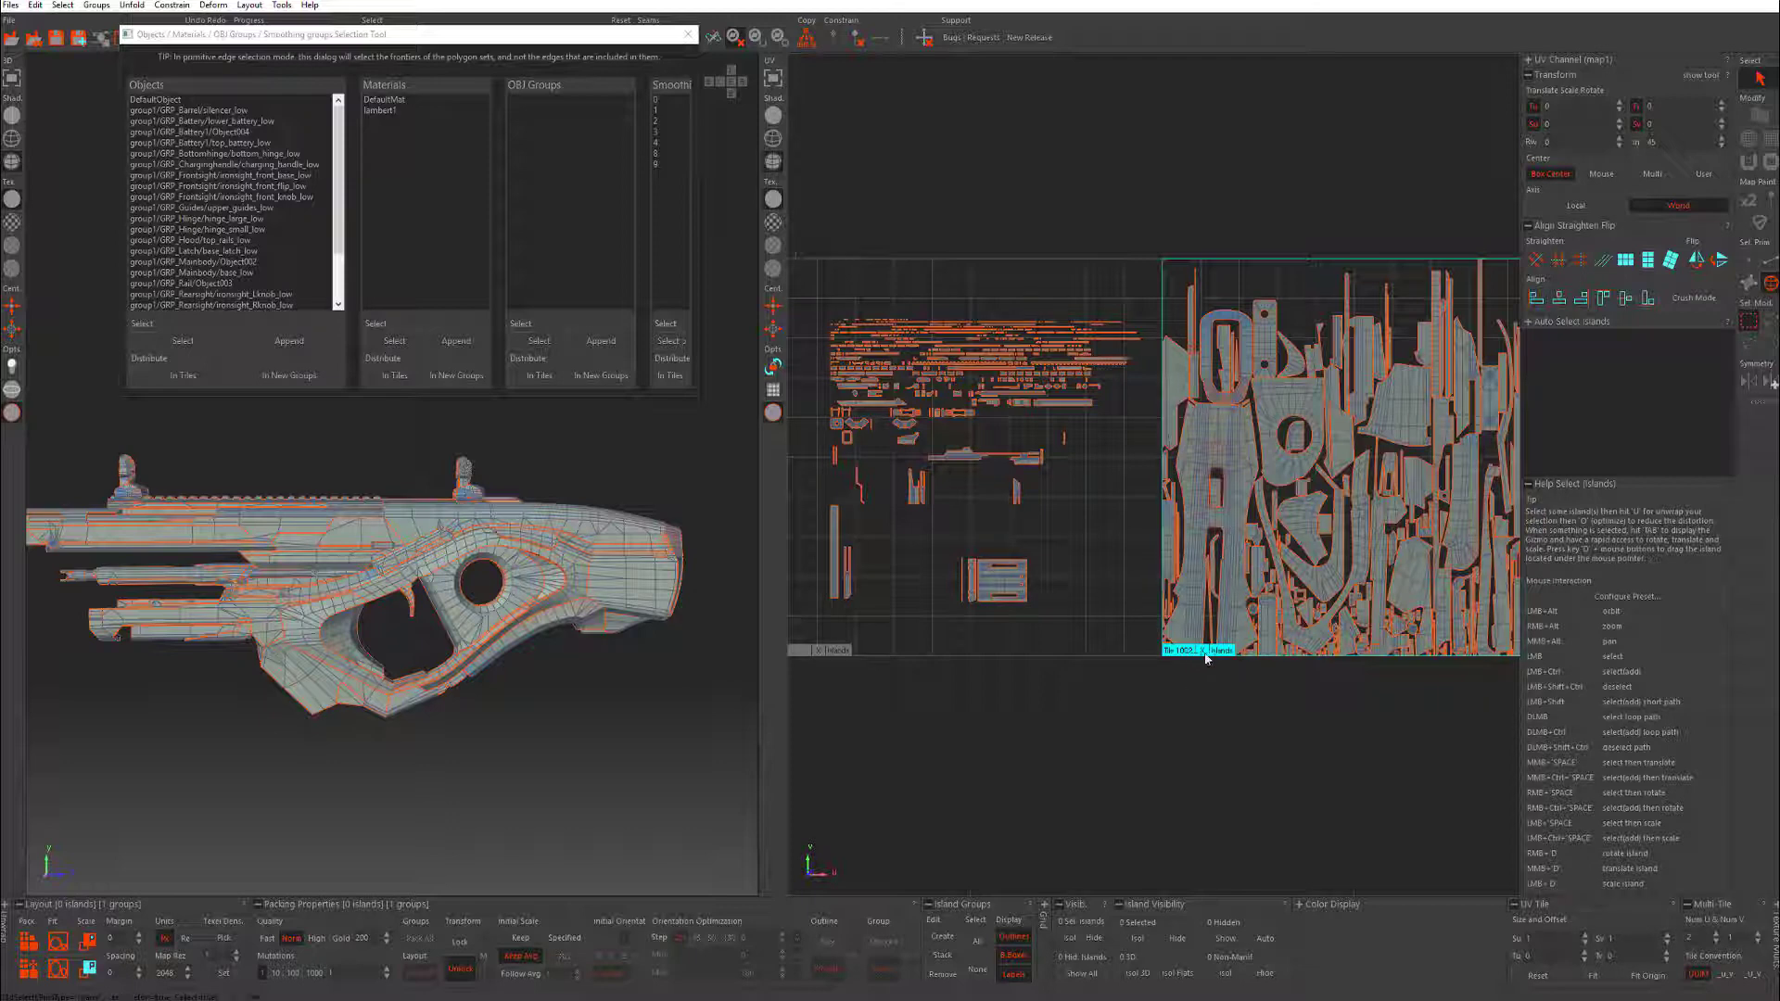
{"action": "scroll", "coordinate": [1195, 661], "scroll_direction": "up", "scroll_amount": 2}
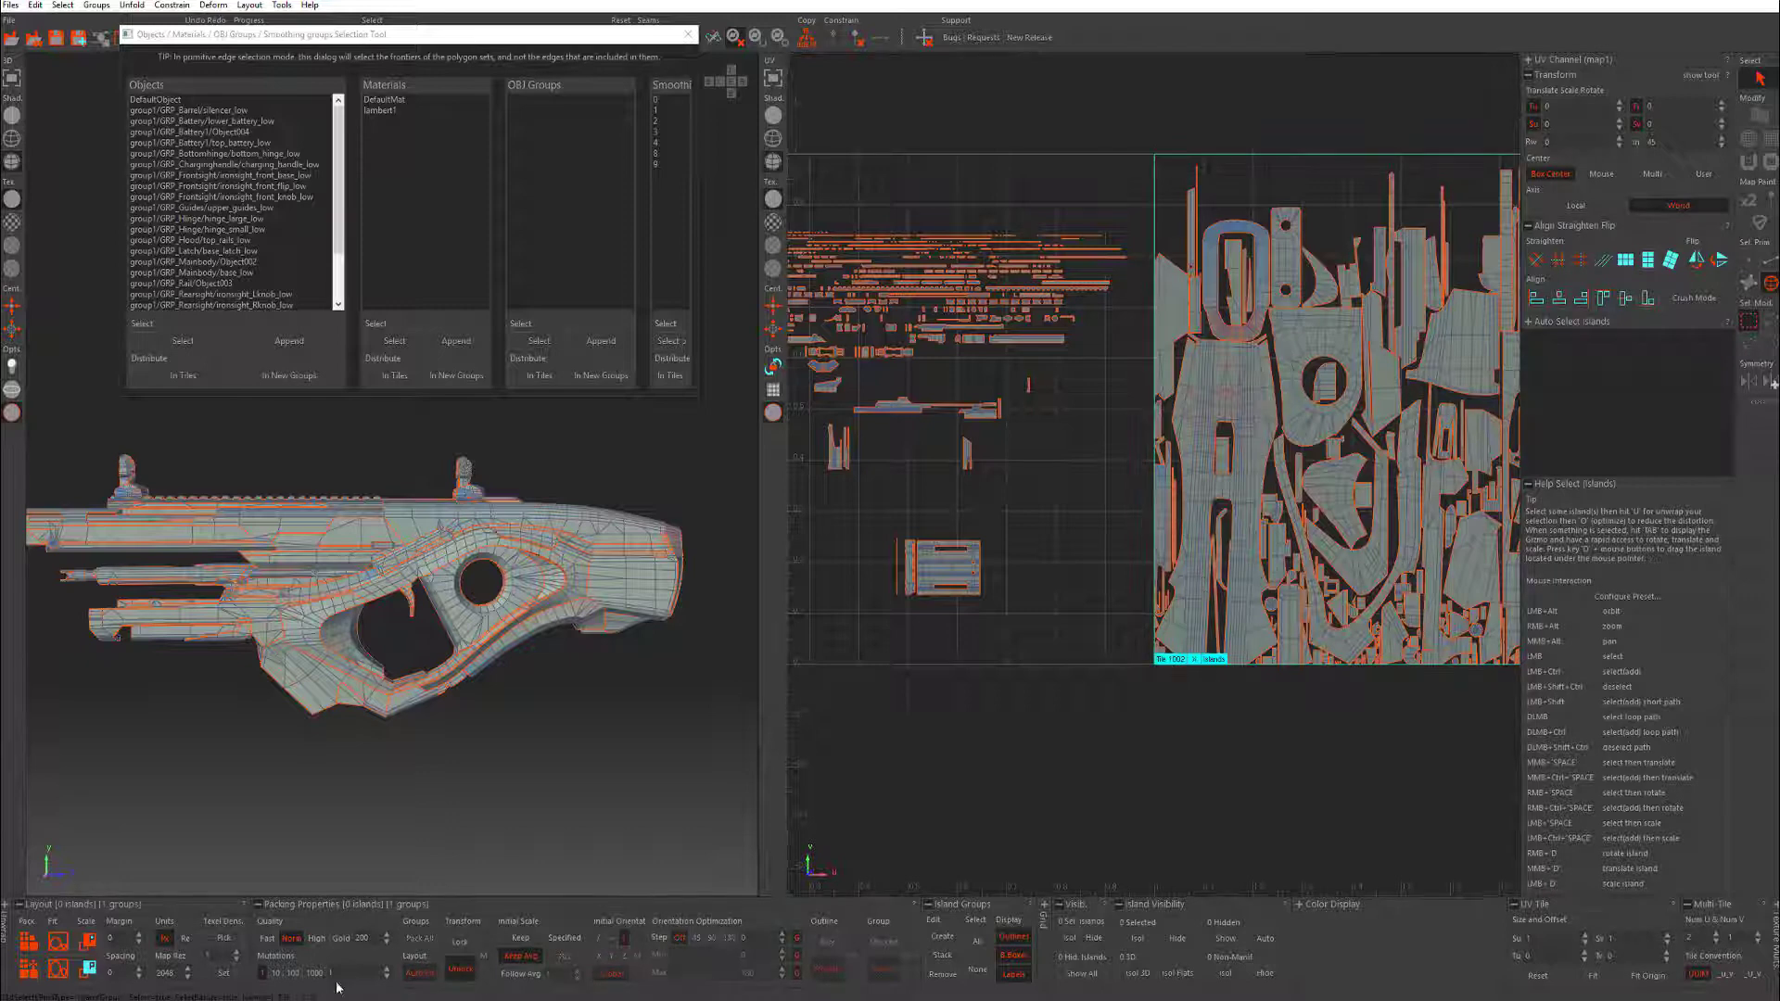
{"action": "left_click", "coordinate": [460, 942]}
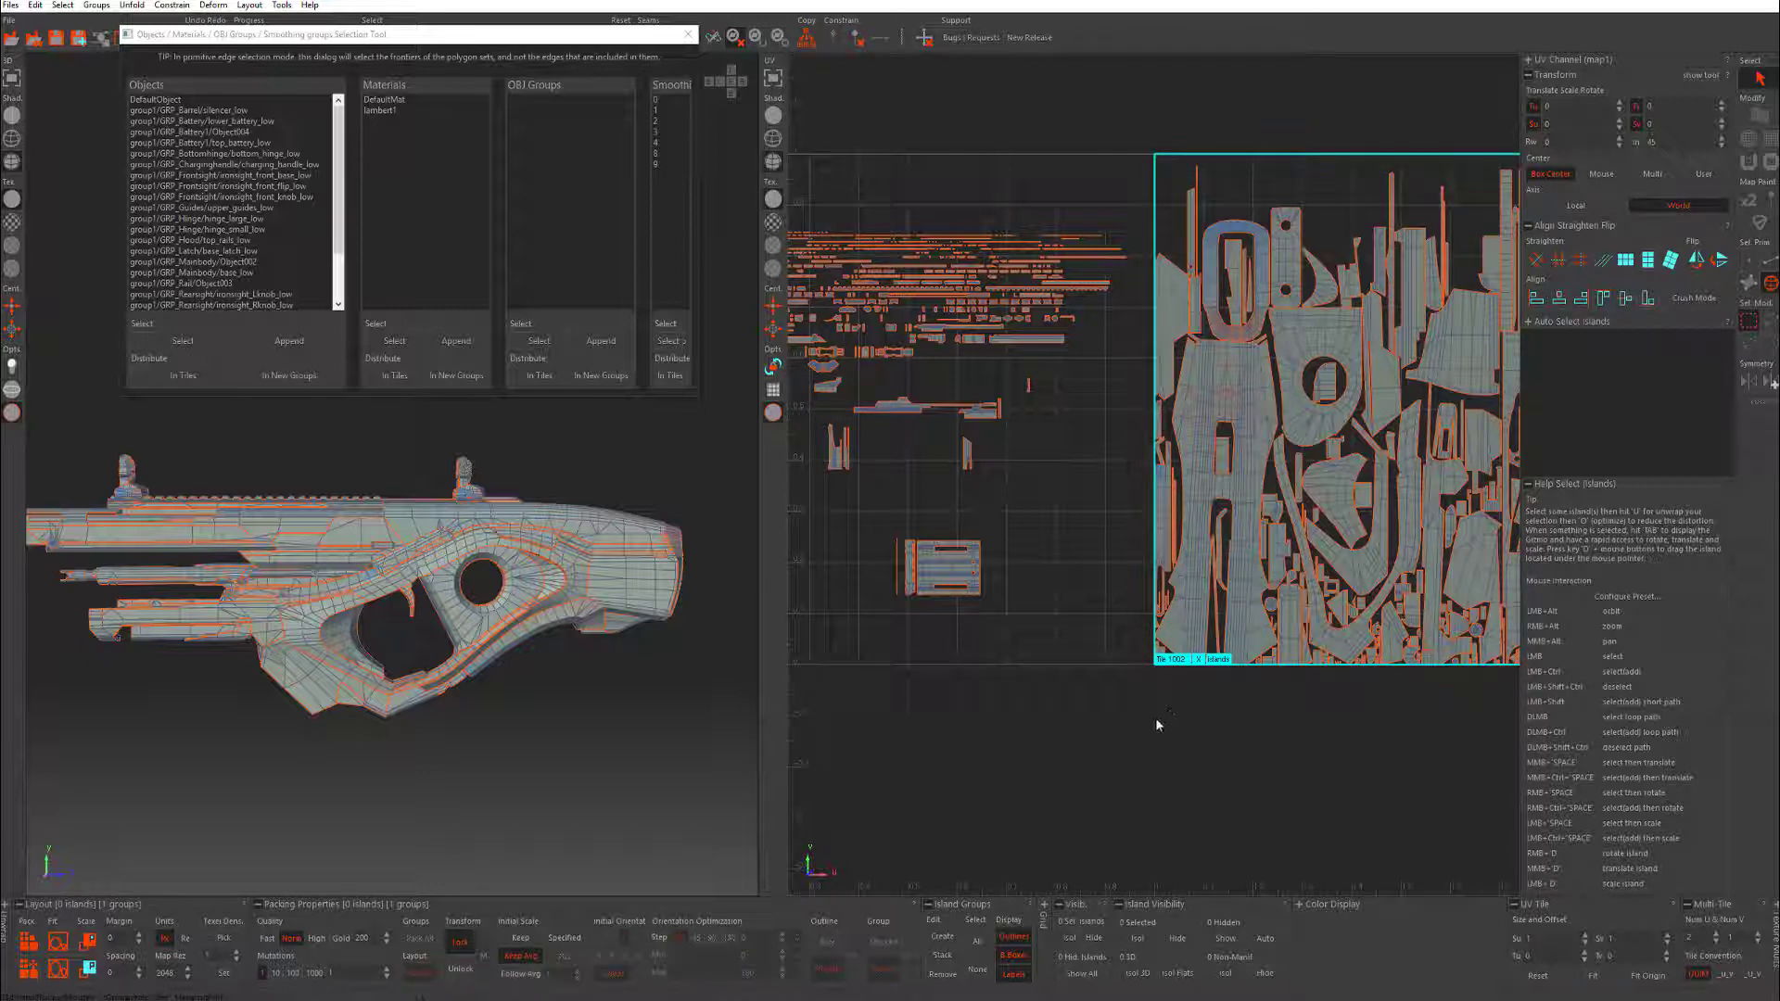
{"action": "left_click", "coordinate": [1161, 757]}
{"action": "scroll", "coordinate": [1160, 753], "scroll_direction": "down", "scroll_amount": 2}
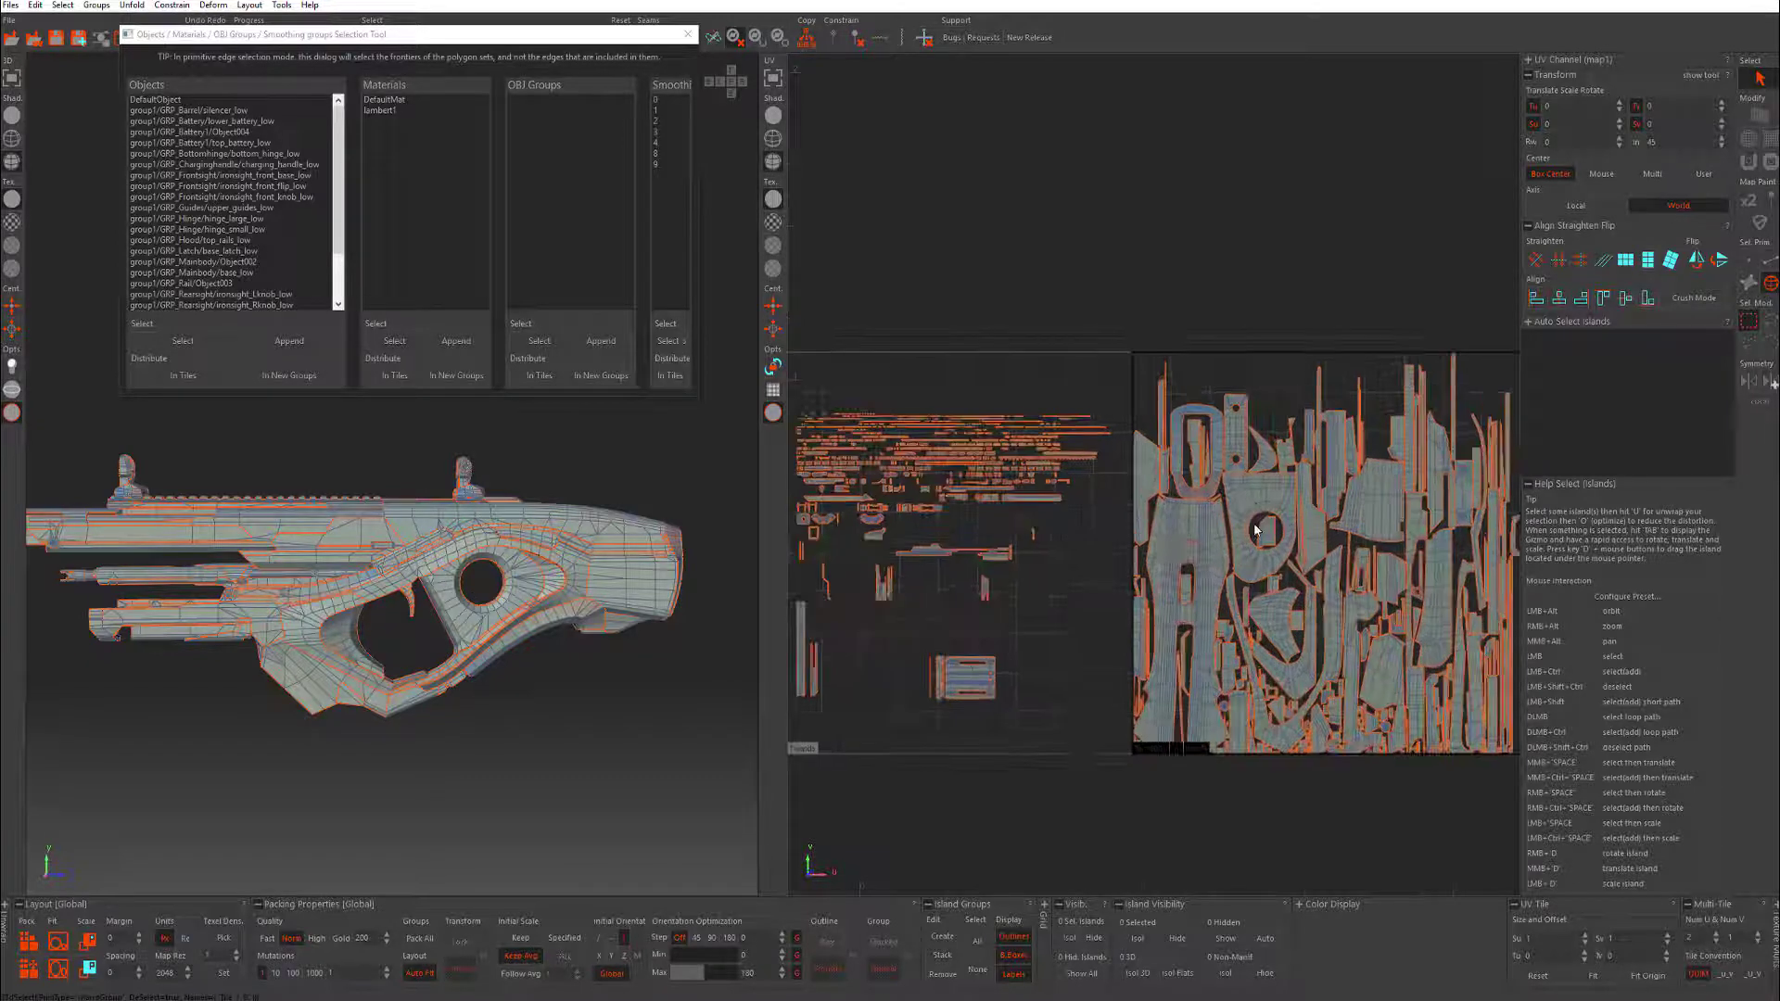
- Pack the remaining islands inside UV tile 1001
{"action": "middle_click_drag", "start_coordinate": [1256, 530], "coordinate": [1365, 495], "text": "alt"}
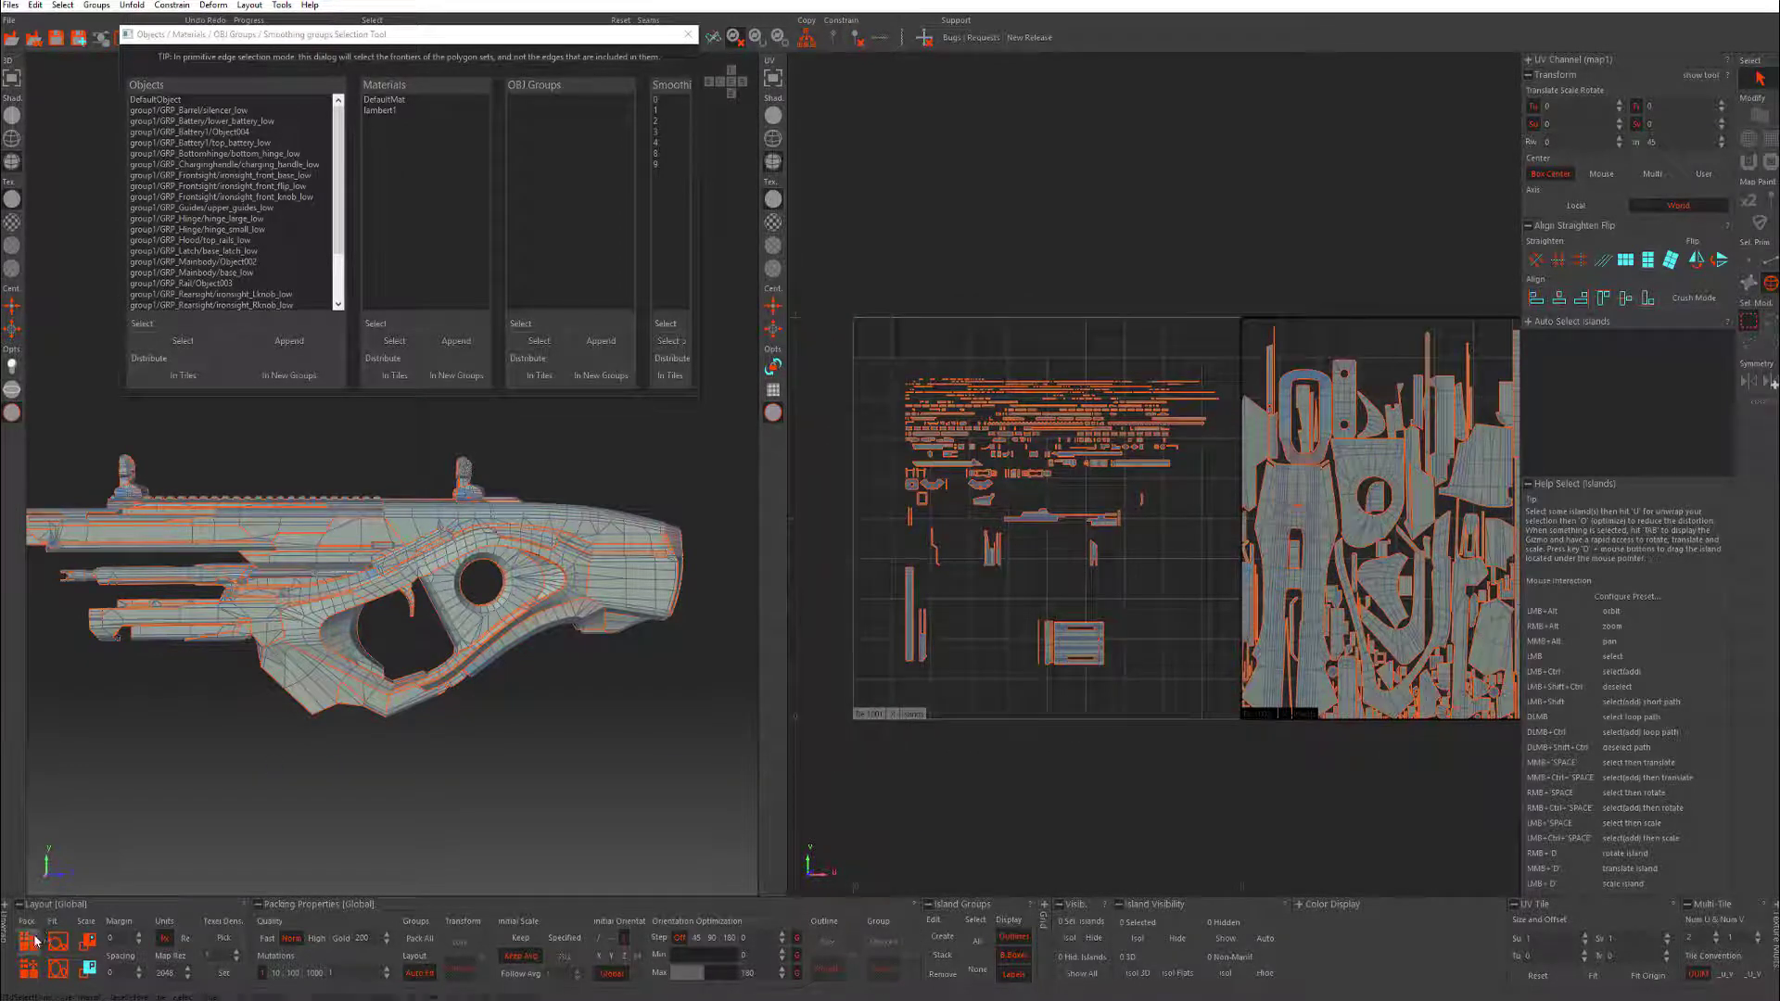
{"action": "left_click", "coordinate": [31, 940]}
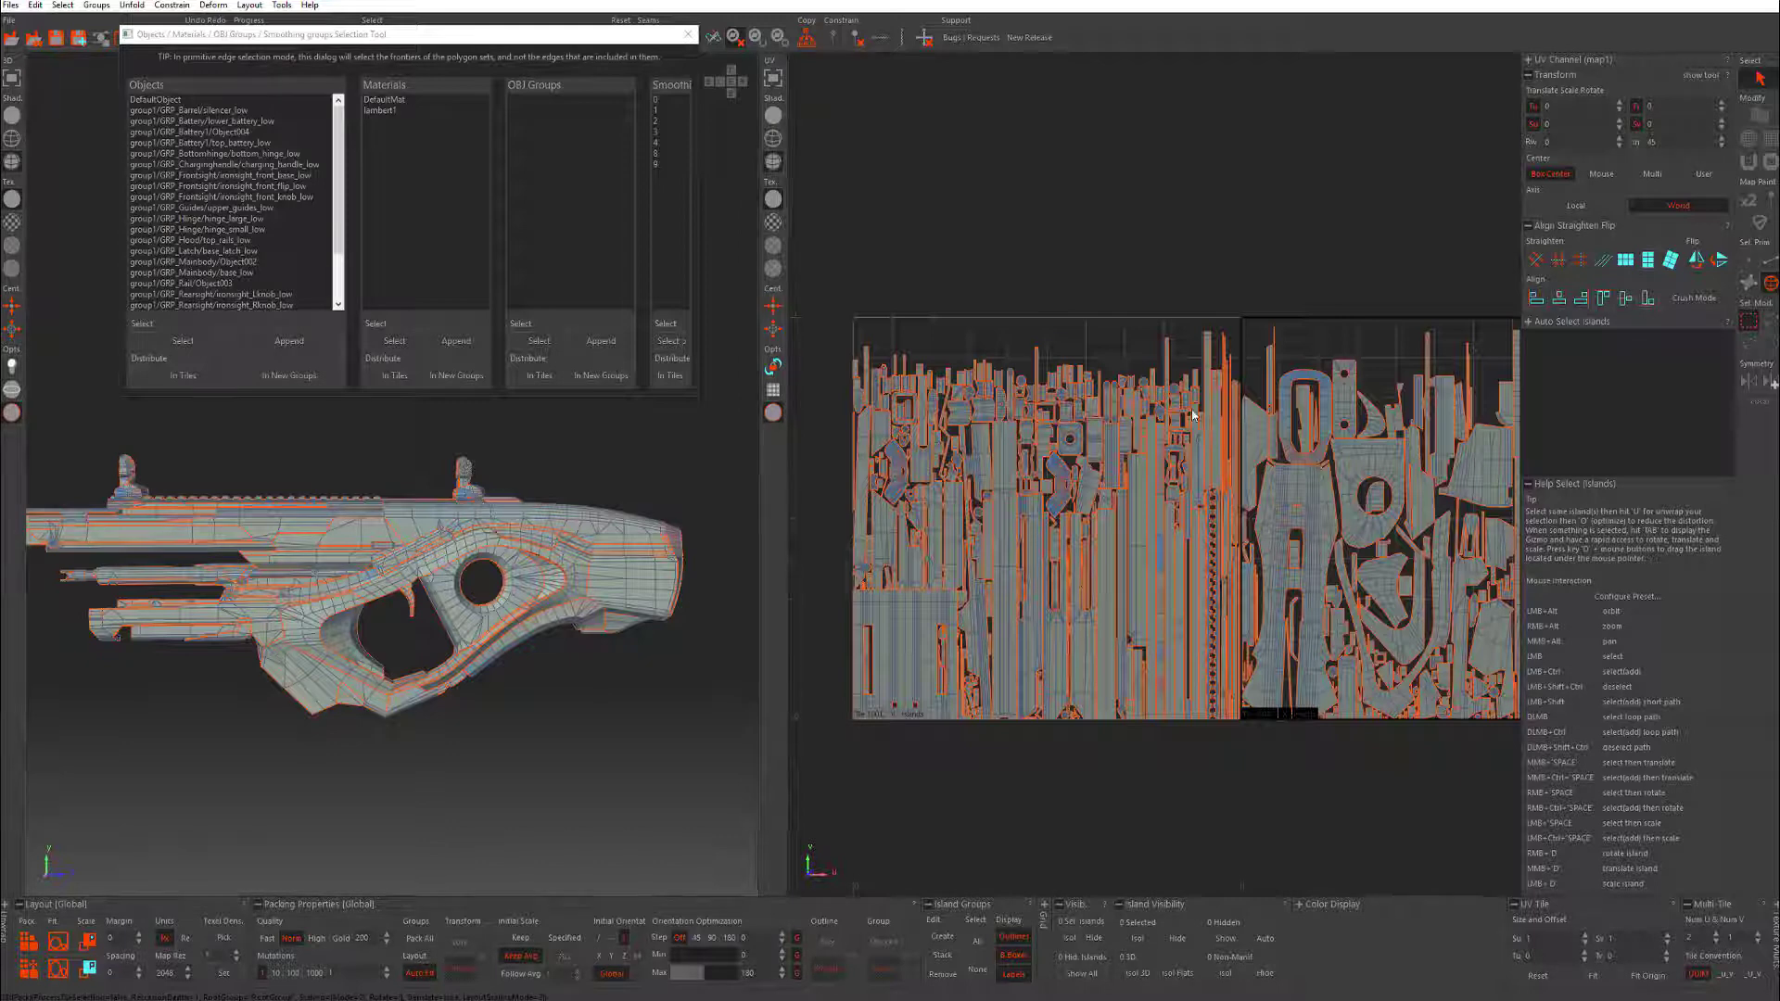
{"action": "scroll", "coordinate": [1061, 536], "scroll_direction": "down", "scroll_amount": 3}
{"action": "scroll", "coordinate": [1049, 397], "scroll_direction": "up", "scroll_amount": 2}
{"action": "scroll", "coordinate": [1053, 449], "scroll_direction": "up", "scroll_amount": 1}
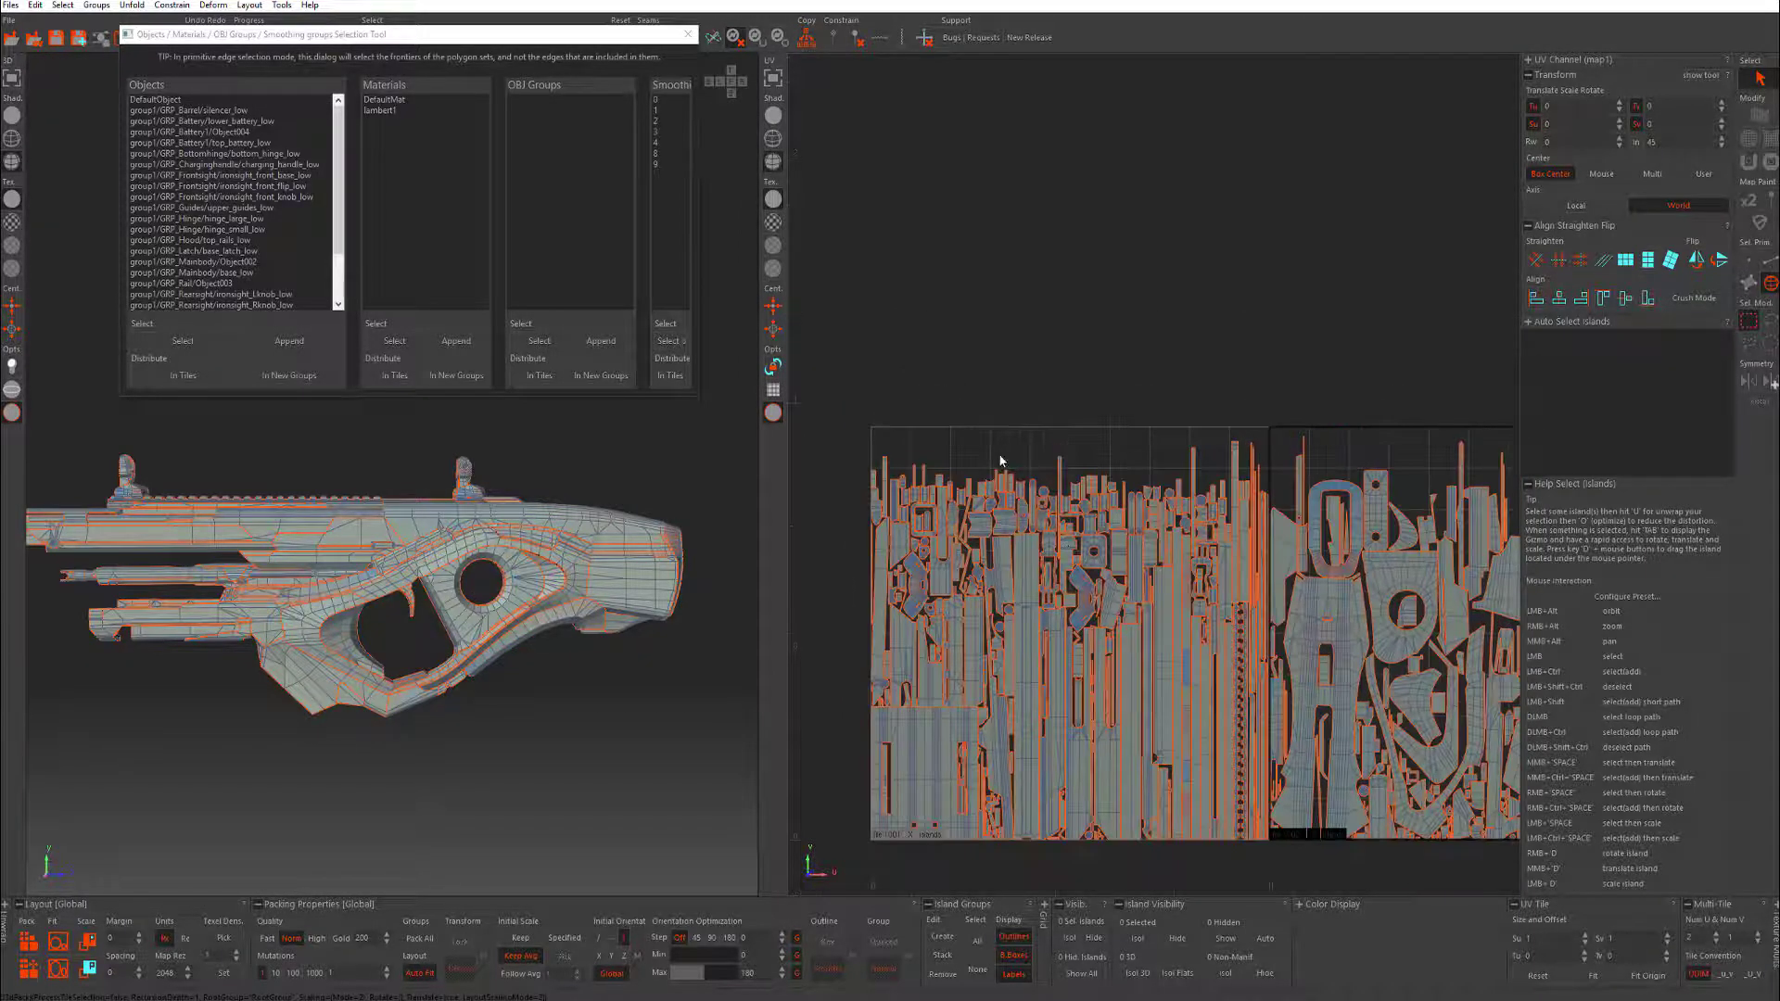
{"action": "scroll", "coordinate": [1029, 682], "scroll_direction": "up", "scroll_amount": 2}
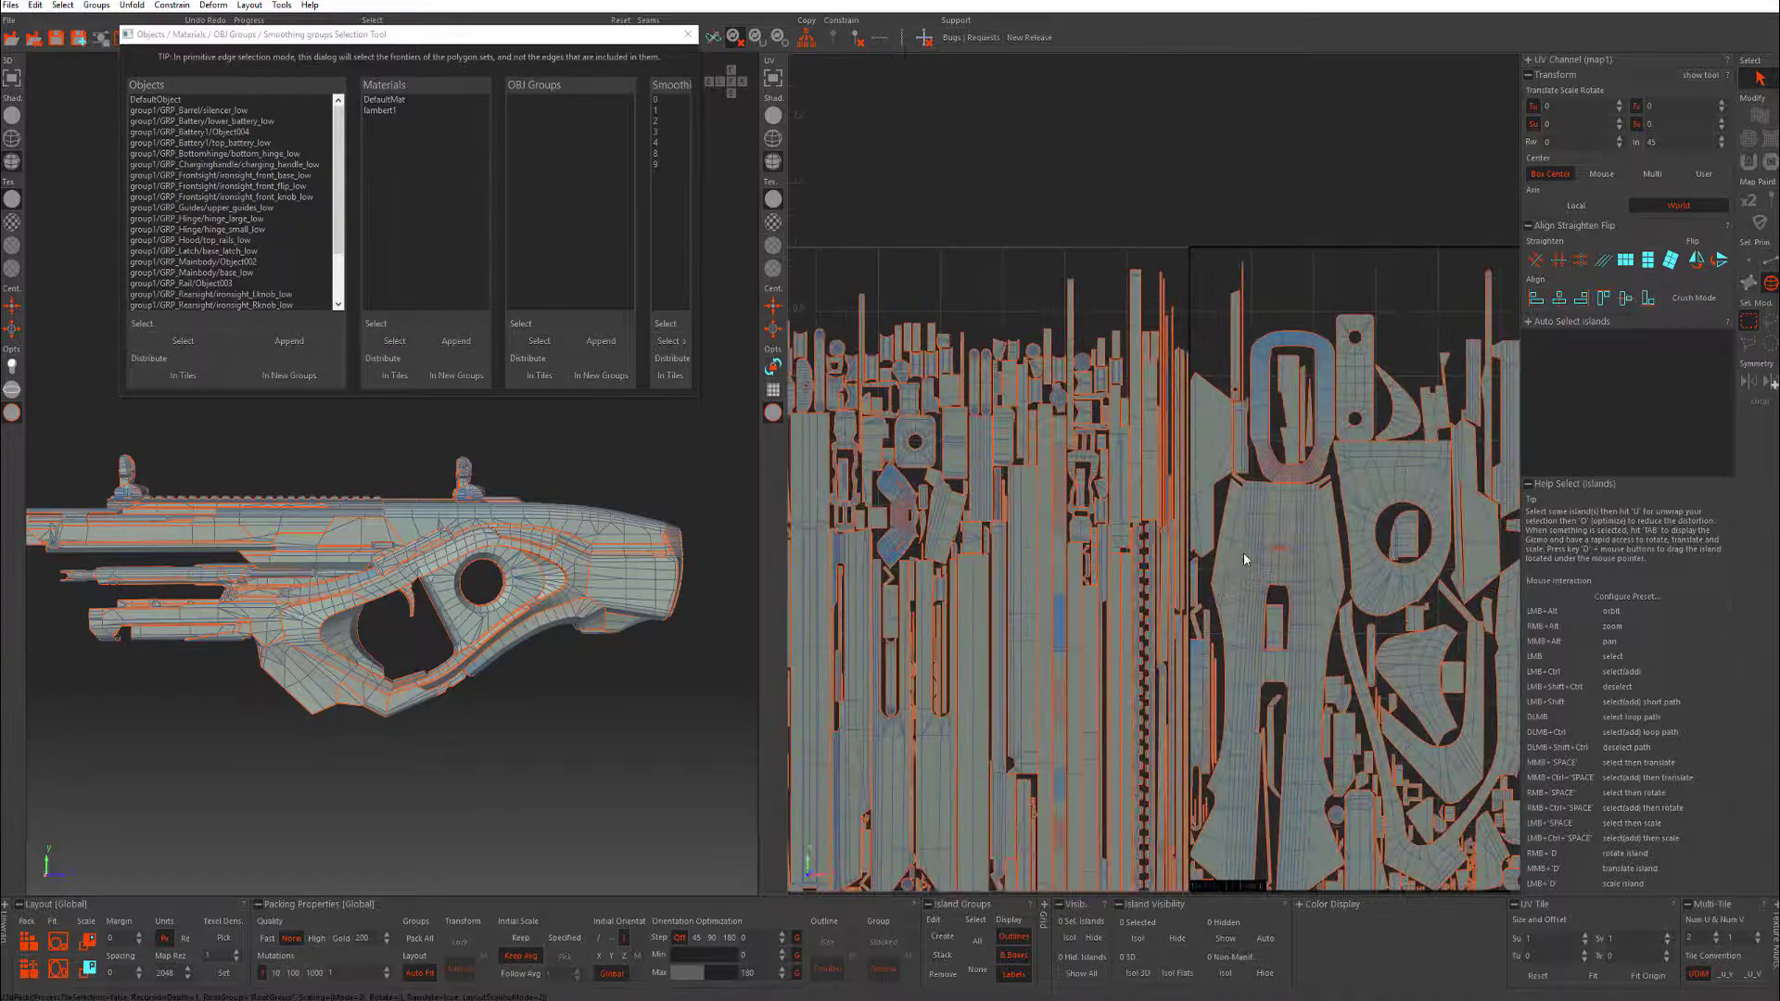
- Read the texel density of the large stock island in tile 1002 and of the large rectangular island in tile 1001
{"action": "left_click", "coordinate": [1243, 552]}
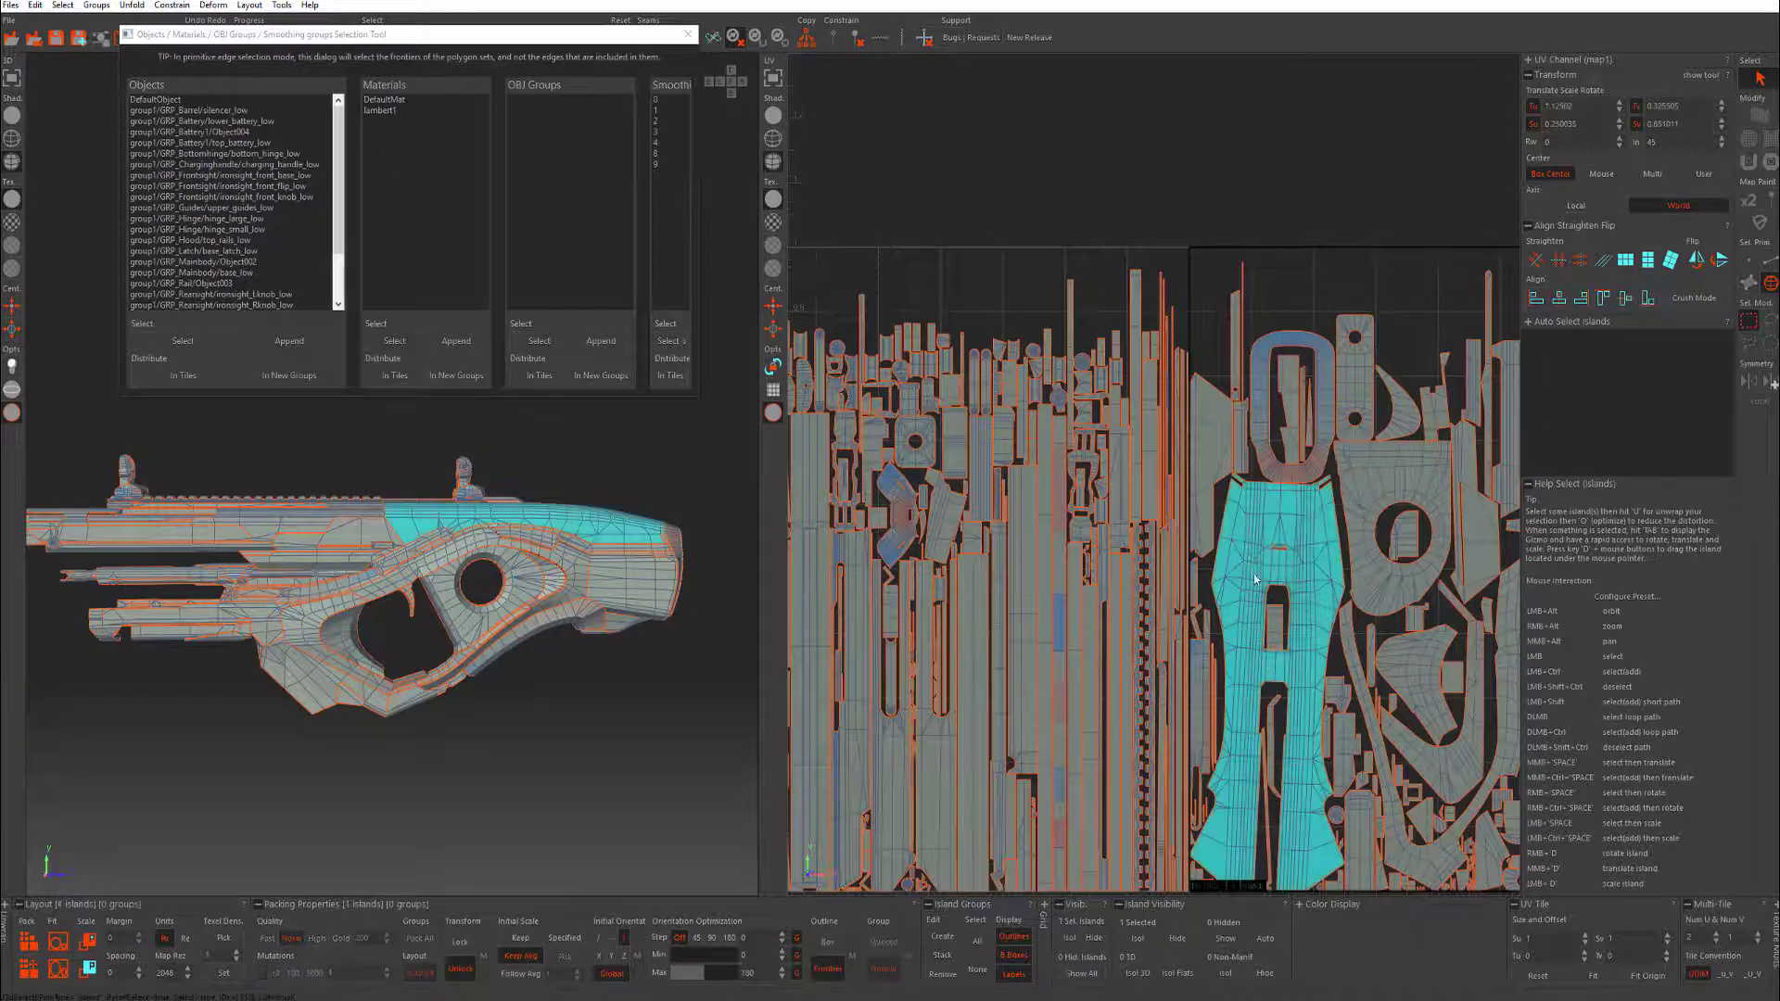
{"action": "left_click", "coordinate": [219, 939]}
{"action": "scroll", "coordinate": [1251, 659], "scroll_direction": "down", "scroll_amount": 2}
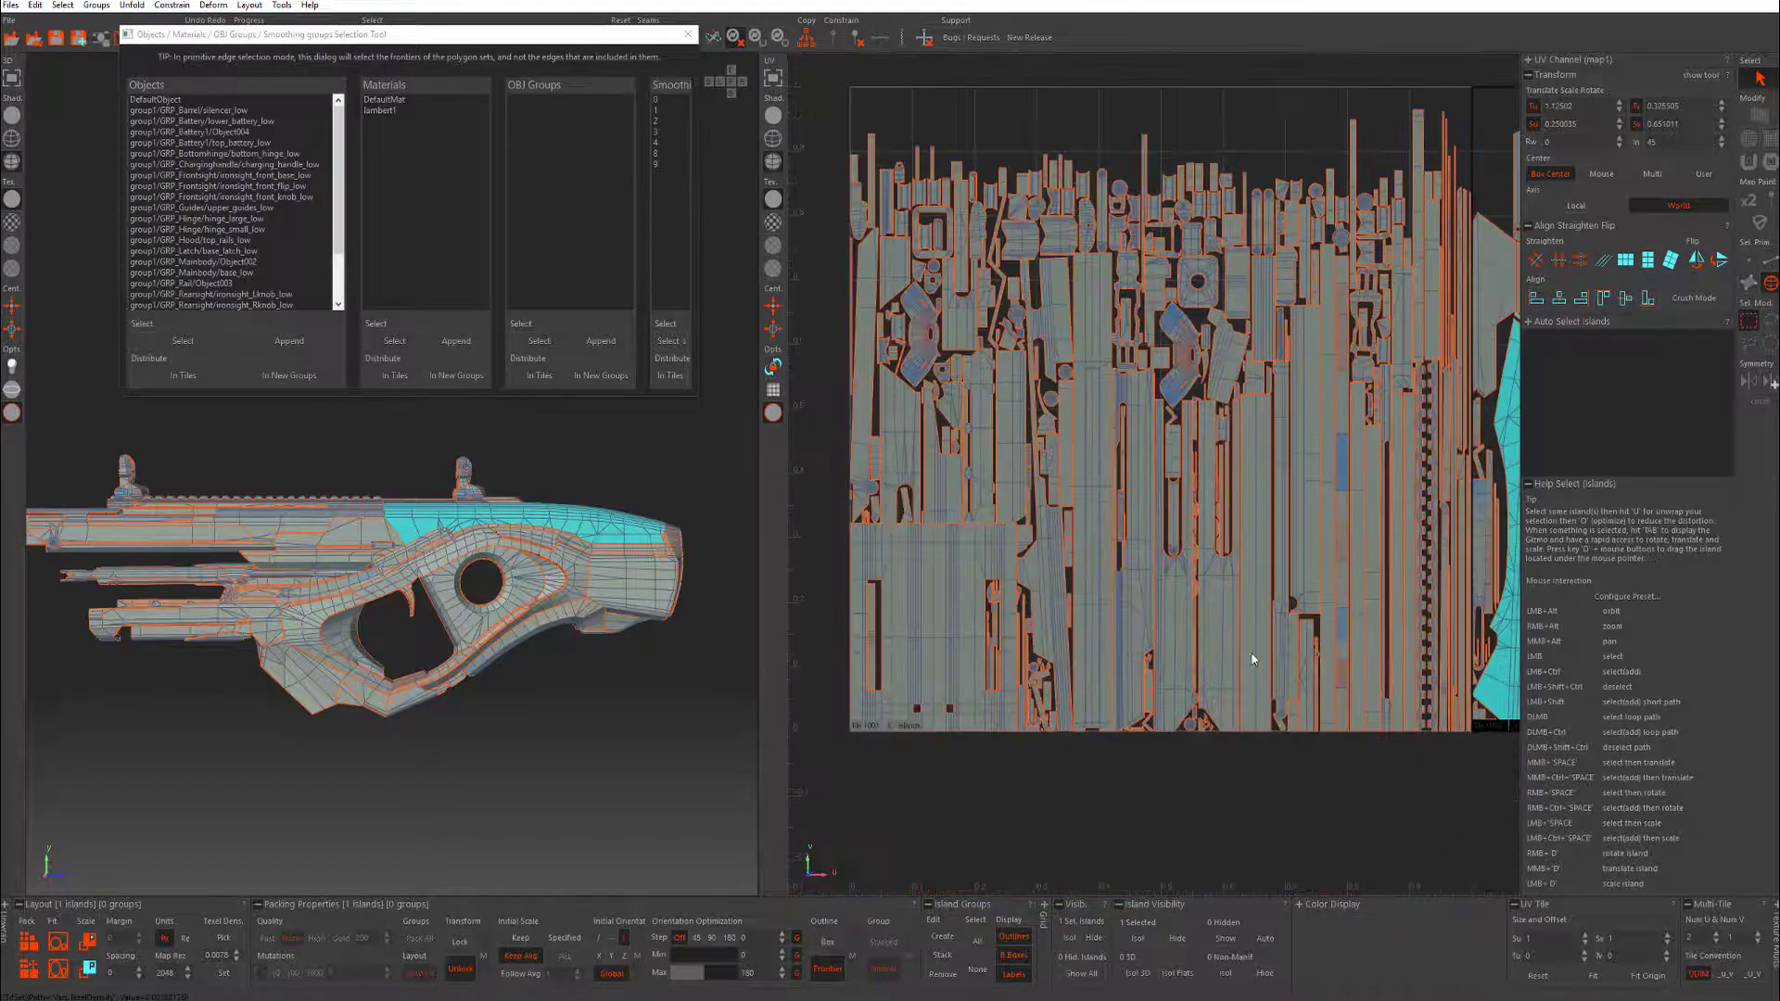
{"action": "left_click", "coordinate": [1014, 604]}
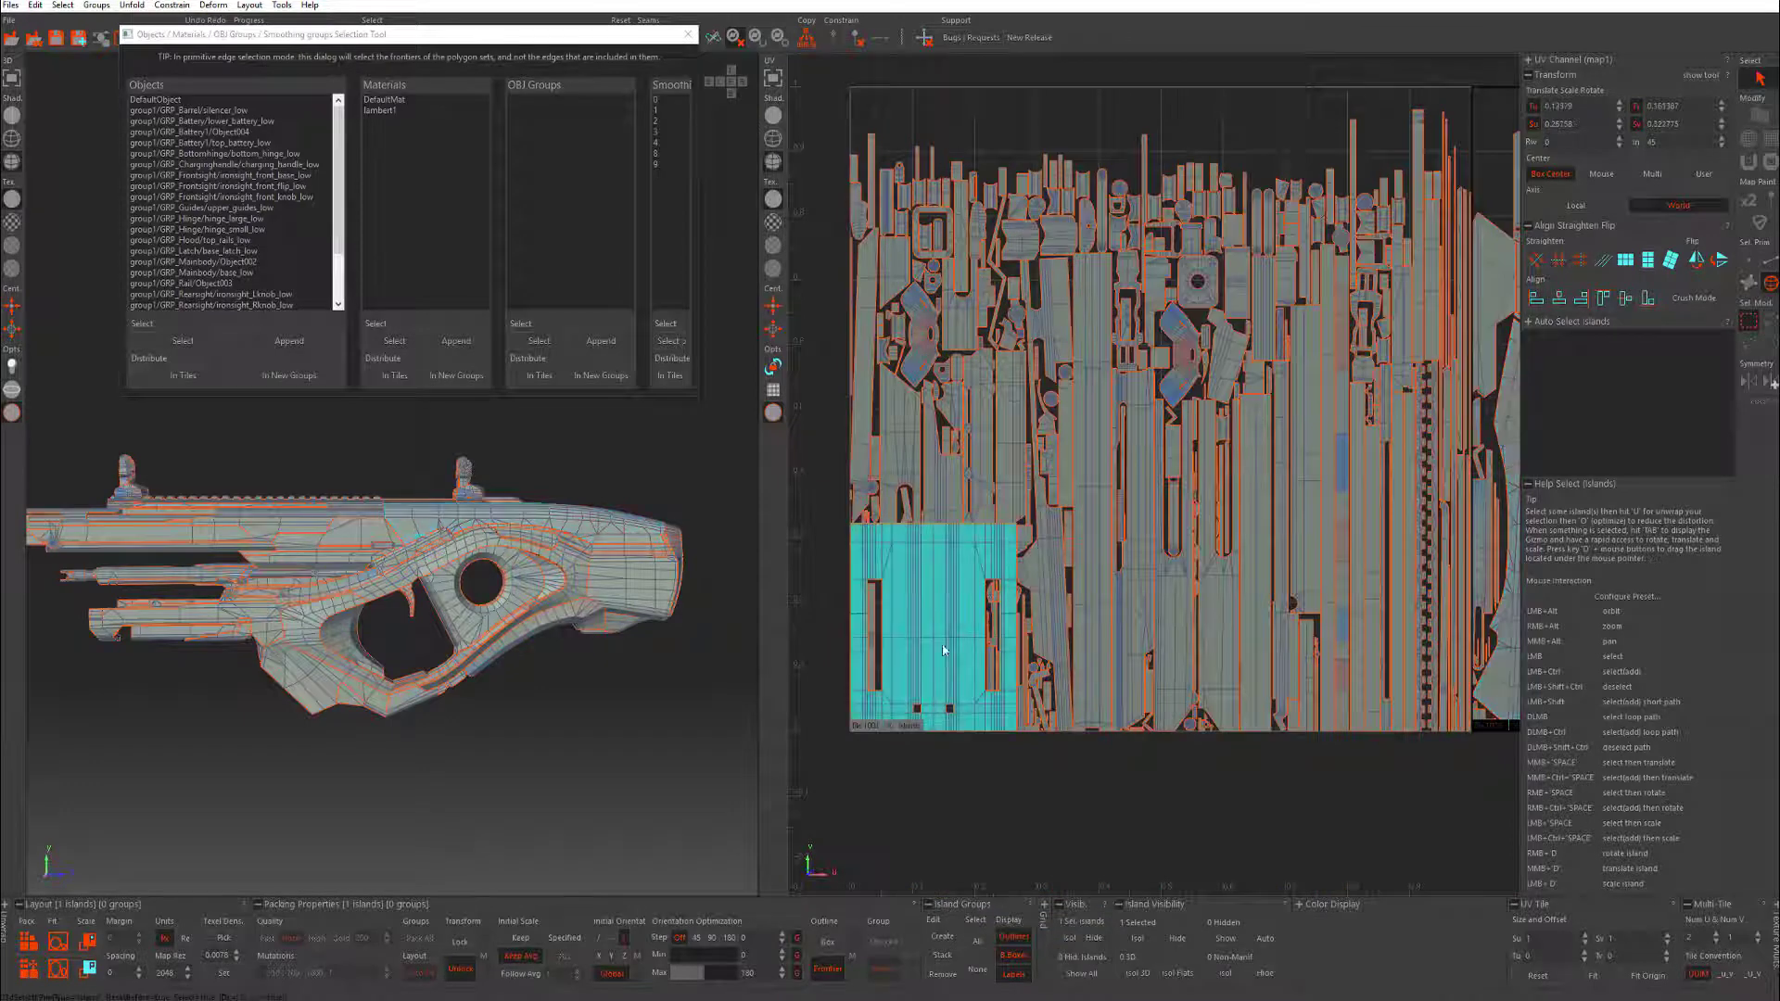
{"action": "left_click", "coordinate": [229, 934]}
- Clear the selection and examine the packed layouts of UV tiles 1001 and 1002 side by side
{"action": "right_click_drag", "start_coordinate": [1157, 639], "coordinate": [1132, 540], "text": "alt"}
{"action": "middle_click_drag", "start_coordinate": [1205, 503], "coordinate": [1035, 509], "text": "alt"}
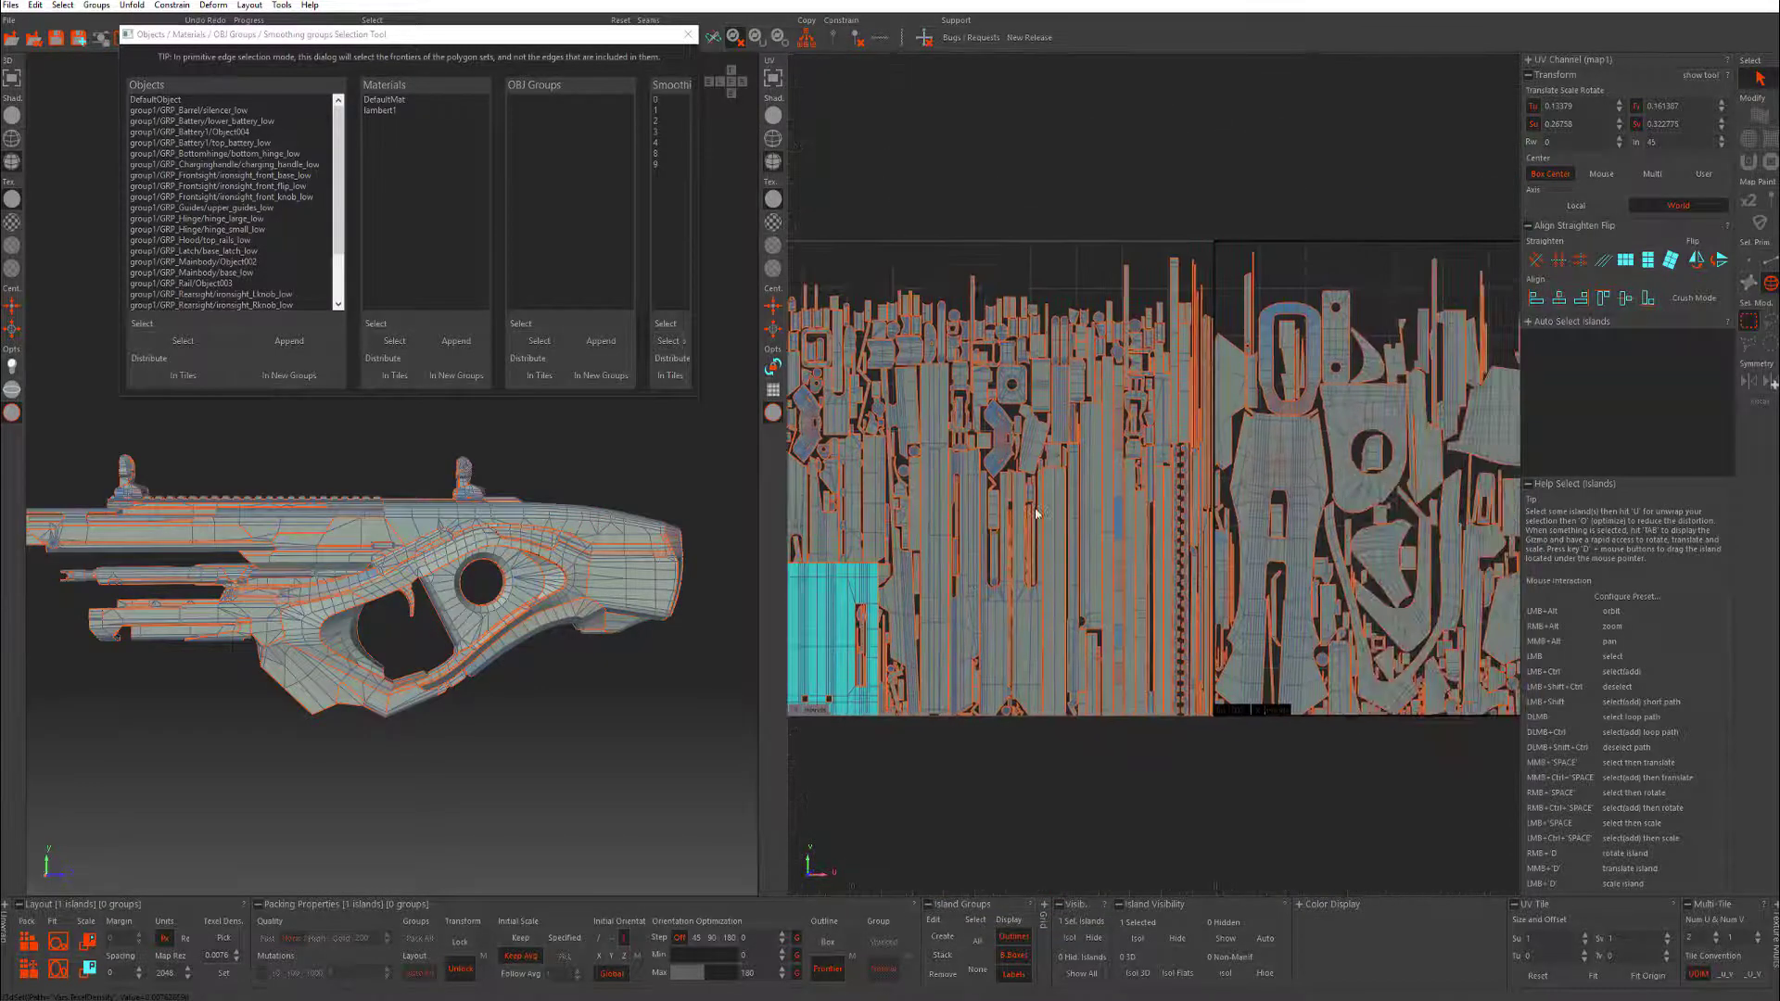
{"action": "scroll", "coordinate": [1035, 508], "scroll_direction": "down", "scroll_amount": 1}
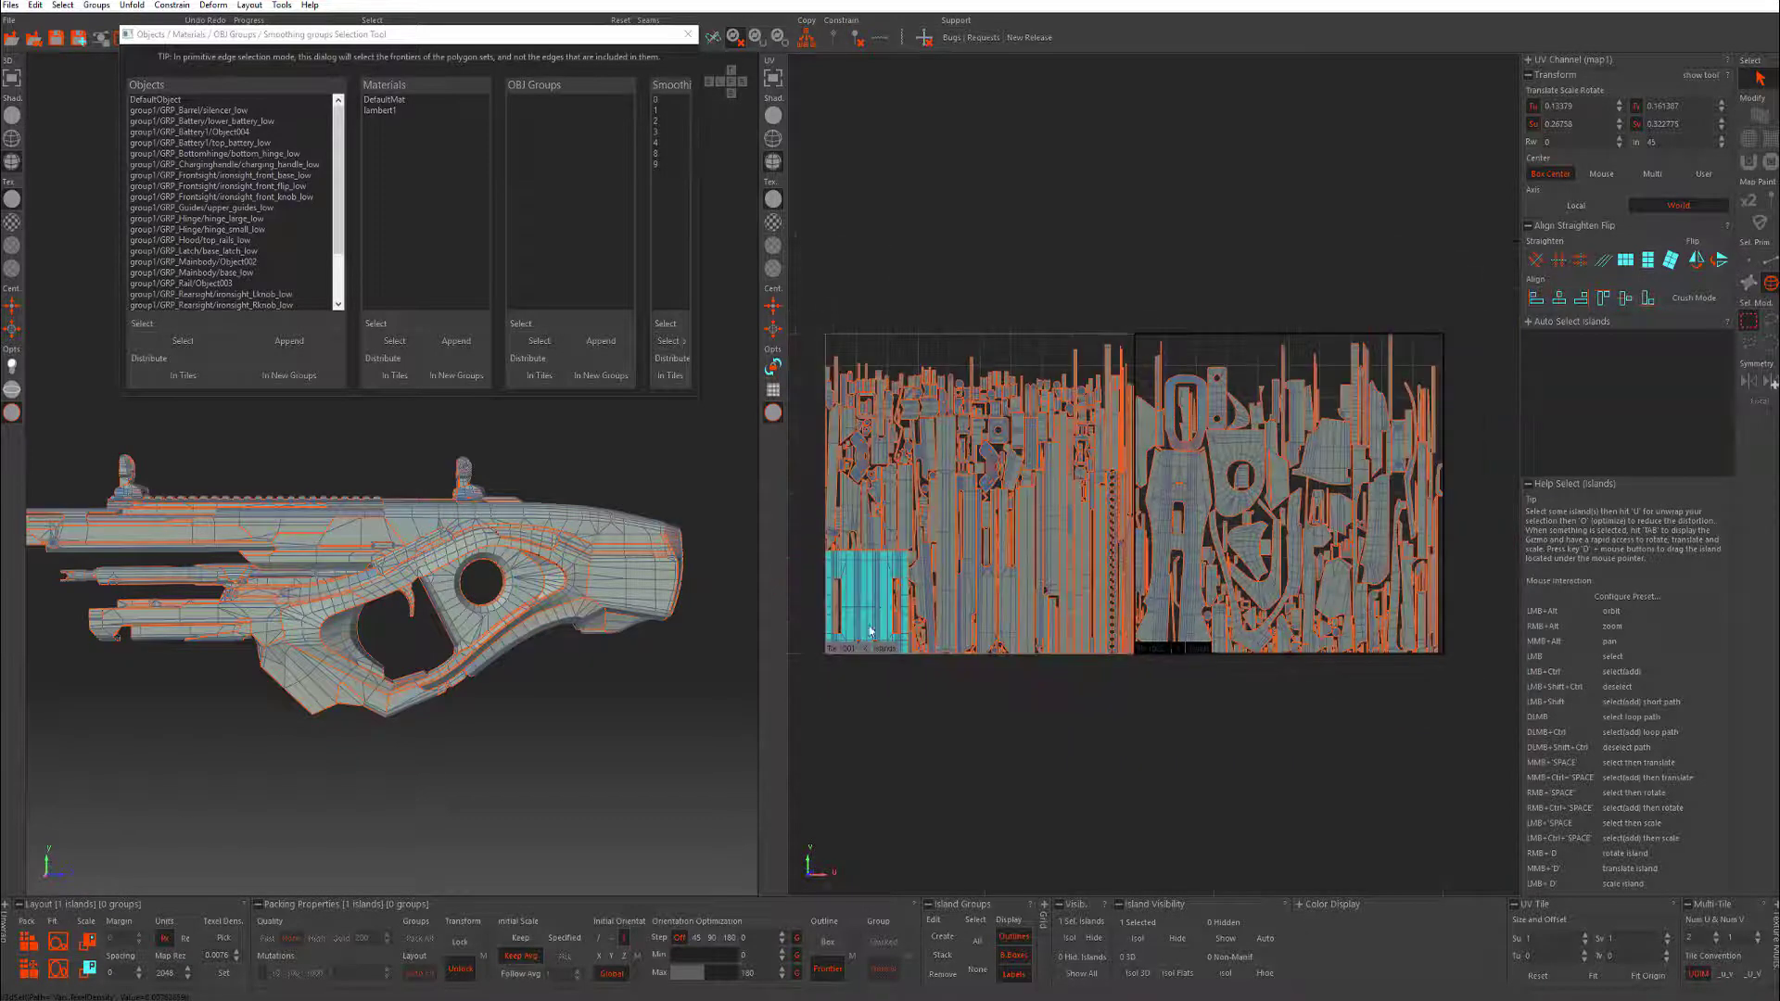
{"action": "middle_click_drag", "start_coordinate": [1044, 679], "coordinate": [1117, 690], "text": "alt"}
{"action": "left_click", "coordinate": [1117, 690]}
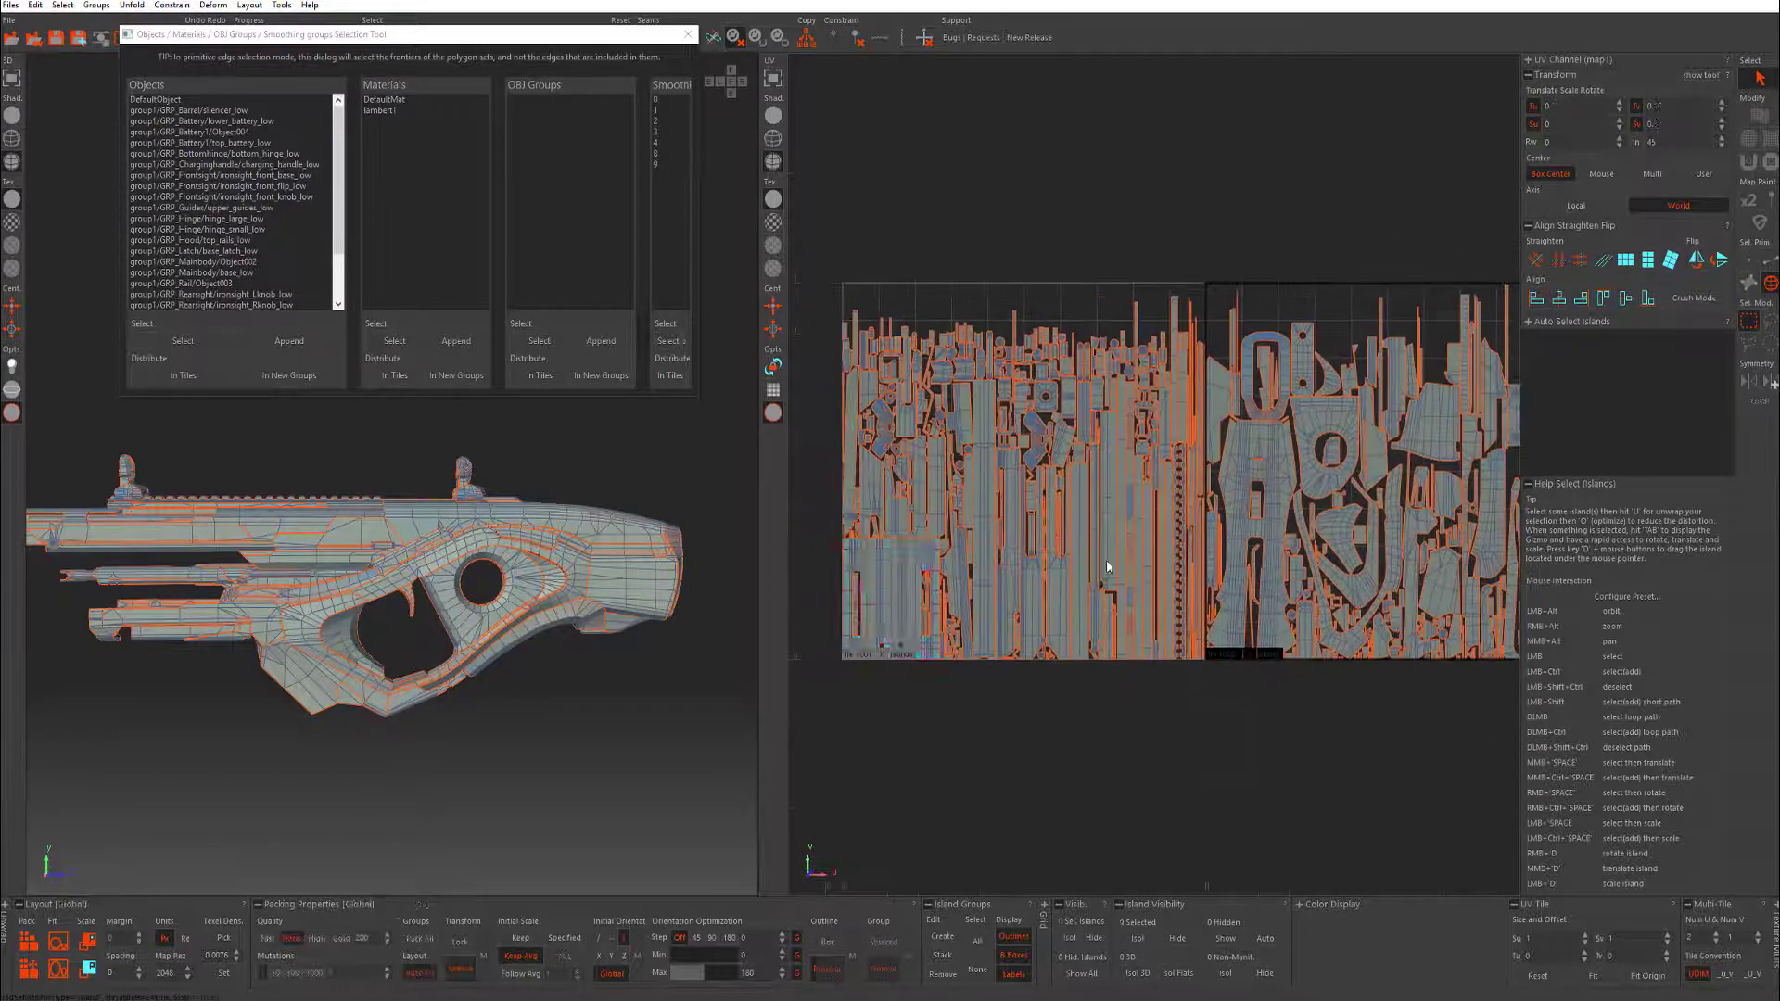
{"action": "right_click_drag", "start_coordinate": [1080, 567], "coordinate": [1072, 475], "text": "alt"}
{"action": "right_click_drag", "start_coordinate": [1036, 397], "coordinate": [1053, 459], "text": "alt"}
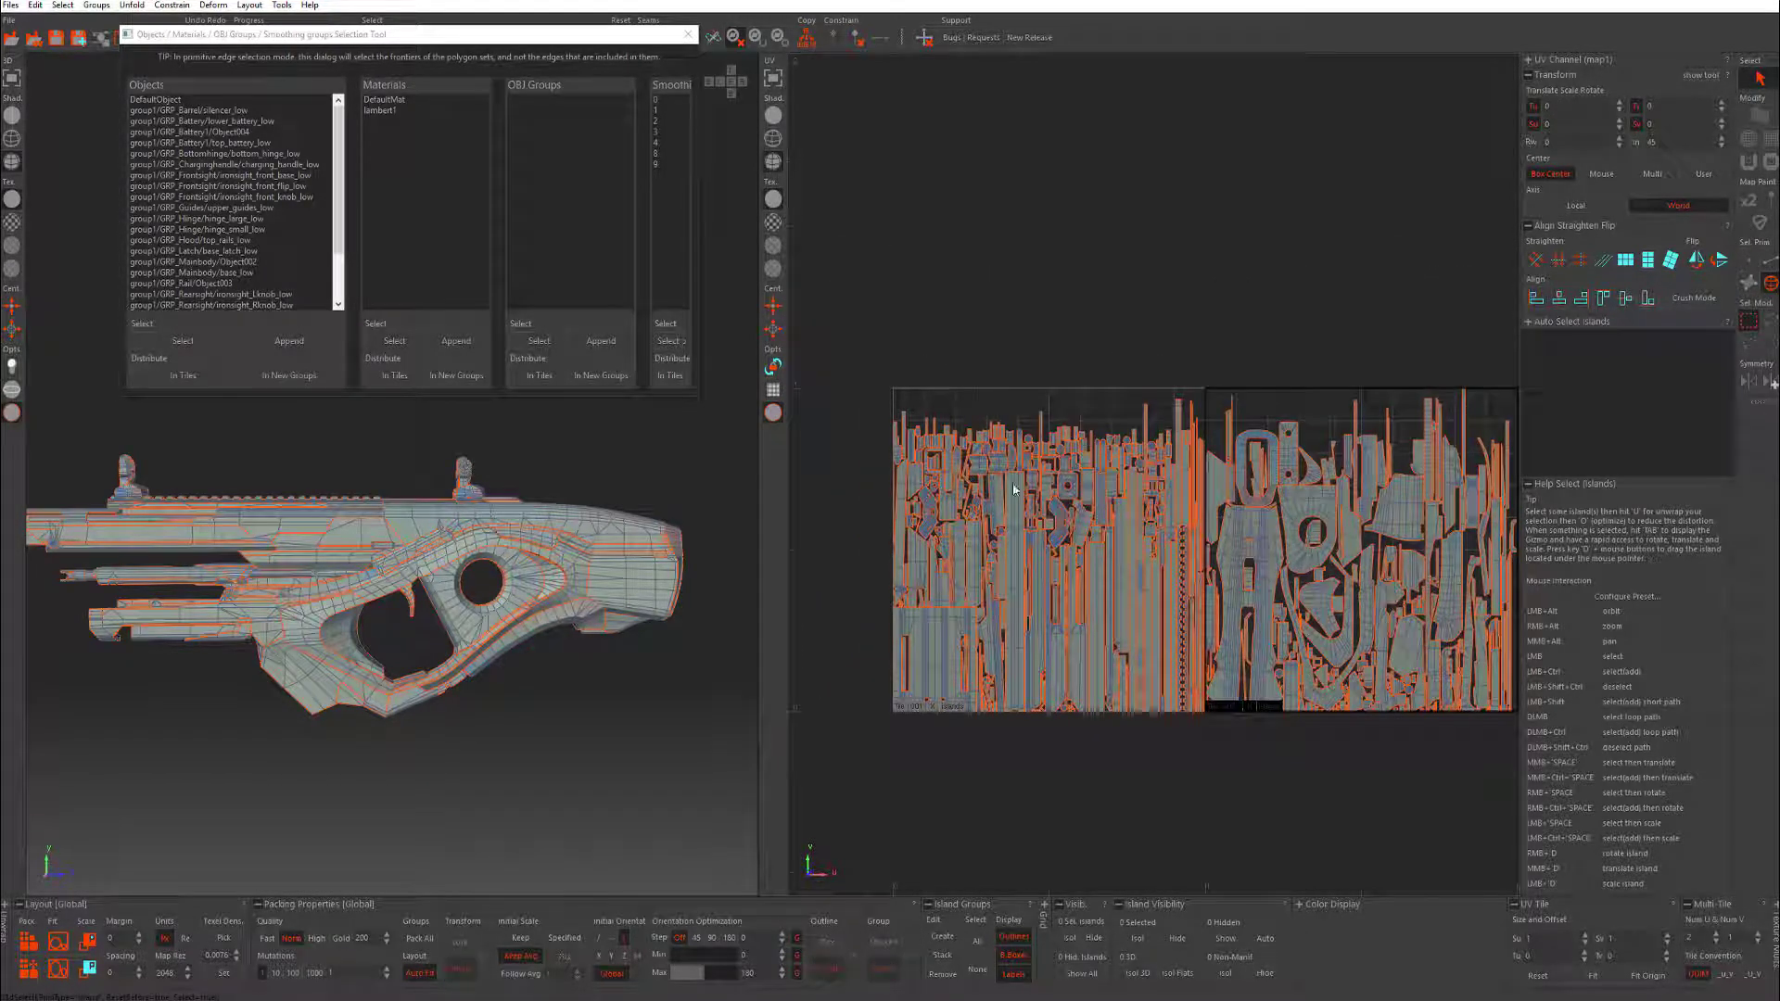
{"action": "middle_click_drag", "start_coordinate": [1373, 483], "coordinate": [1062, 459], "text": "alt"}
{"action": "scroll", "coordinate": [1084, 428], "scroll_direction": "up", "scroll_amount": 1}
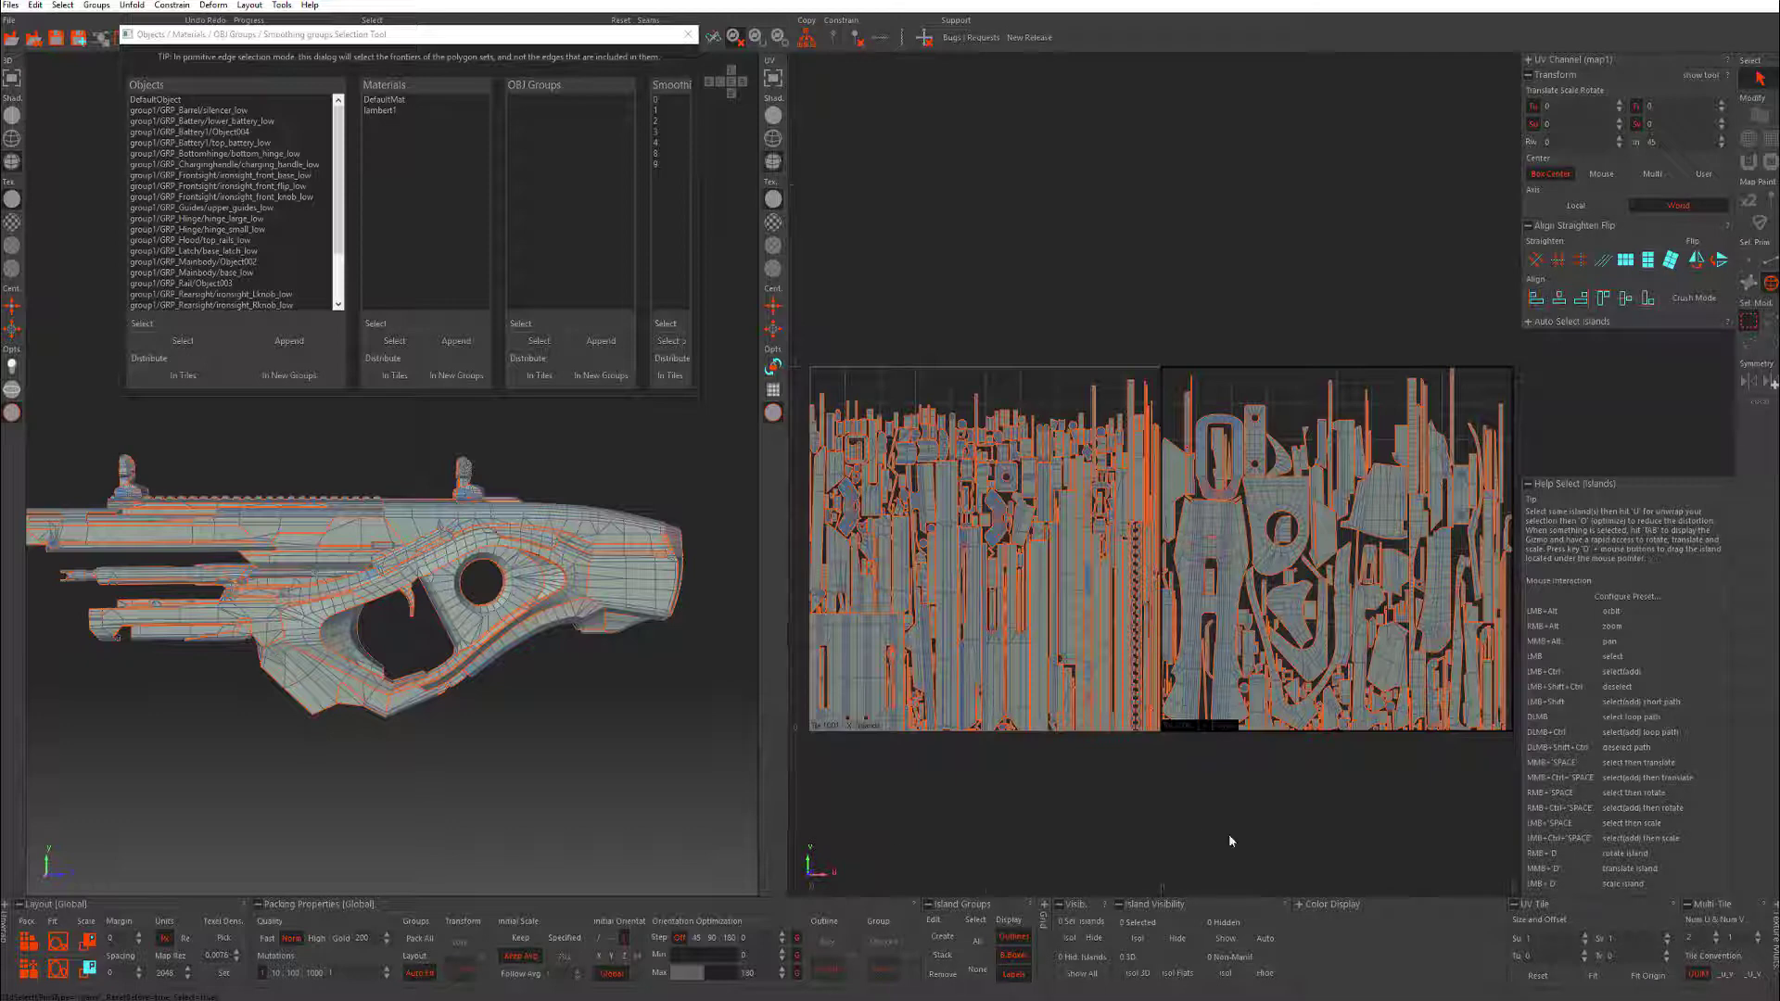
- Set the multi-tile grid to 2 tiles in U and 2 tiles in V
{"action": "left_click", "coordinate": [1717, 934]}
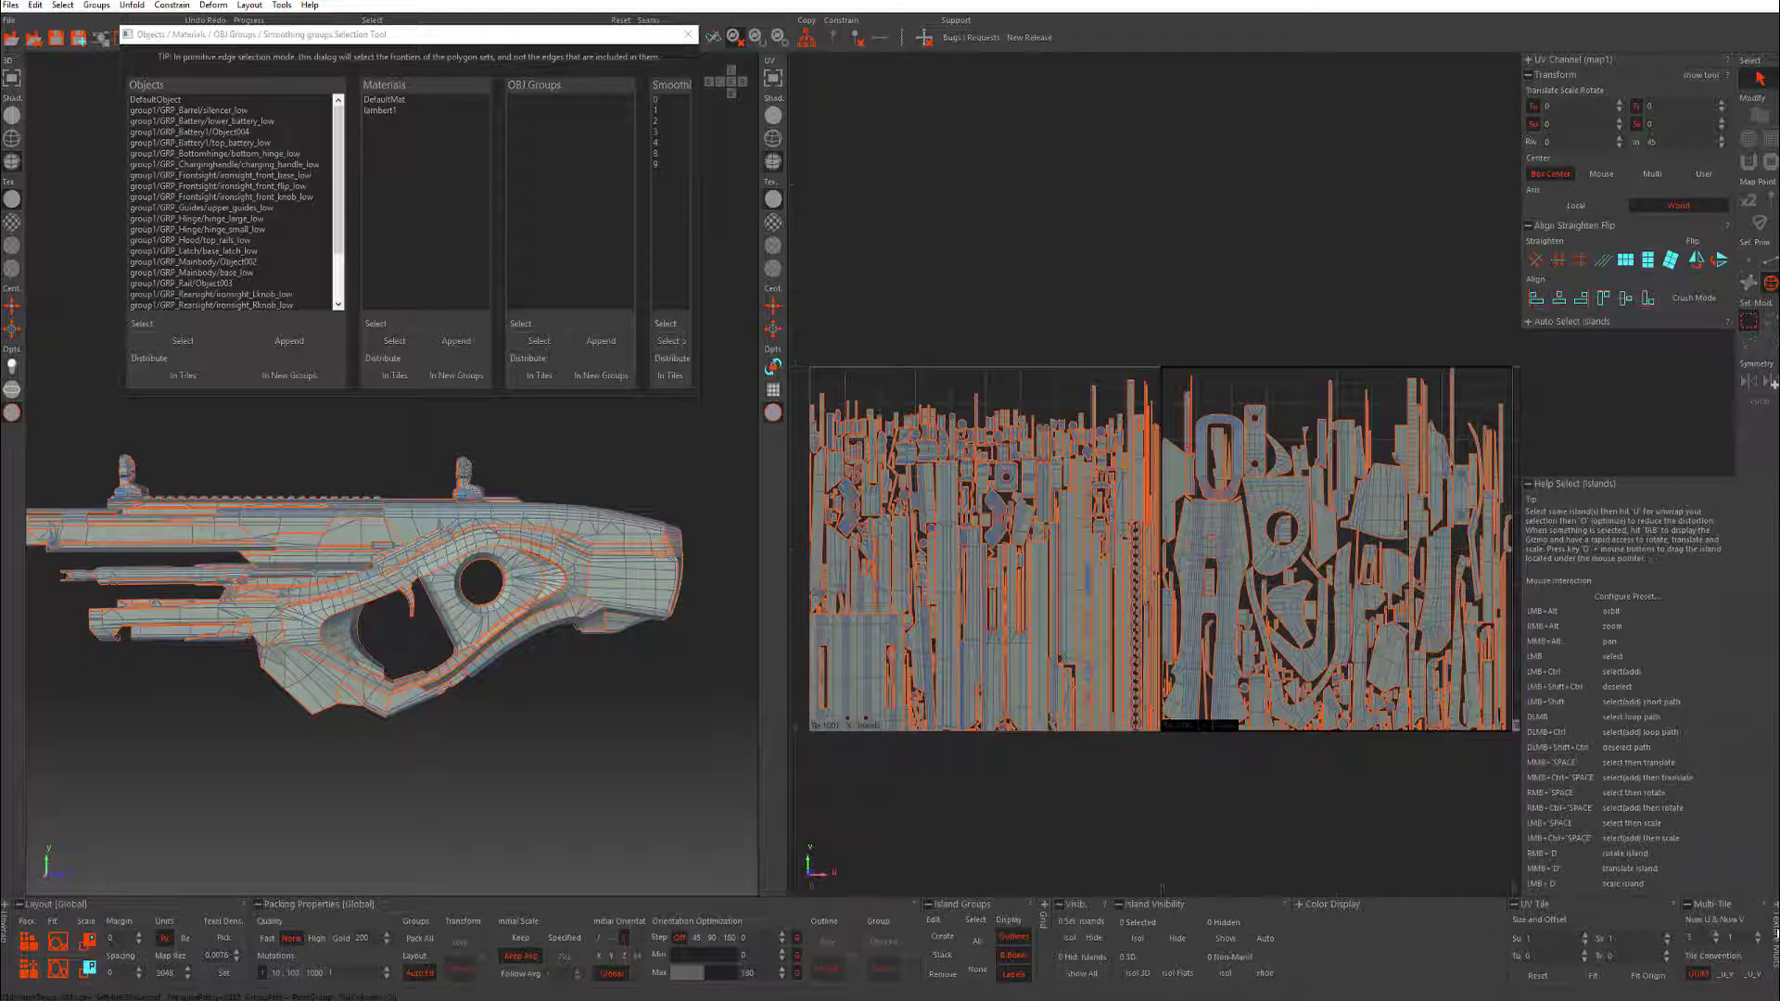
{"action": "left_click", "coordinate": [1757, 933]}
{"action": "left_click", "coordinate": [1716, 943]}
{"action": "scroll", "coordinate": [1332, 708], "scroll_direction": "down", "scroll_amount": 4}
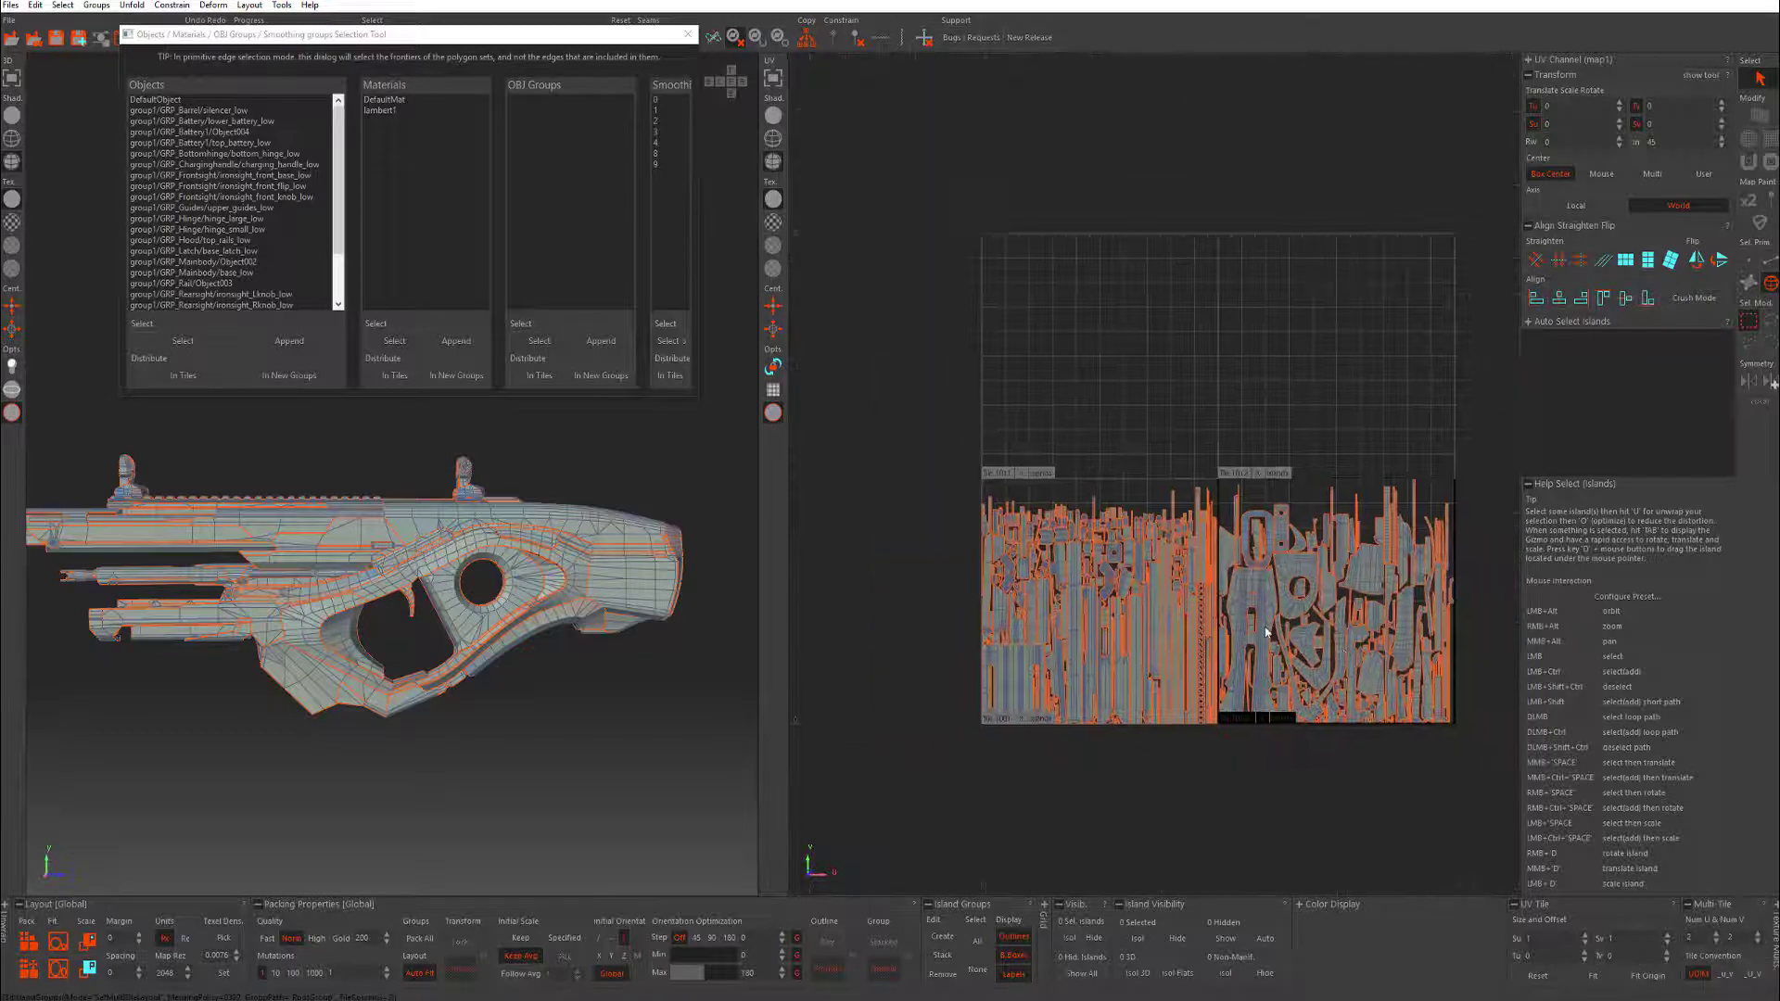
{"action": "scroll", "coordinate": [1070, 686], "scroll_direction": "up", "scroll_amount": 3}
{"action": "middle_click_drag", "start_coordinate": [1217, 718], "coordinate": [1144, 689], "text": "alt"}
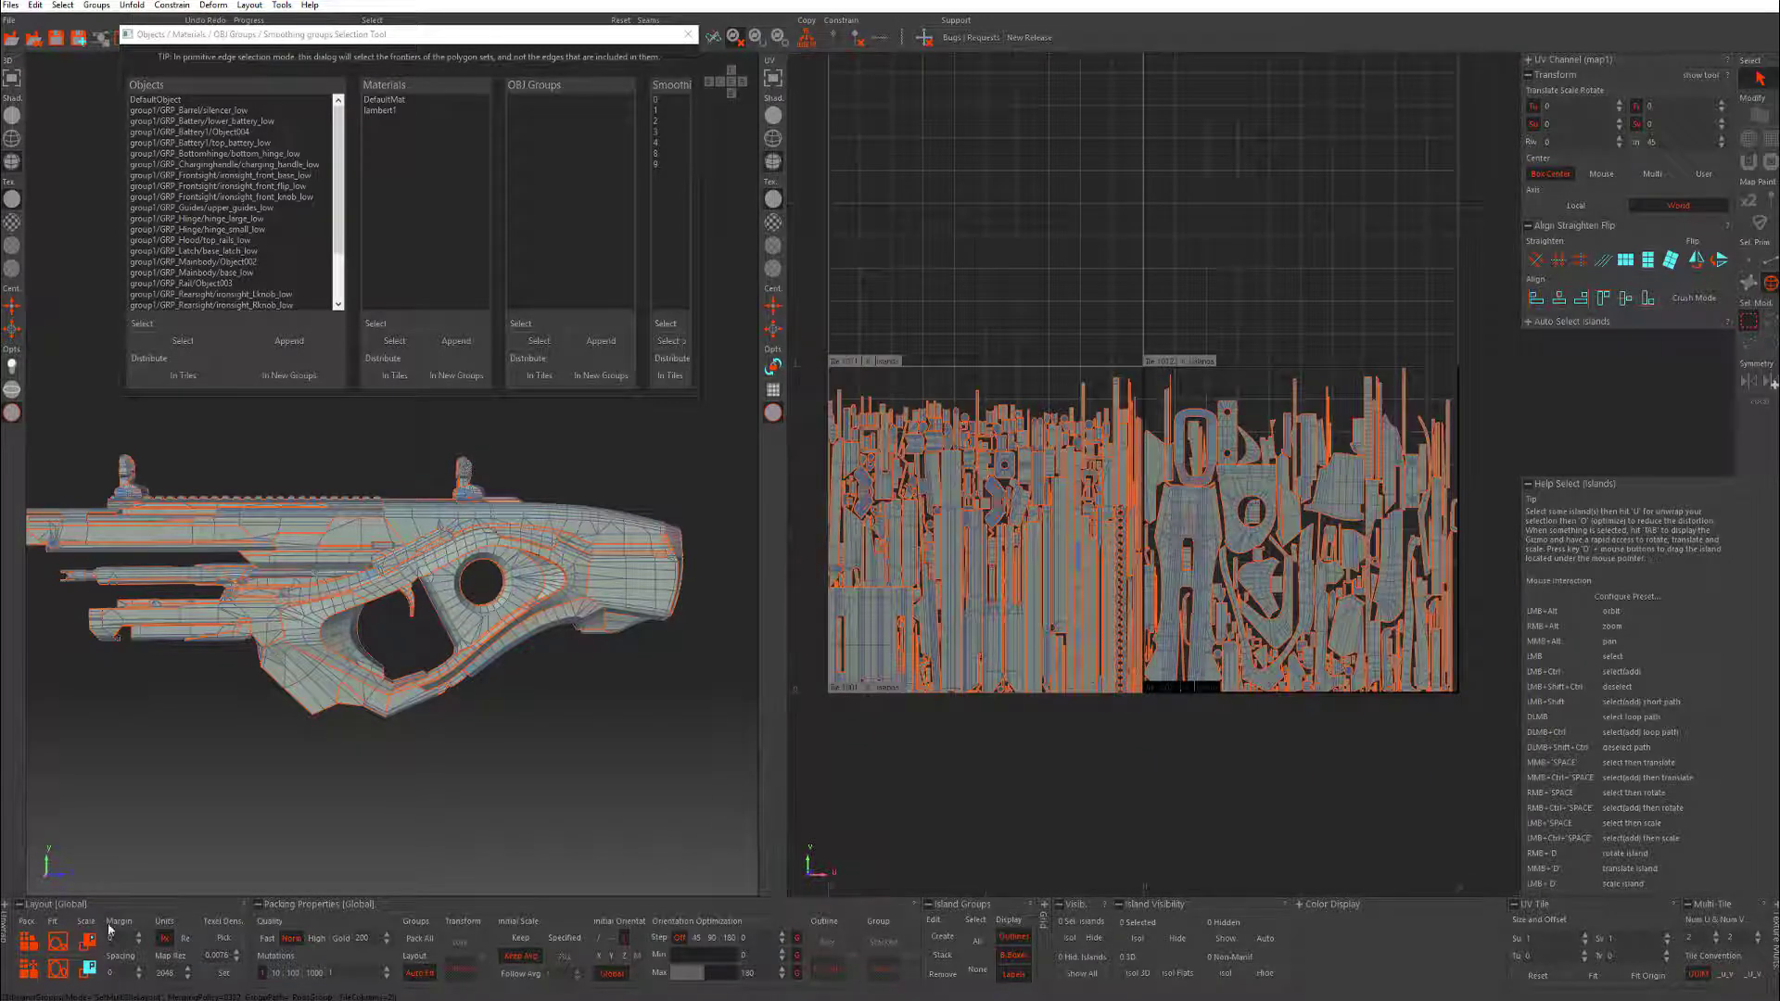
- Pack all unlocked islands over the four tiles of the 2 by 2 grid and check their distribution
{"action": "left_click", "coordinate": [27, 941]}
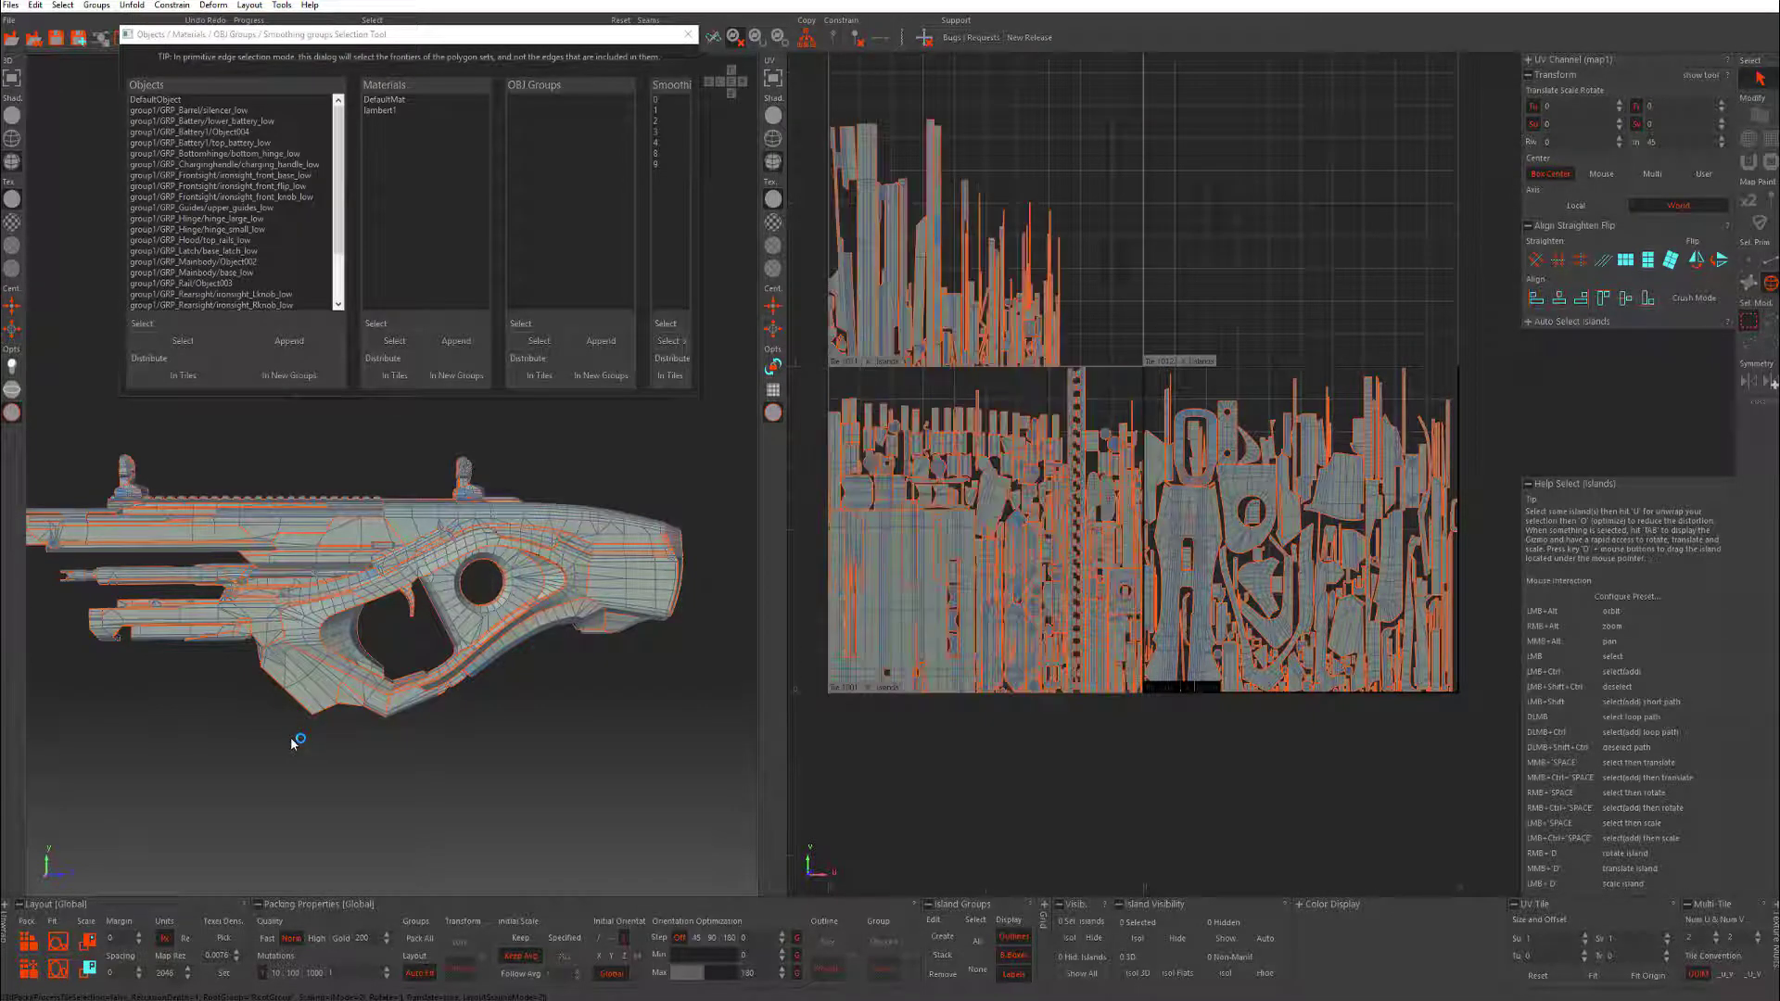
{"action": "middle_click_drag", "start_coordinate": [1017, 491], "coordinate": [1017, 647], "text": "alt"}
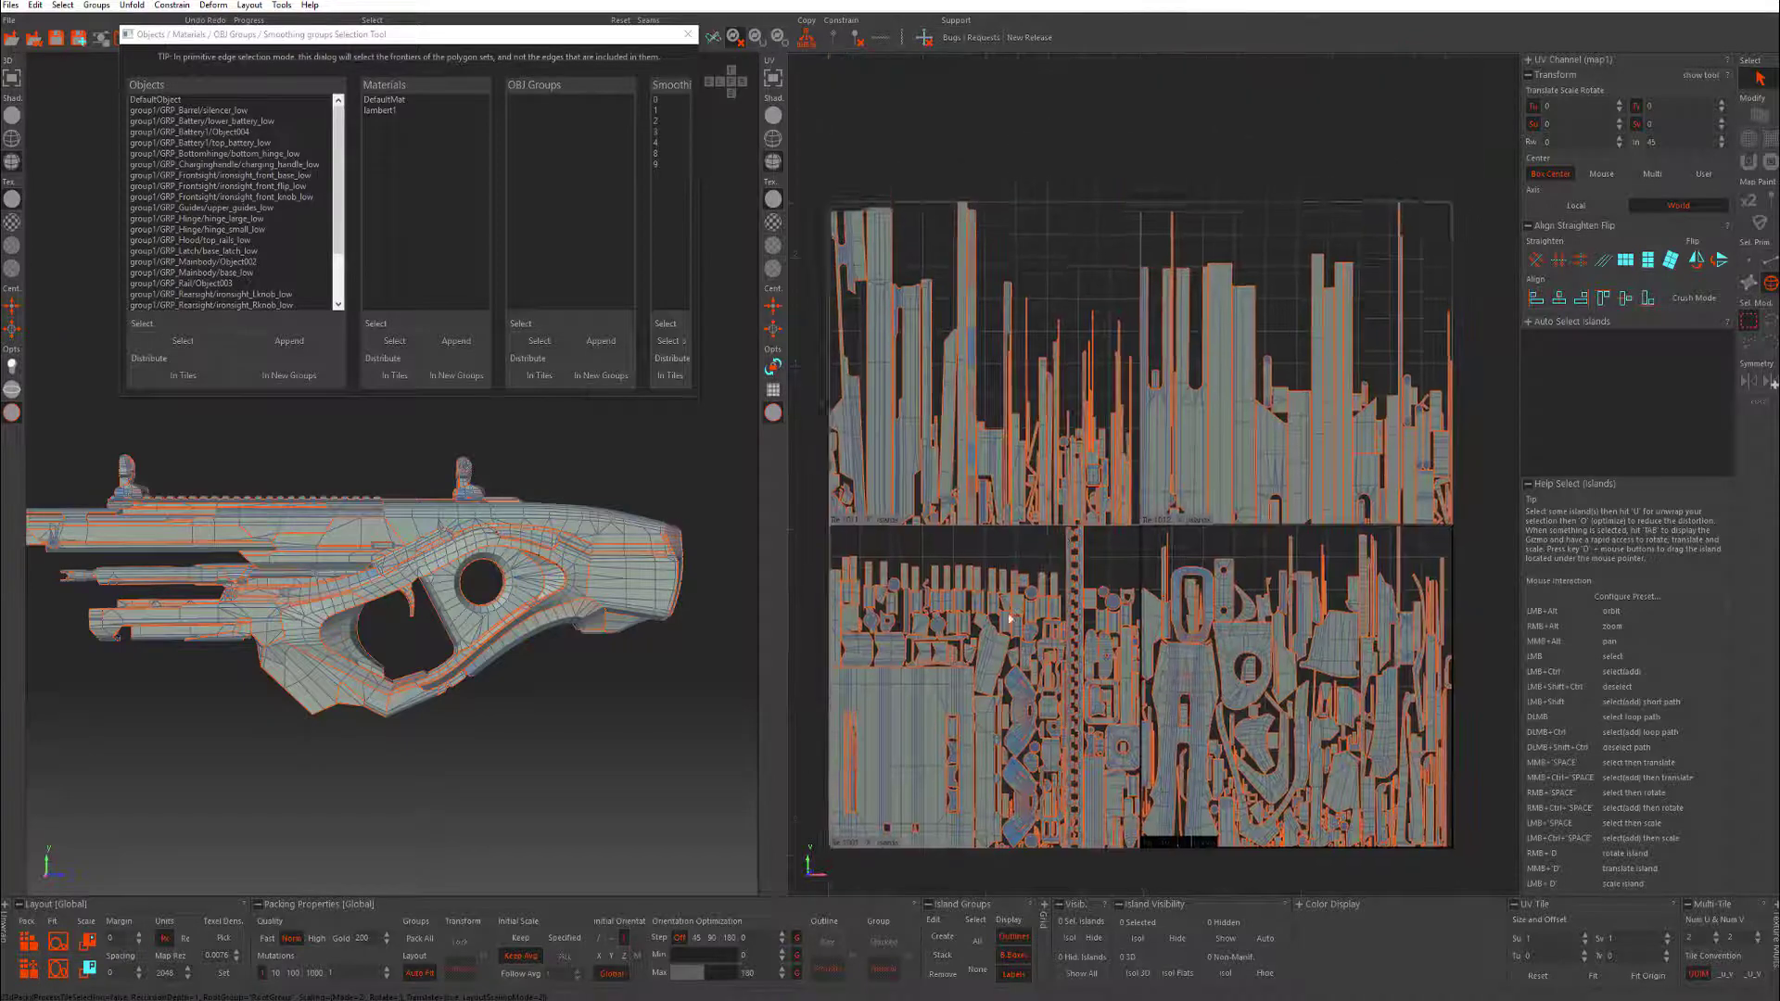
{"action": "right_click_drag", "start_coordinate": [1017, 647], "coordinate": [934, 648], "text": "alt"}
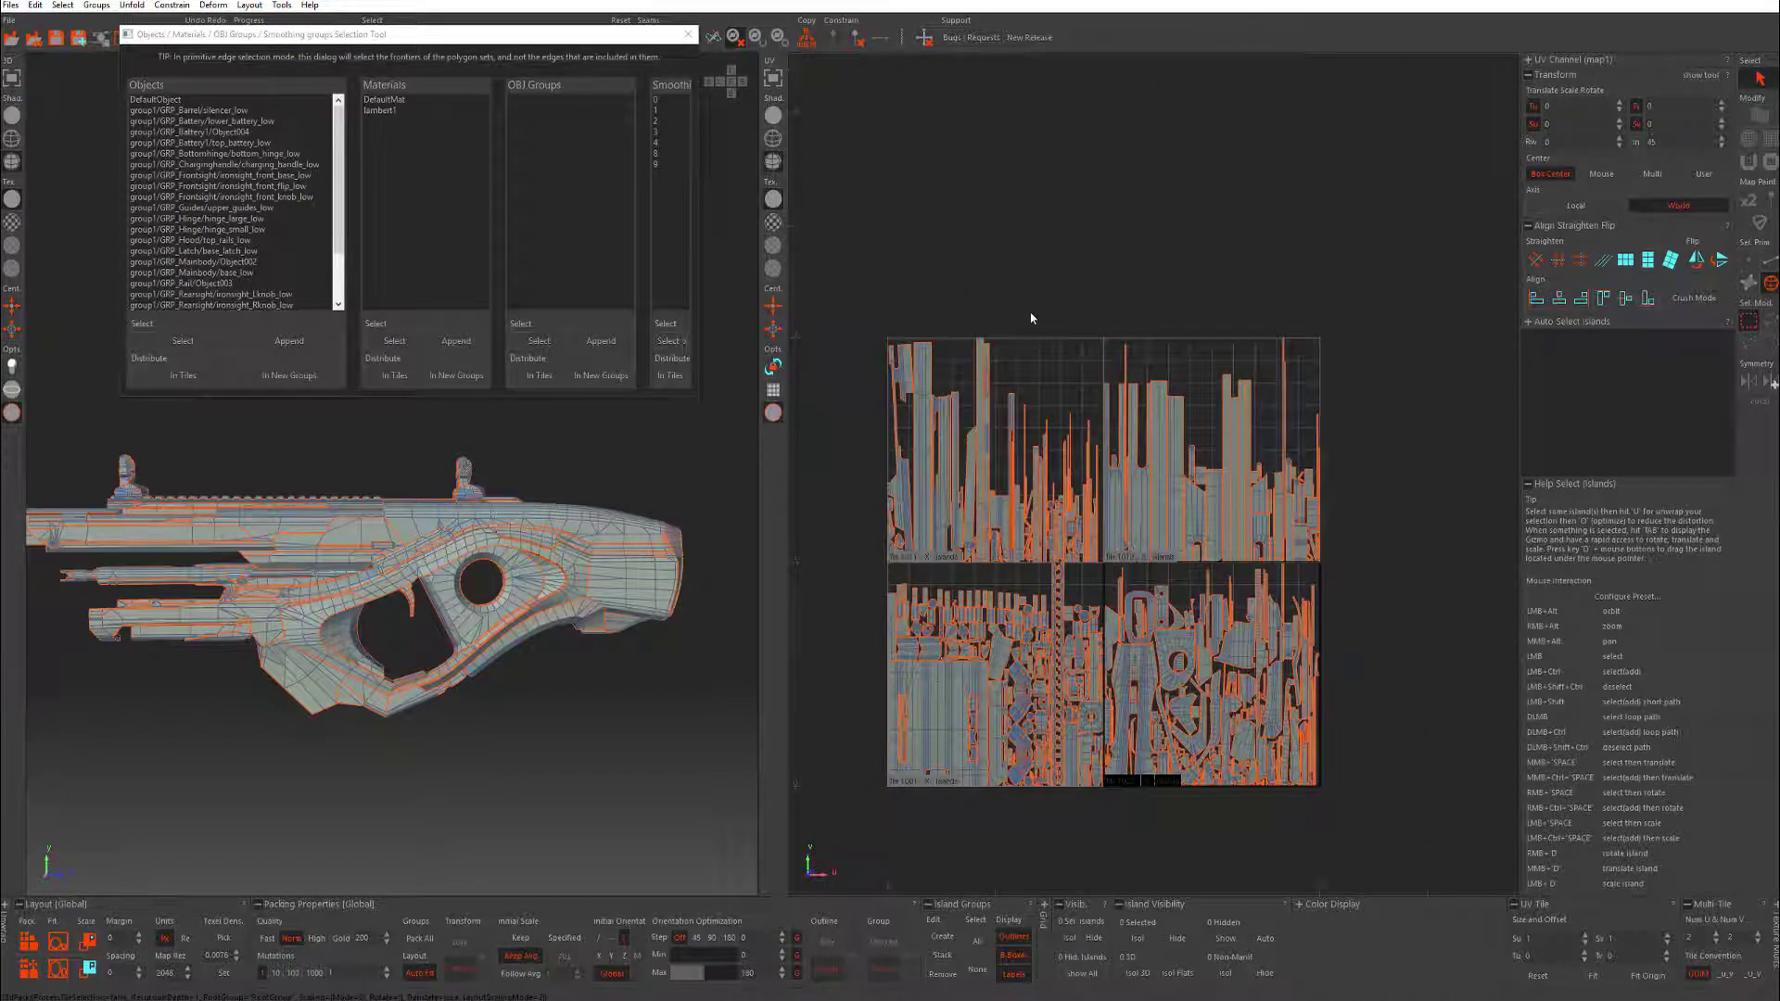
{"action": "scroll", "coordinate": [1191, 367], "scroll_direction": "up", "scroll_amount": 5}
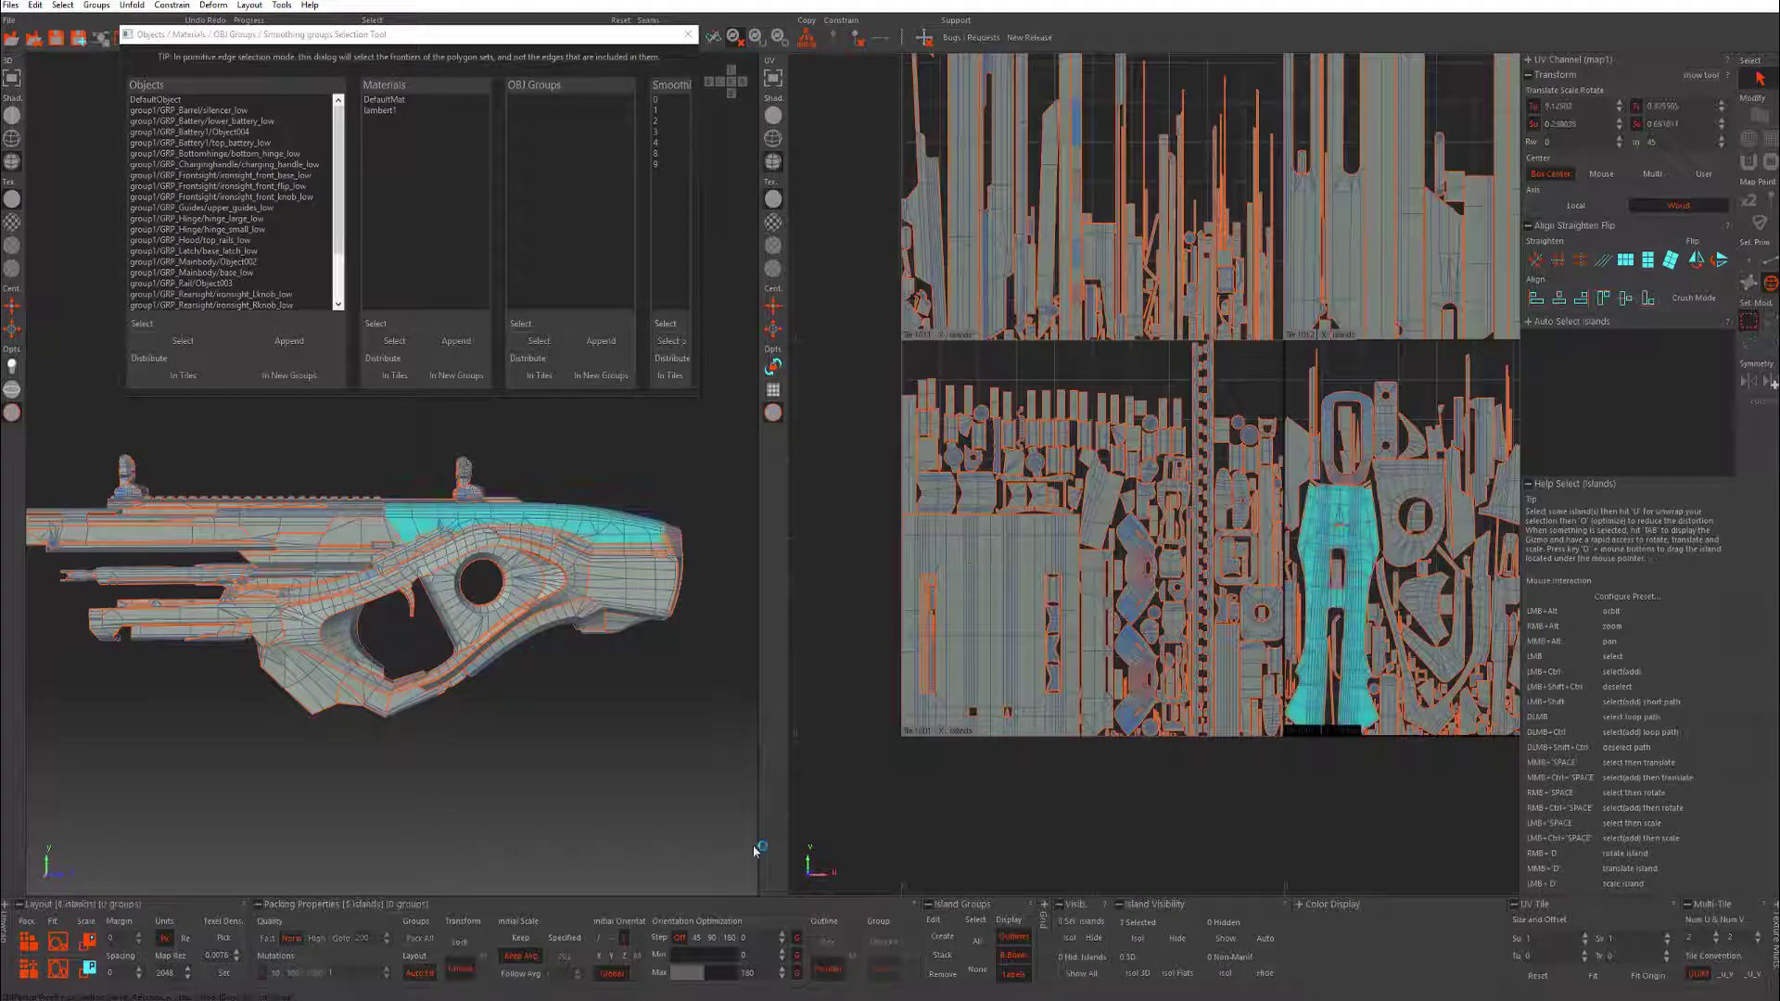
- Pick the texel density of the large stock island in tile 1002 and of the rectangular island in tile 1001, and clear the selection
{"action": "left_click", "coordinate": [1335, 603]}
{"action": "left_click", "coordinate": [223, 938]}
{"action": "left_click", "coordinate": [977, 608]}
{"action": "left_click", "coordinate": [223, 938]}
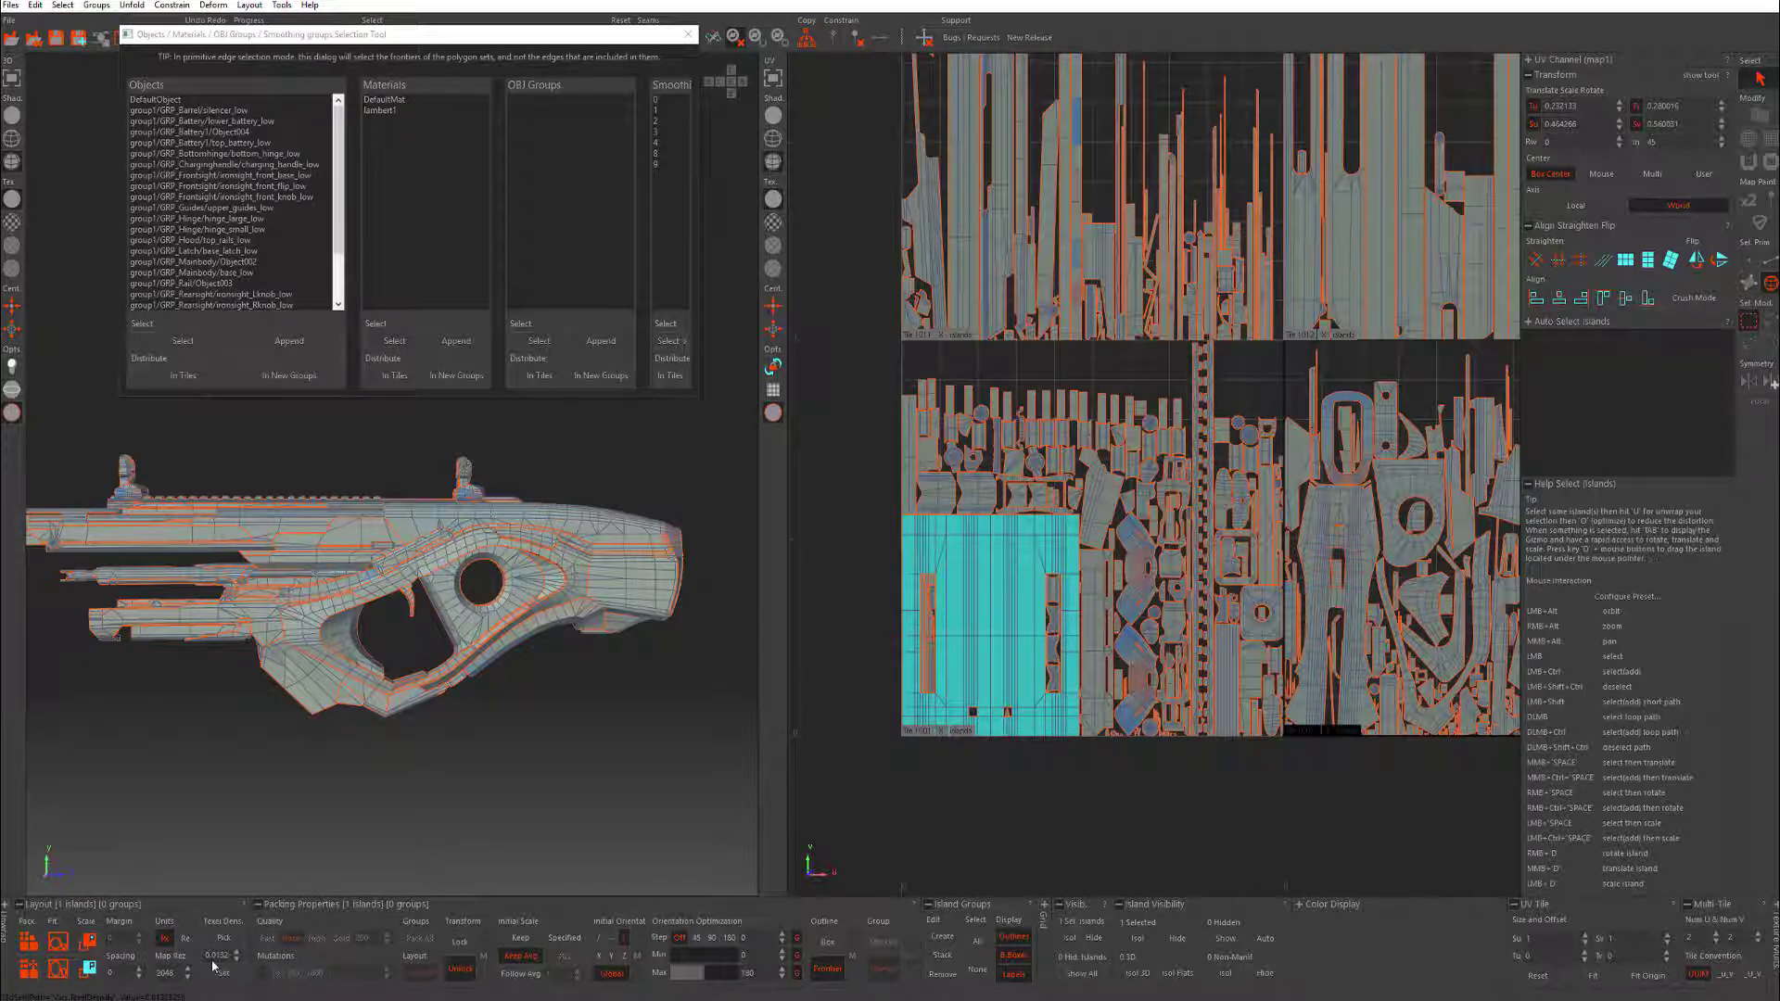
{"action": "left_click", "coordinate": [986, 774]}
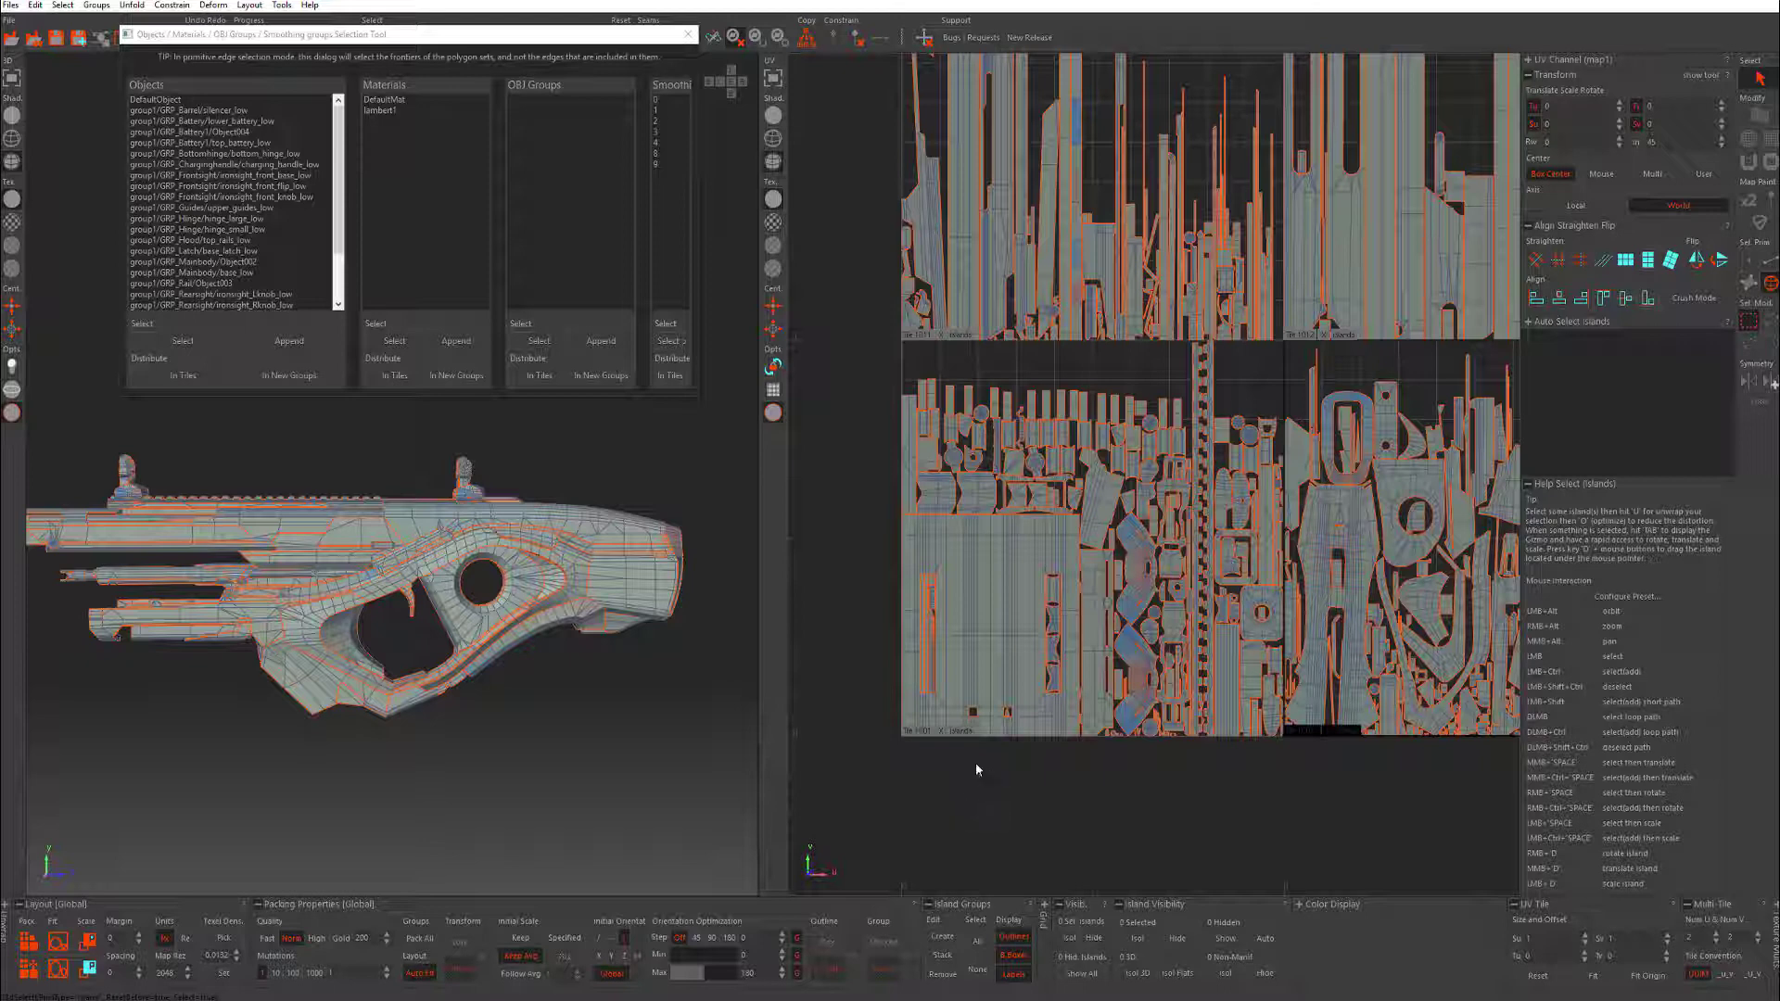
- Use the stock island in tile 1002 for the Specified initial scale, turn off Auto Fit and repack all islands
{"action": "scroll", "coordinate": [960, 666], "scroll_direction": "down", "scroll_amount": 3}
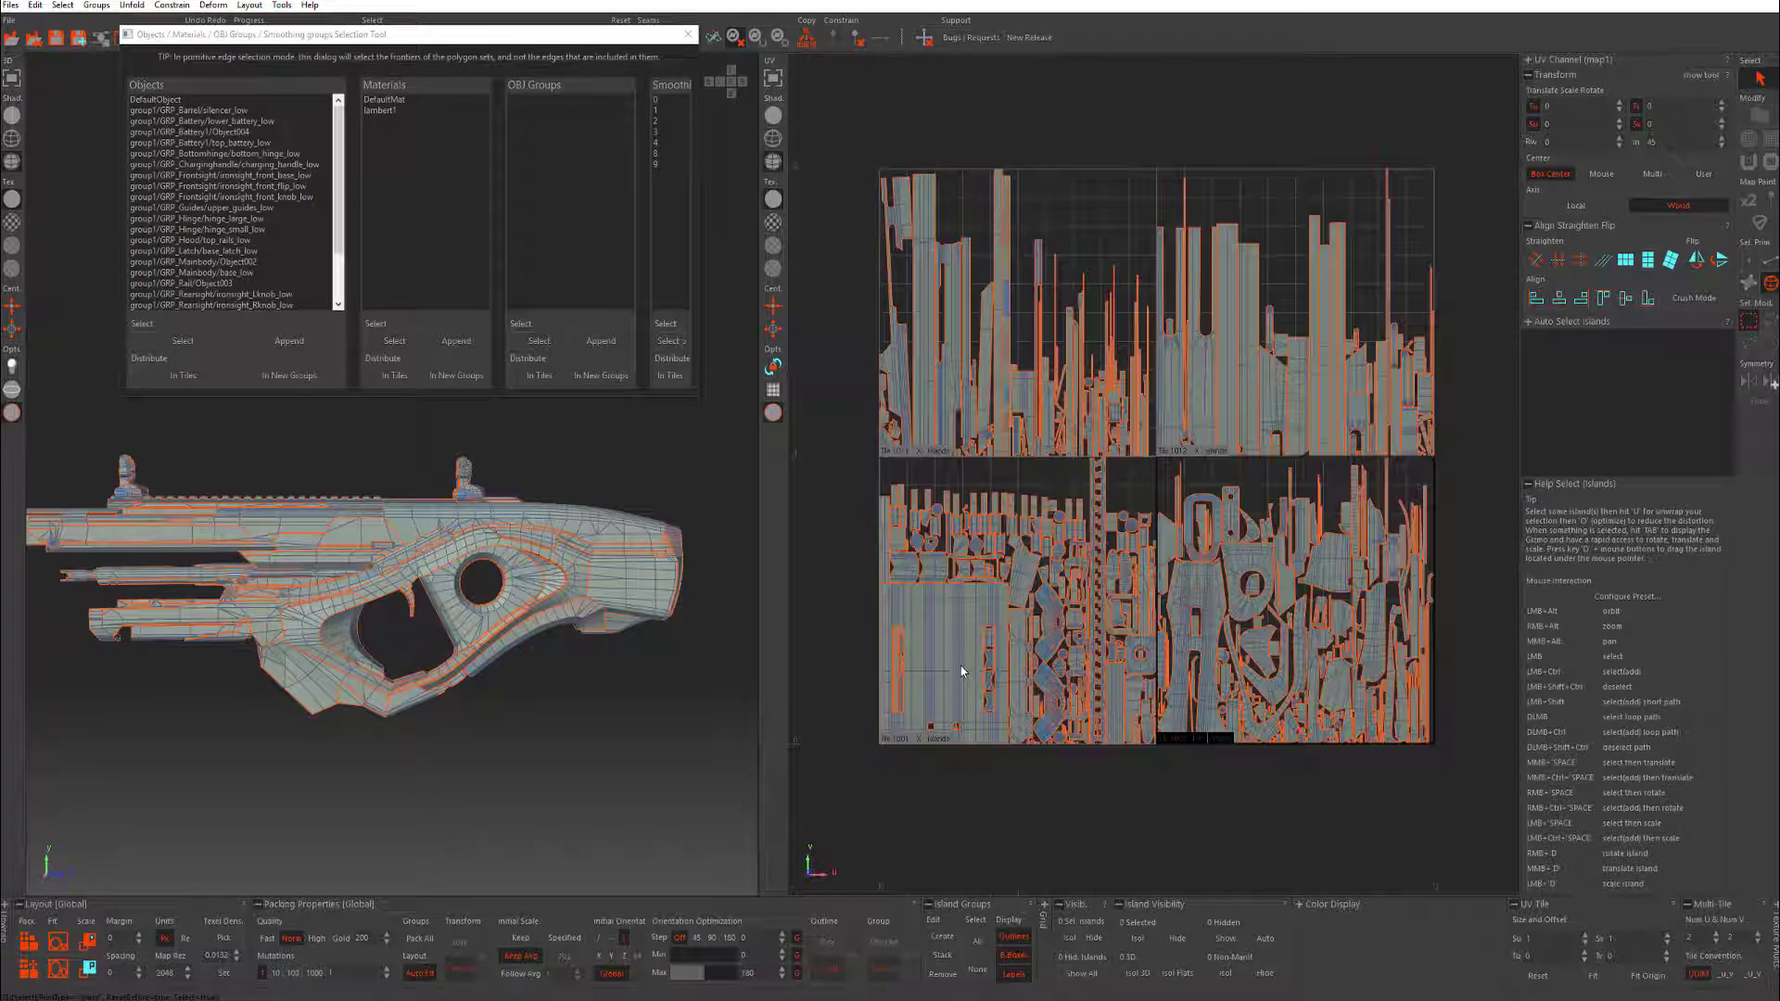
{"action": "scroll", "coordinate": [966, 648], "scroll_direction": "up", "scroll_amount": 2}
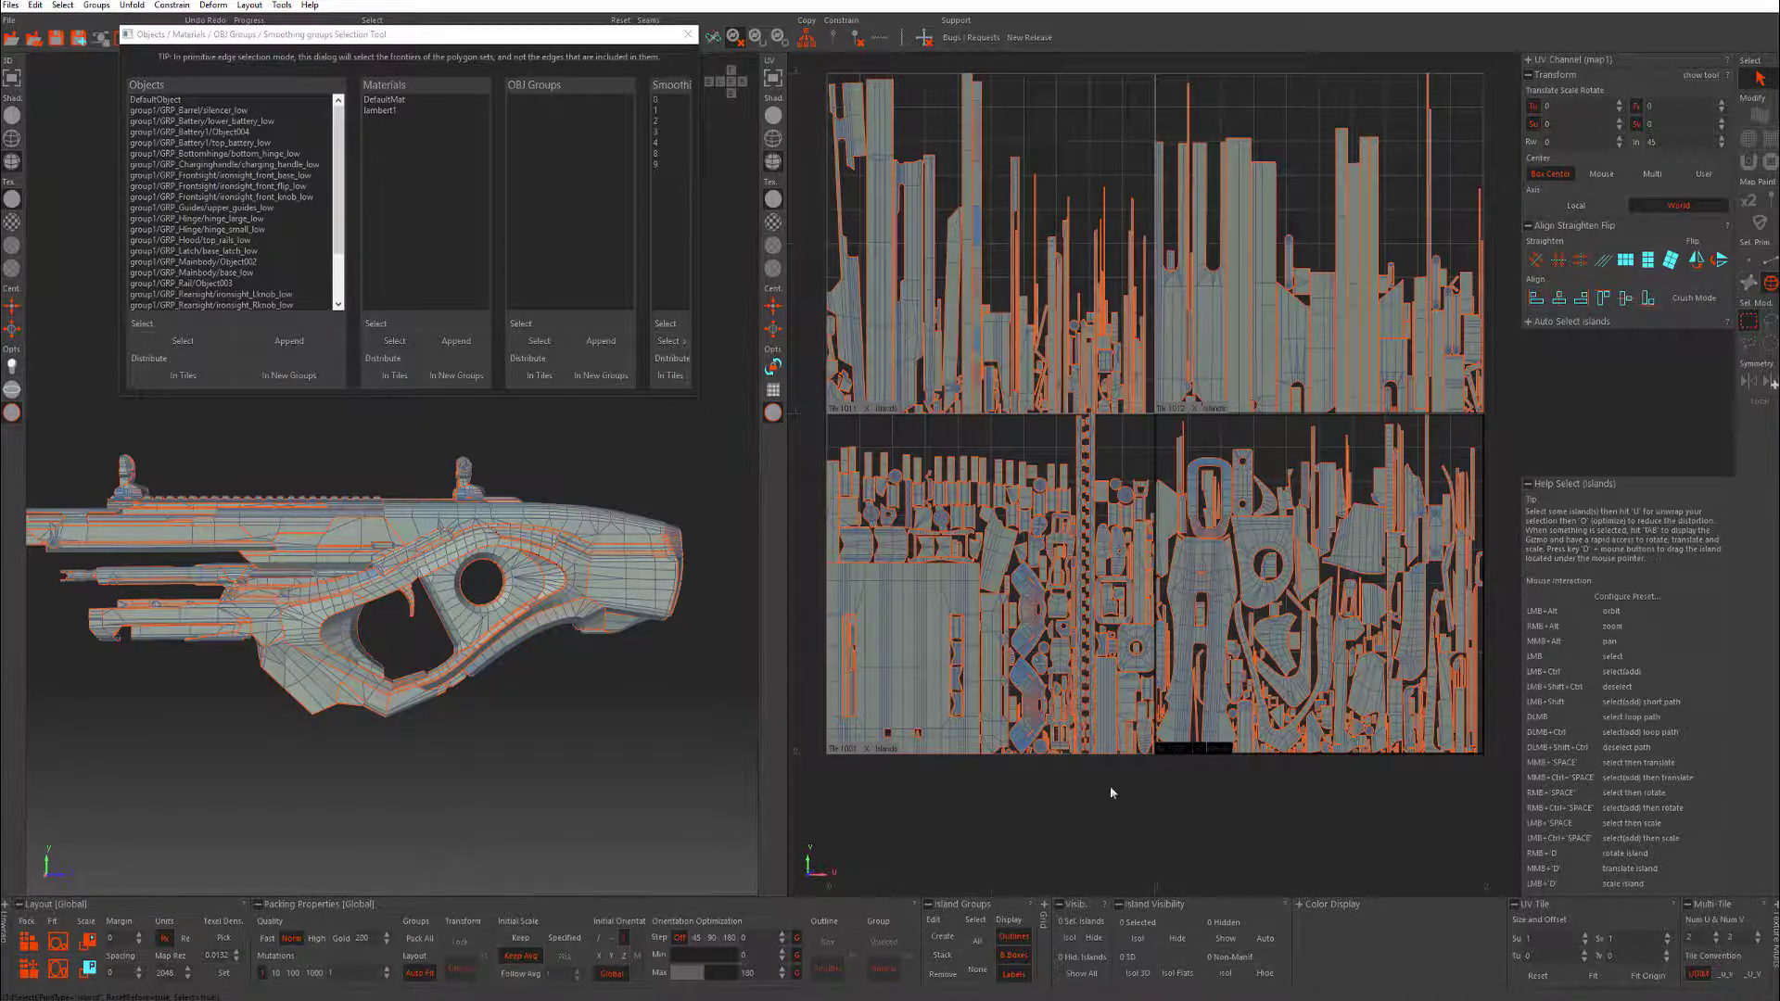
{"action": "left_click", "coordinate": [1215, 591]}
{"action": "scroll", "coordinate": [1214, 592], "scroll_direction": "up", "scroll_amount": 2}
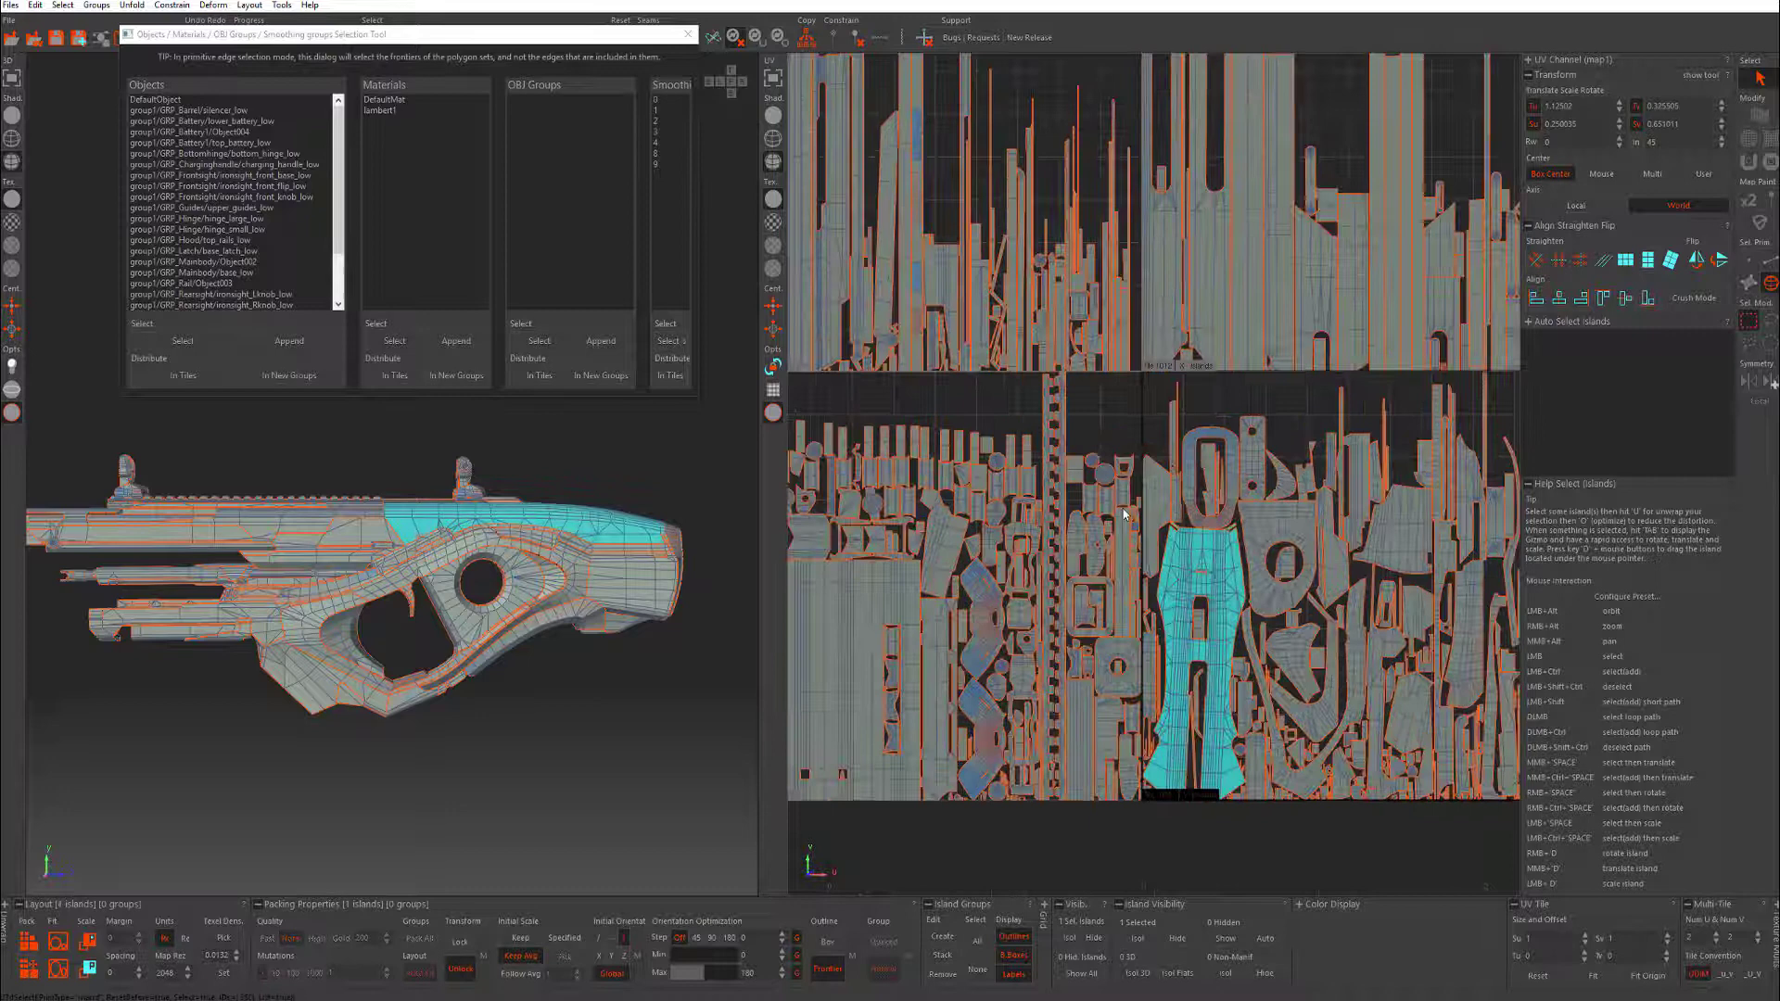
{"action": "left_click", "coordinate": [563, 938]}
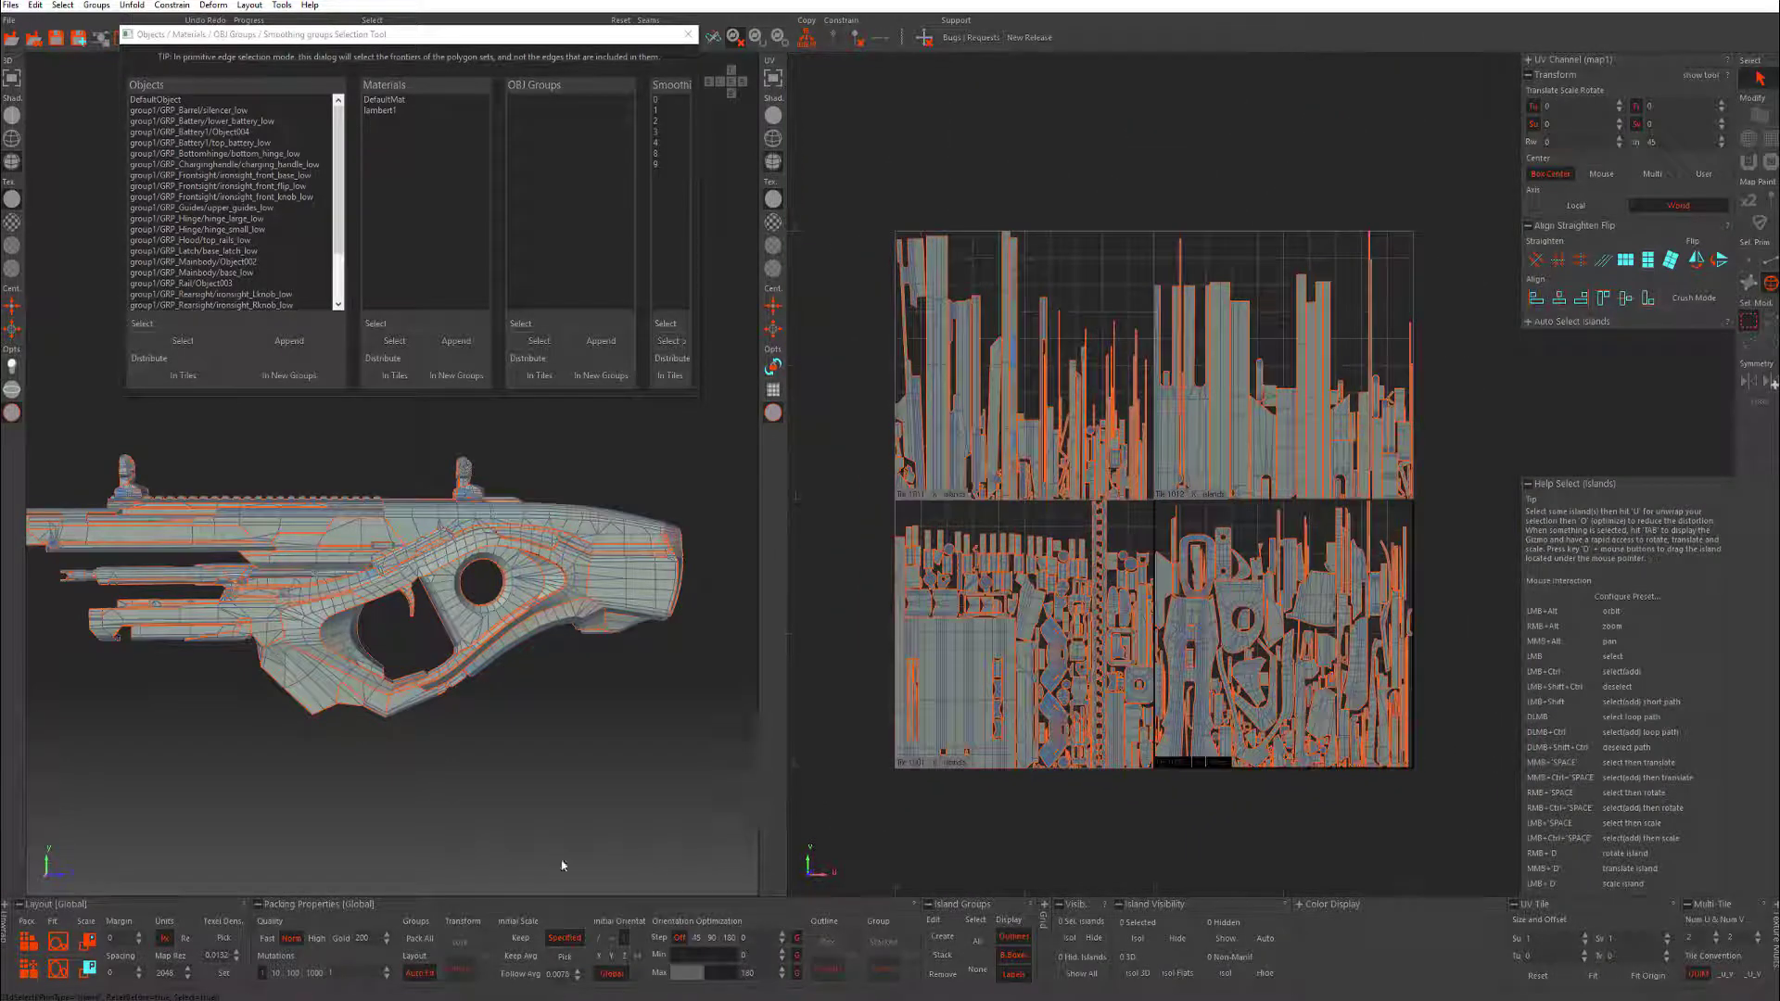
{"action": "left_click", "coordinate": [25, 943]}
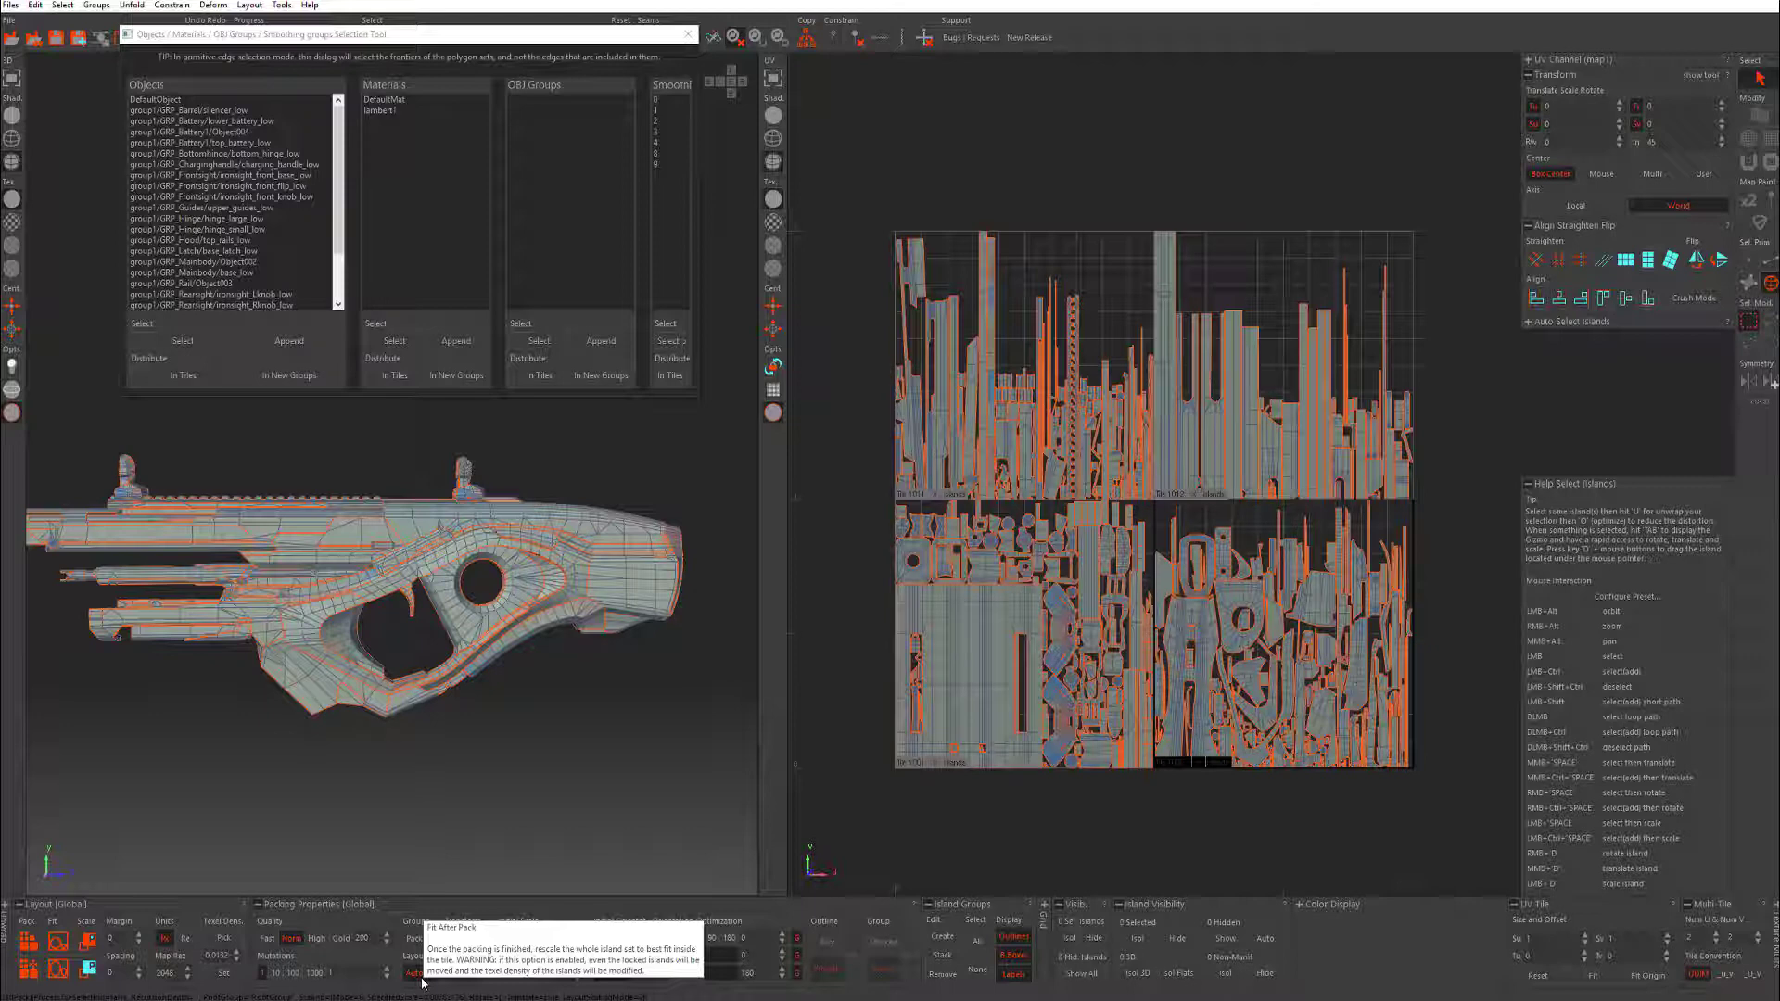
{"action": "left_click", "coordinate": [22, 942]}
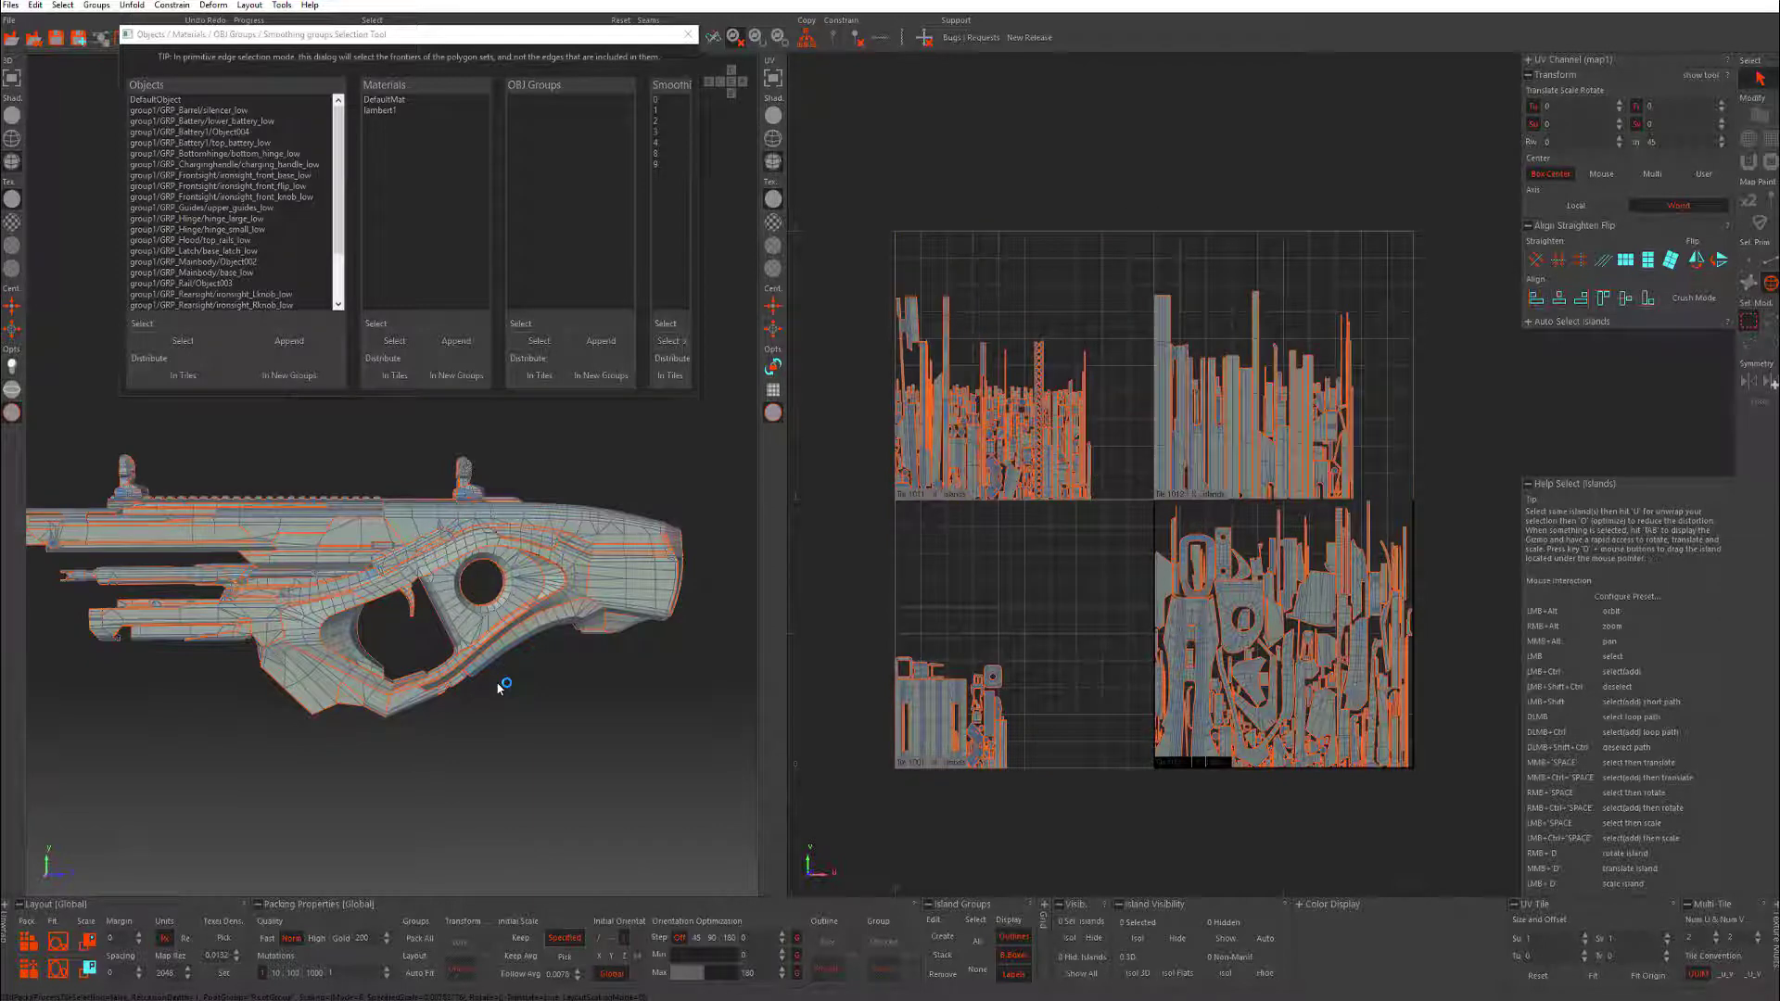
- Compare the packing density of the stock island in tile 1002 with that of the rectangular island in tile 1001
{"action": "right_click_drag", "start_coordinate": [1205, 607], "coordinate": [1201, 703], "text": "alt"}
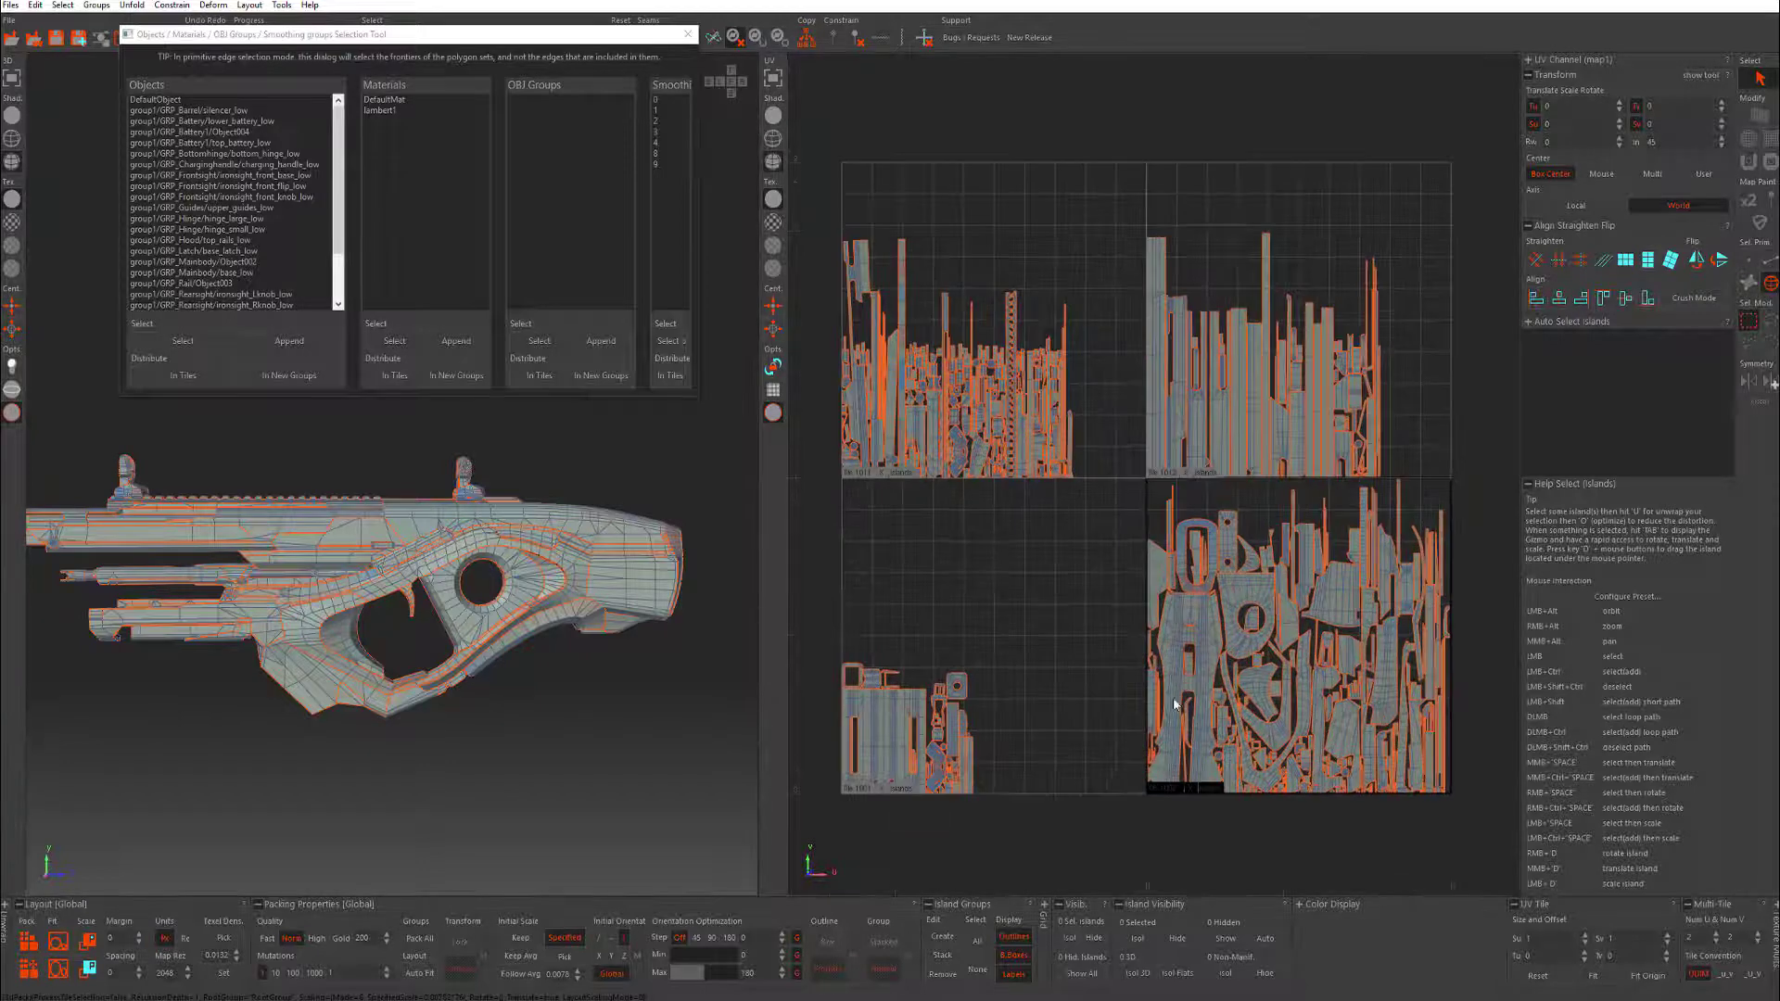
{"action": "middle_click_drag", "start_coordinate": [1201, 703], "coordinate": [1175, 606], "text": "alt"}
{"action": "left_click", "coordinate": [1176, 605]}
{"action": "left_click", "coordinate": [1177, 606]}
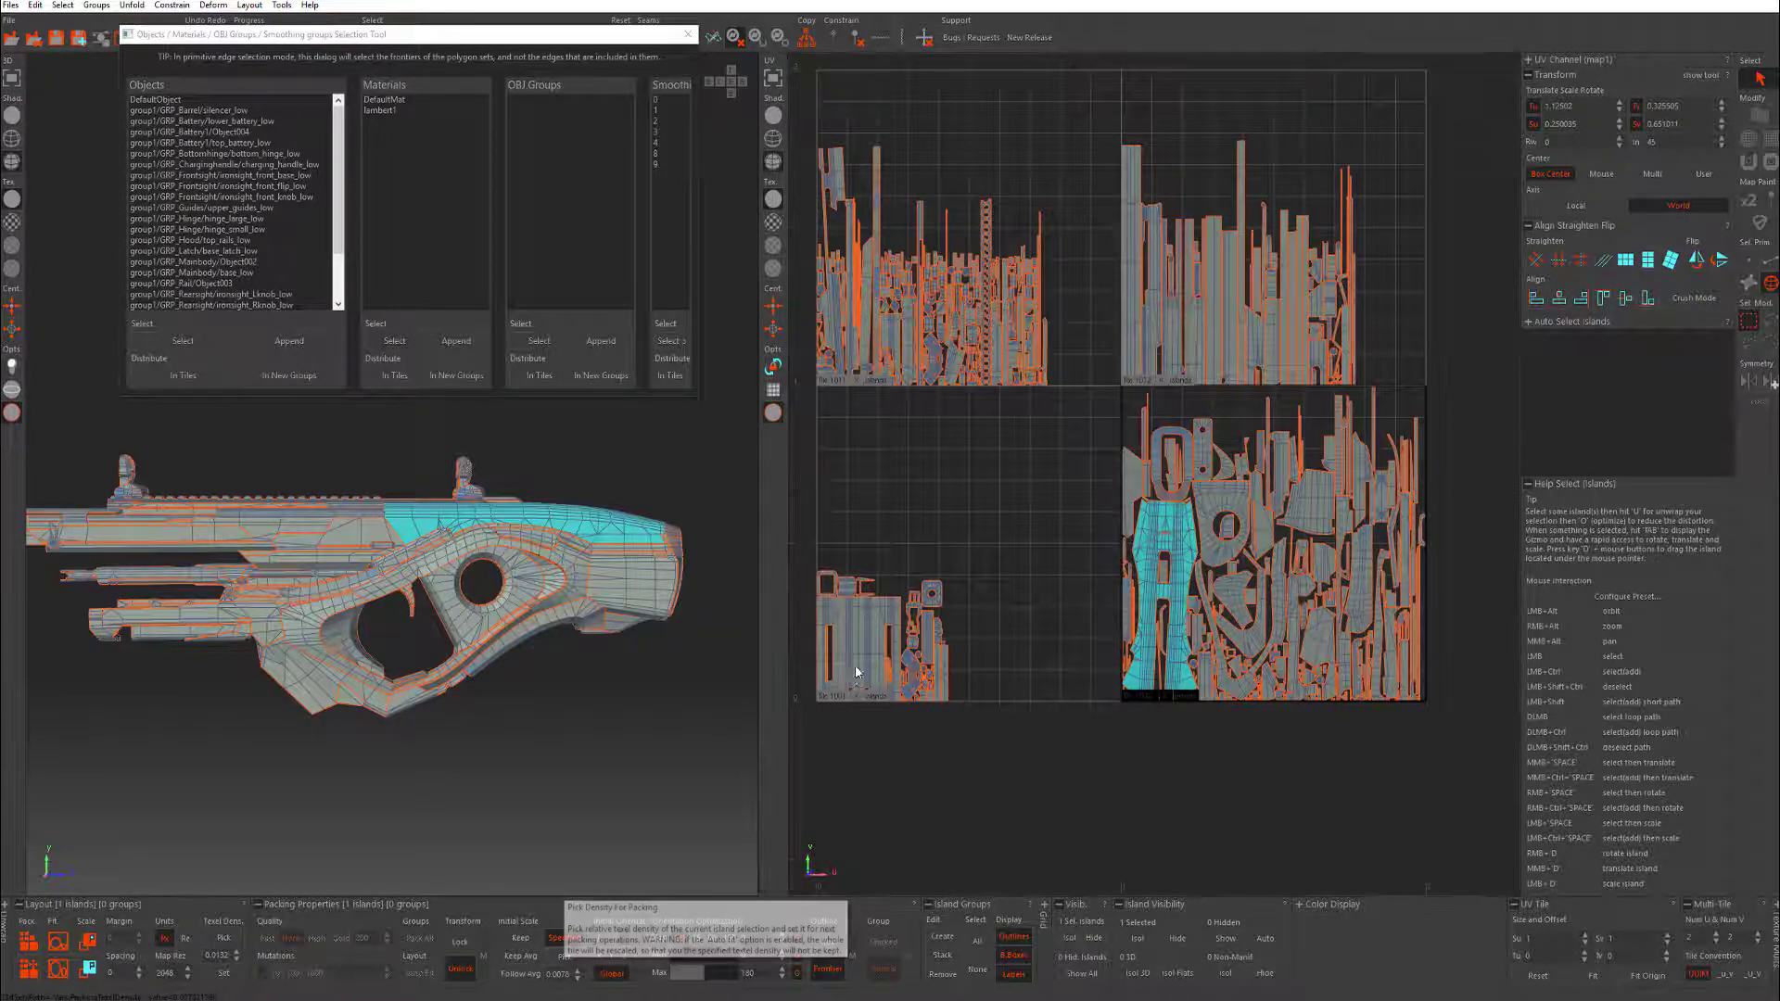
{"action": "left_click", "coordinate": [562, 960]}
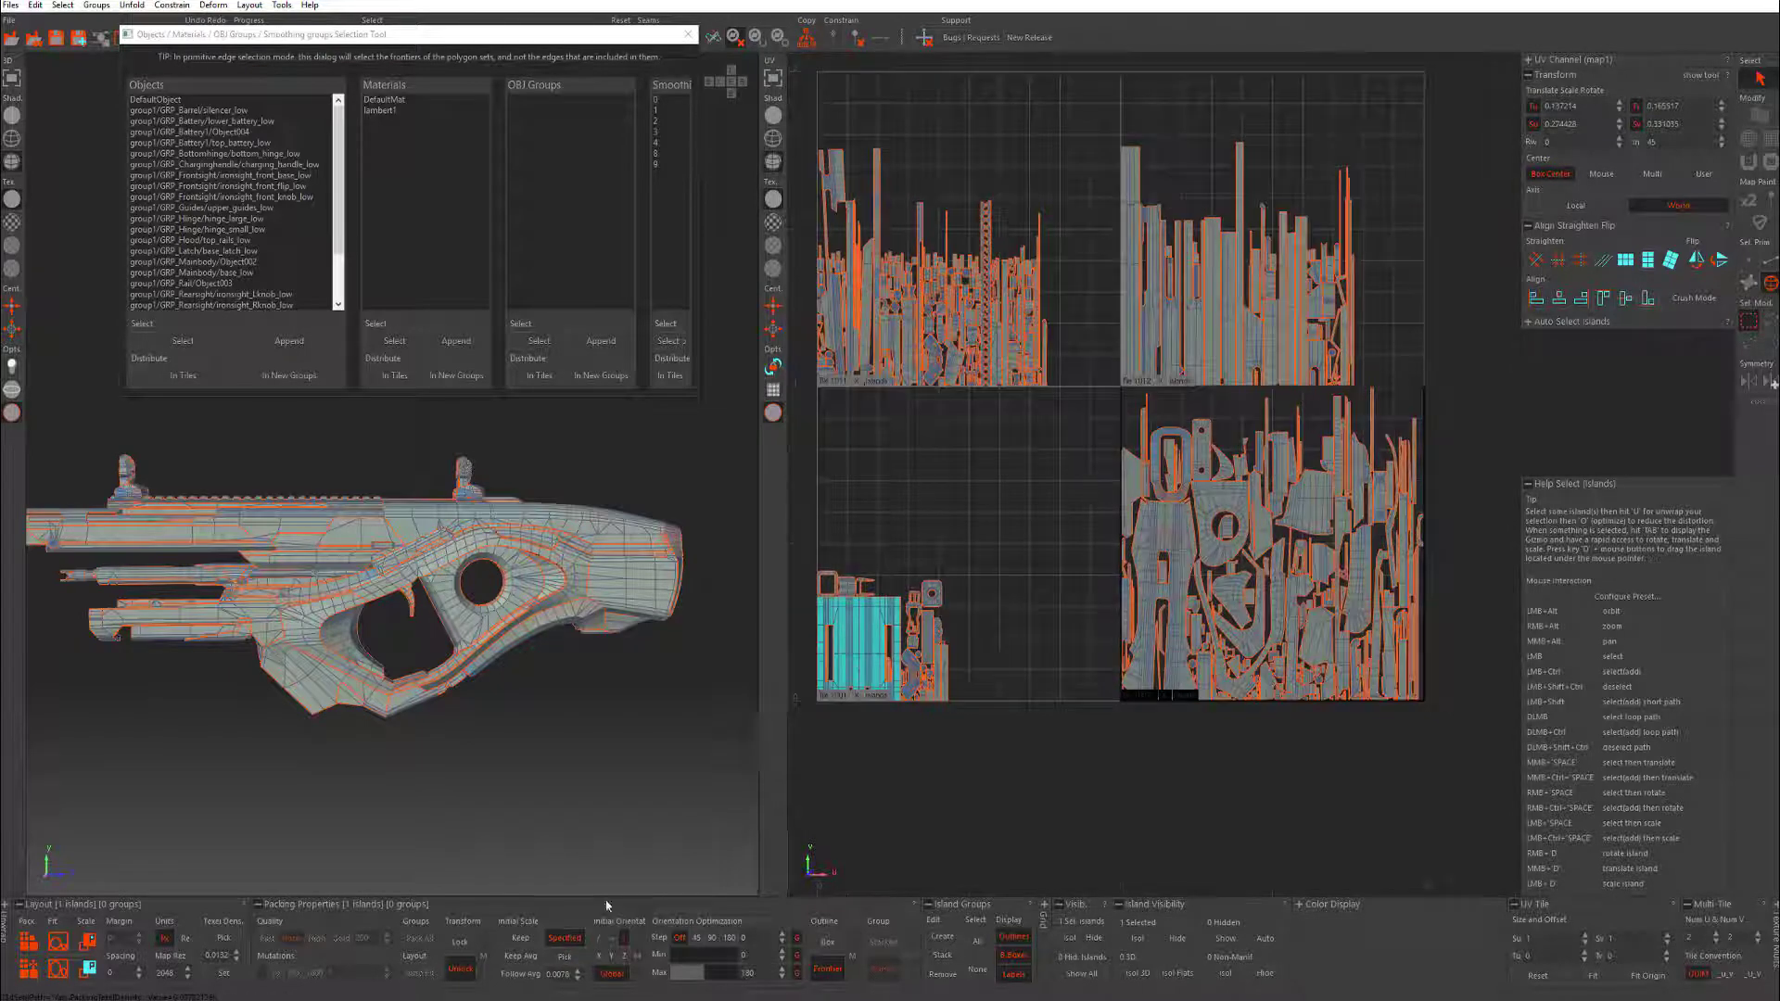
{"action": "middle_click_drag", "start_coordinate": [1038, 538], "coordinate": [1081, 624], "text": "alt"}
{"action": "scroll", "coordinate": [1075, 586], "scroll_direction": "down", "scroll_amount": 2}
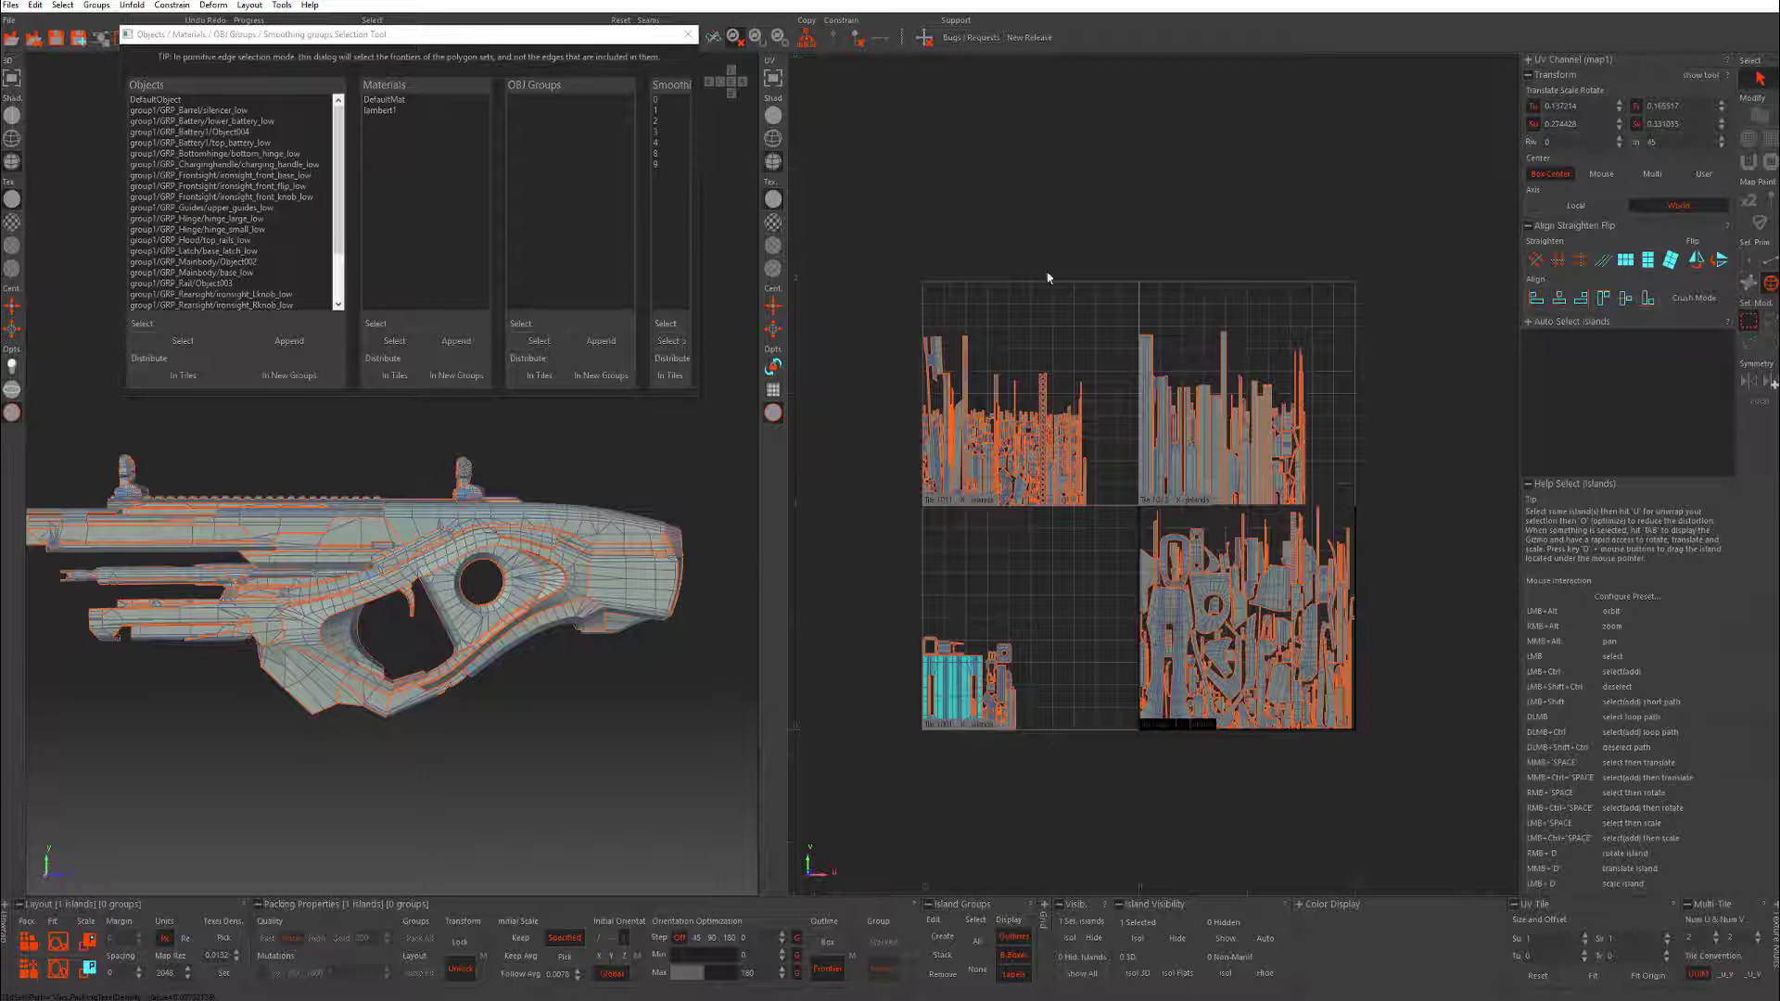
{"action": "scroll", "coordinate": [1093, 318], "scroll_direction": "up", "scroll_amount": 2}
{"action": "middle_click_drag", "start_coordinate": [1056, 556], "coordinate": [1095, 497], "text": "alt"}
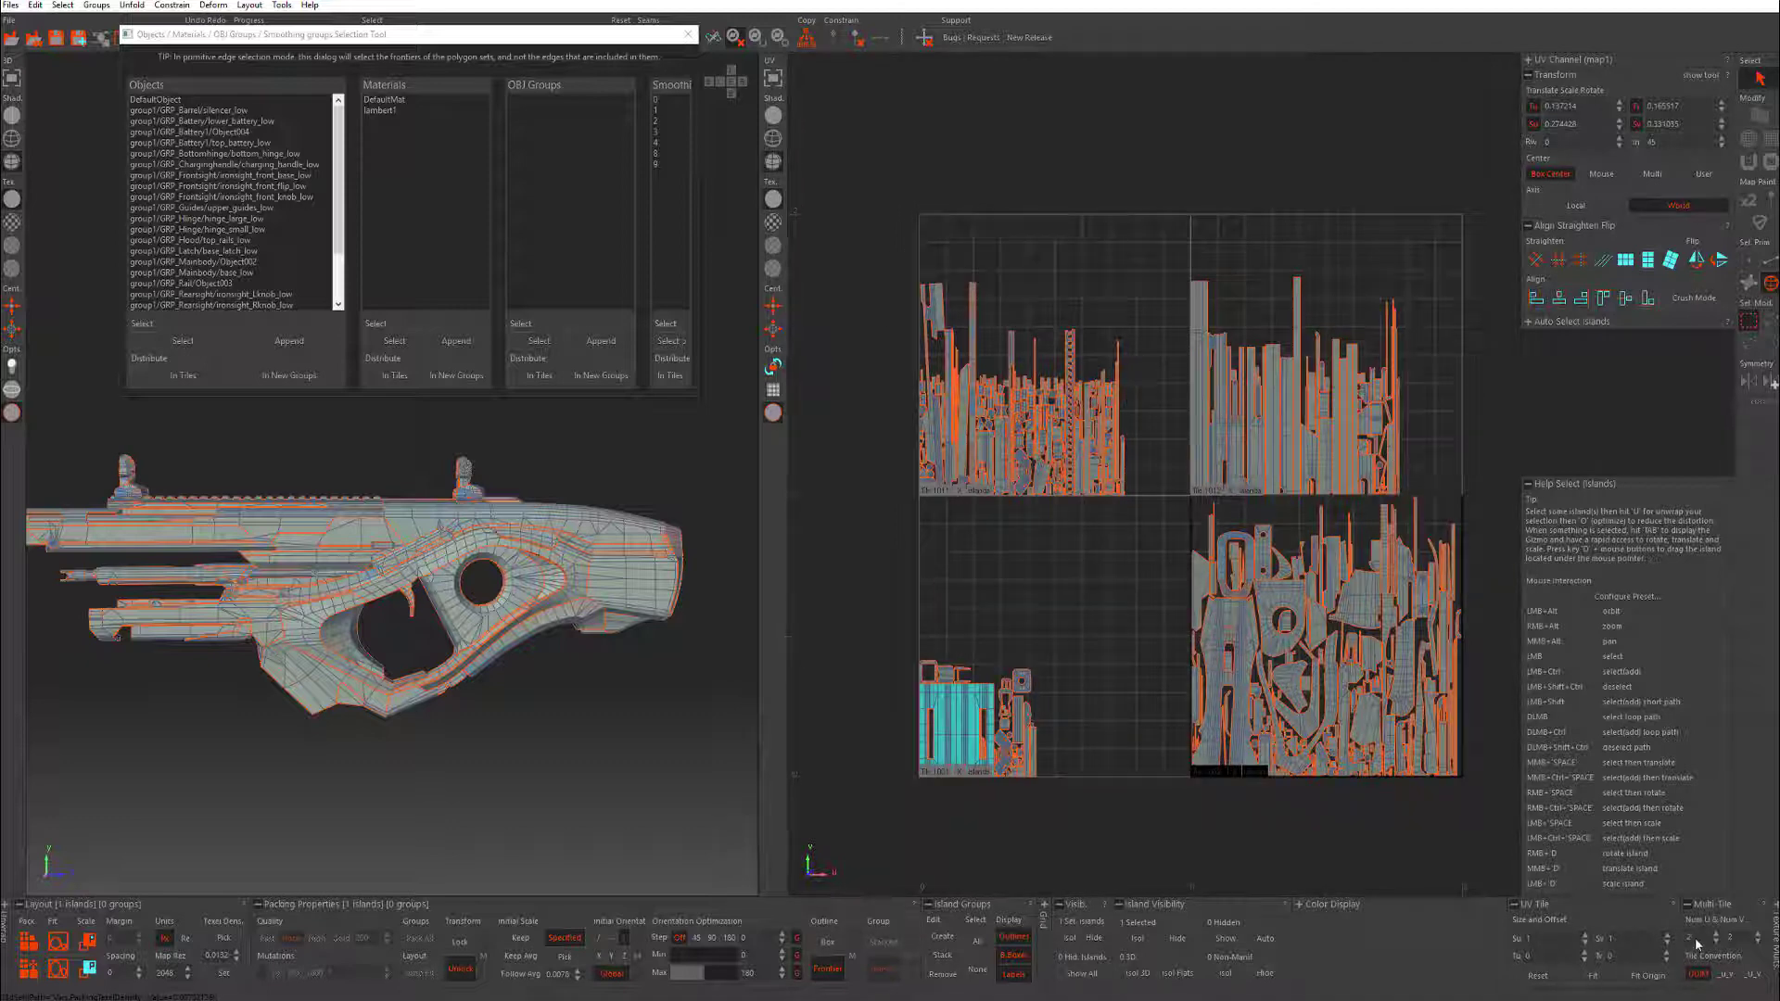
- Try gathering the islands of tiles 1011 and 1012 in tile 1001 and repacking them with the 2 by 2 grid
{"action": "left_click_drag", "start_coordinate": [1187, 186], "coordinate": [850, 493]}
{"action": "middle_click_drag", "start_coordinate": [999, 507], "coordinate": [1051, 745]}
{"action": "left_click_drag", "start_coordinate": [1445, 216], "coordinate": [1131, 496]}
{"action": "middle_click_drag", "start_coordinate": [1152, 536], "coordinate": [1036, 716]}
{"action": "left_click", "coordinate": [1144, 420]}
{"action": "middle_click_drag", "start_coordinate": [1178, 651], "coordinate": [1139, 479], "text": "alt"}
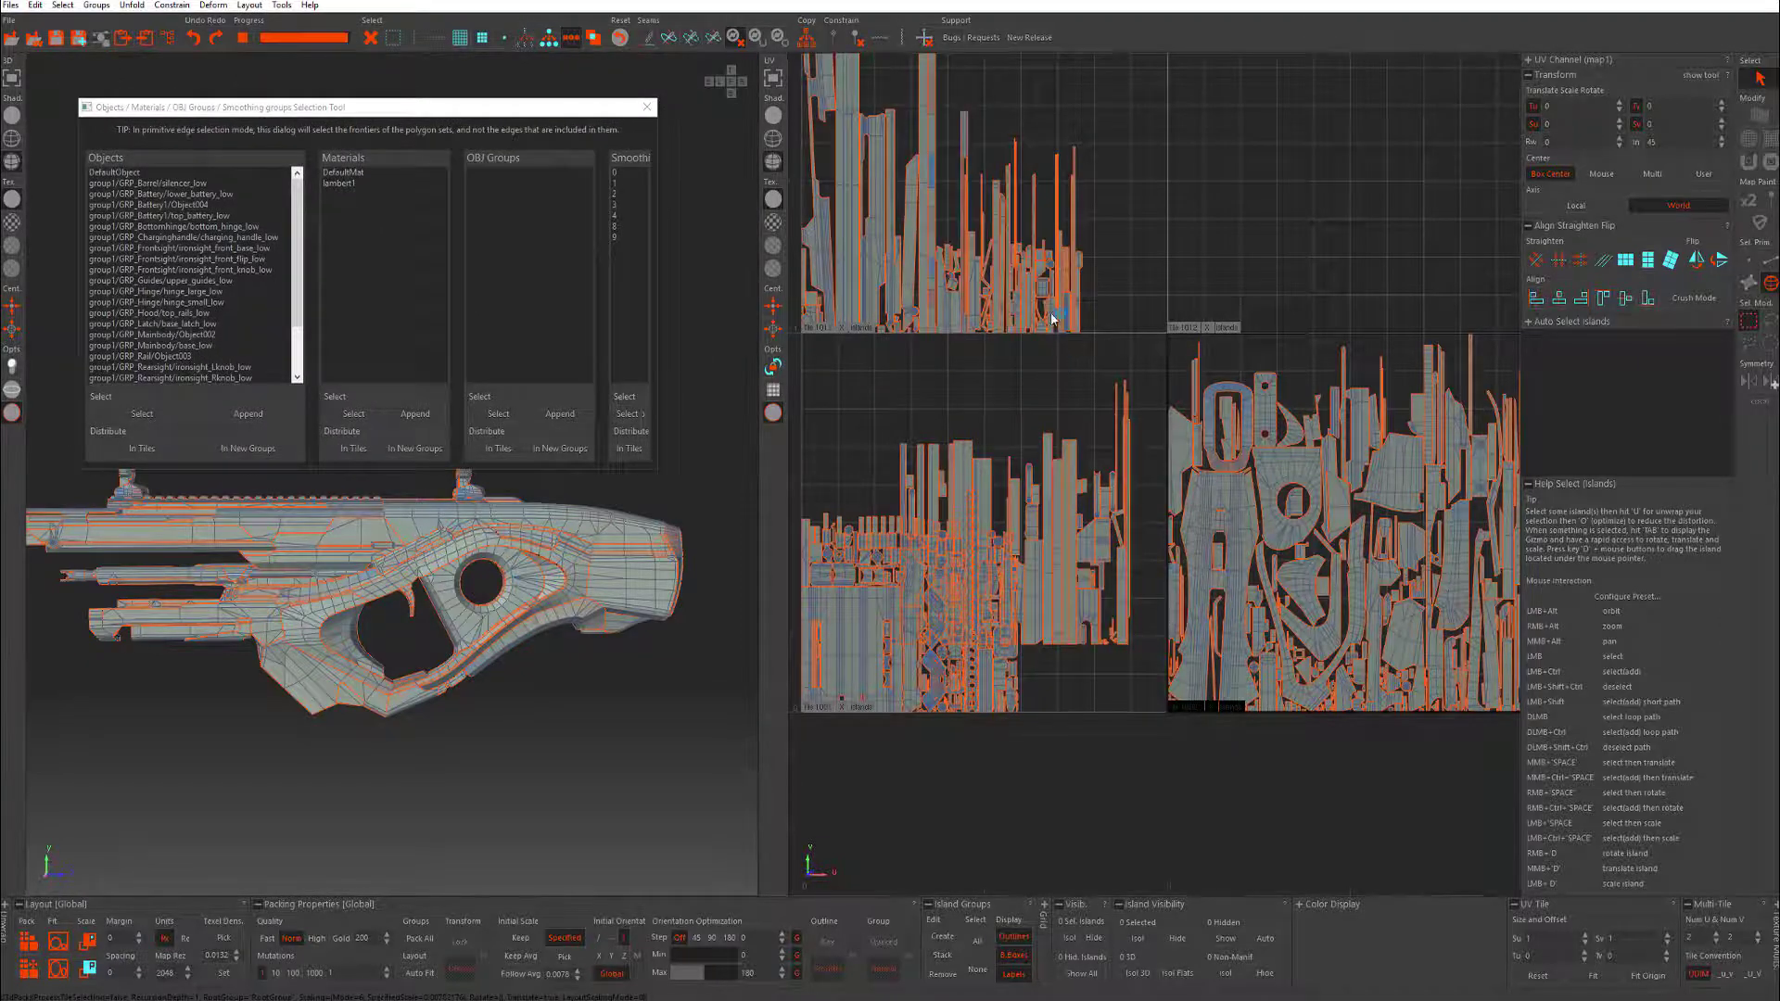
{"action": "scroll", "coordinate": [1063, 287], "scroll_direction": "down", "scroll_amount": 2}
{"action": "middle_click_drag", "start_coordinate": [1059, 227], "coordinate": [1080, 316], "text": "alt"}
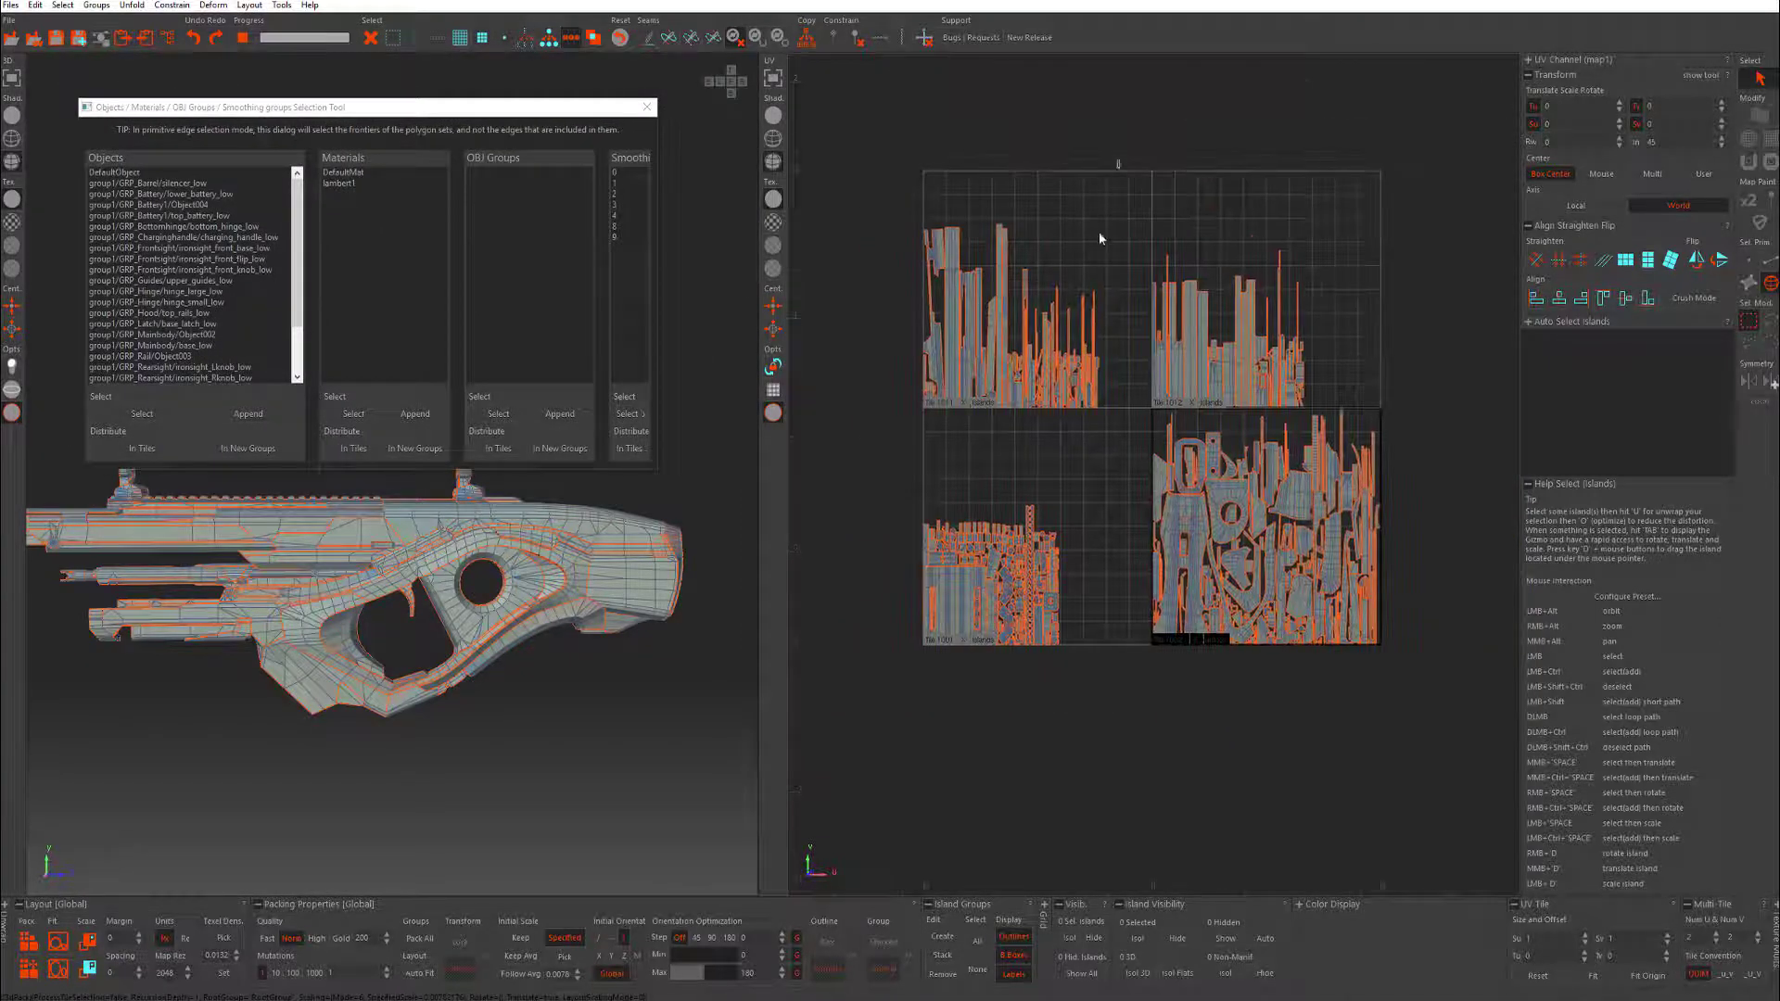
- Move all islands from tiles 1011 and 1012 into tile 1001 and reduce the multi-tile grid to 1 tile in V
{"action": "left_click", "coordinate": [981, 402]}
{"action": "middle_click_drag", "start_coordinate": [1011, 462], "coordinate": [1036, 668]}
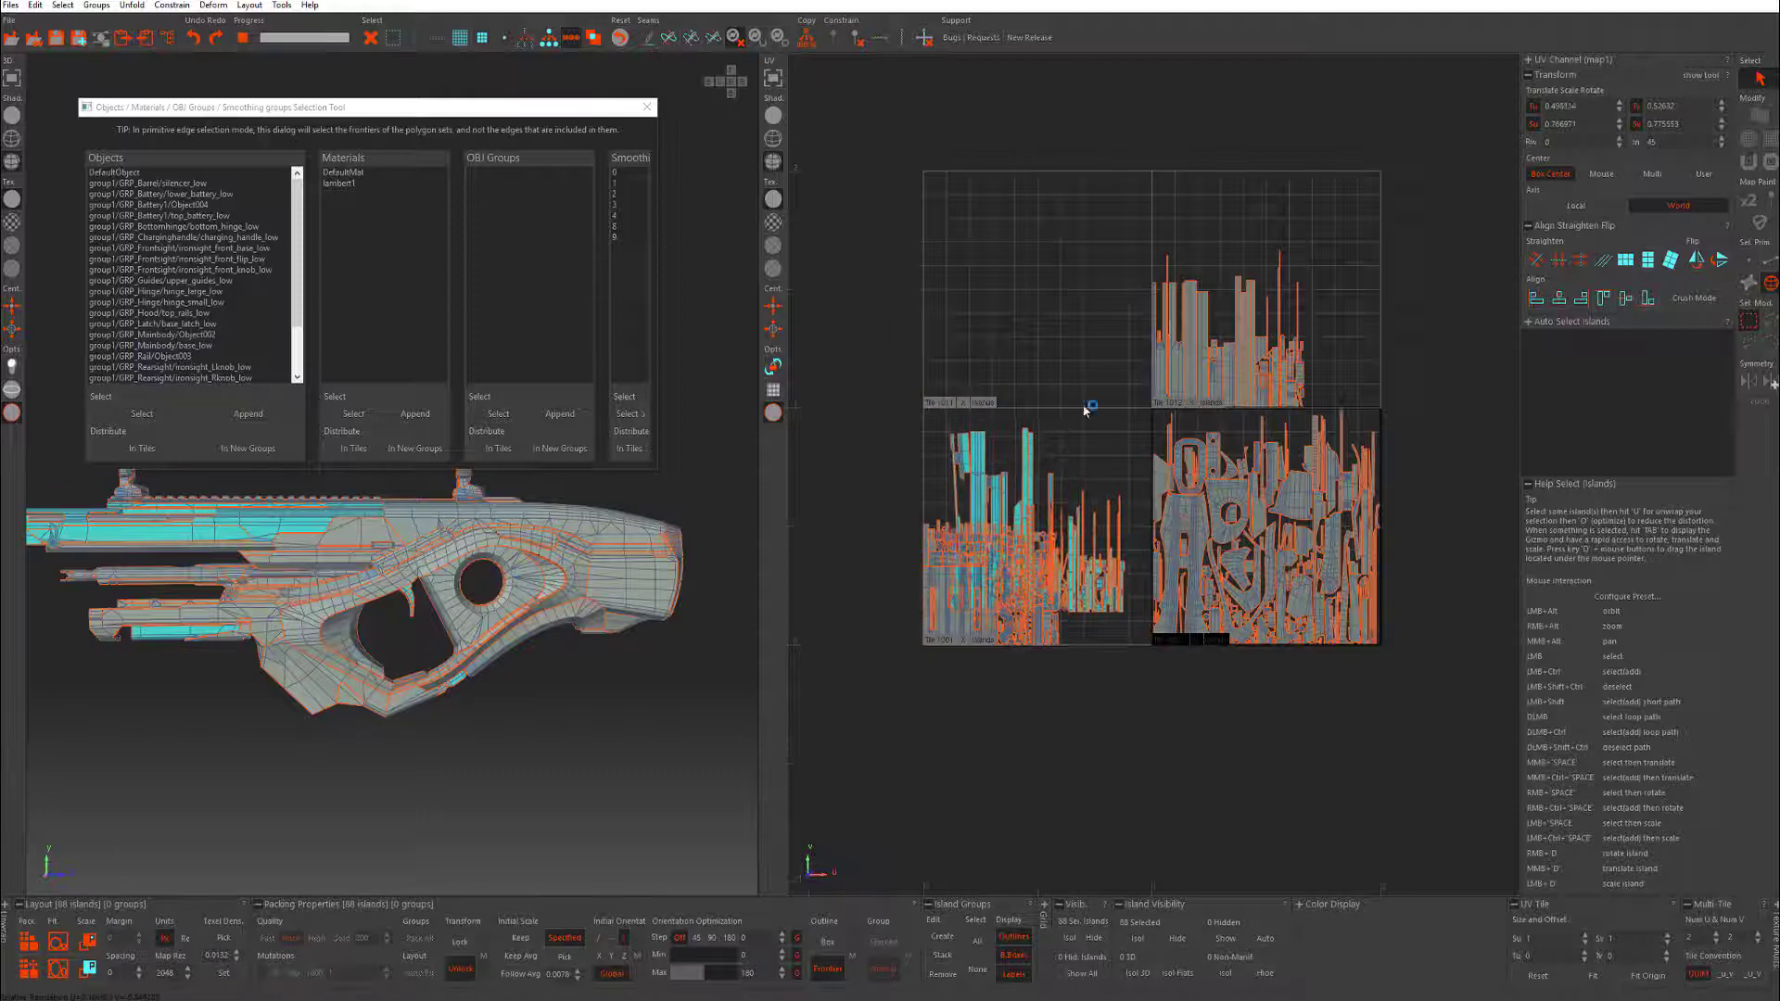
{"action": "left_click_drag", "start_coordinate": [1050, 151], "coordinate": [1331, 411]}
{"action": "middle_click_drag", "start_coordinate": [1180, 417], "coordinate": [980, 584]}
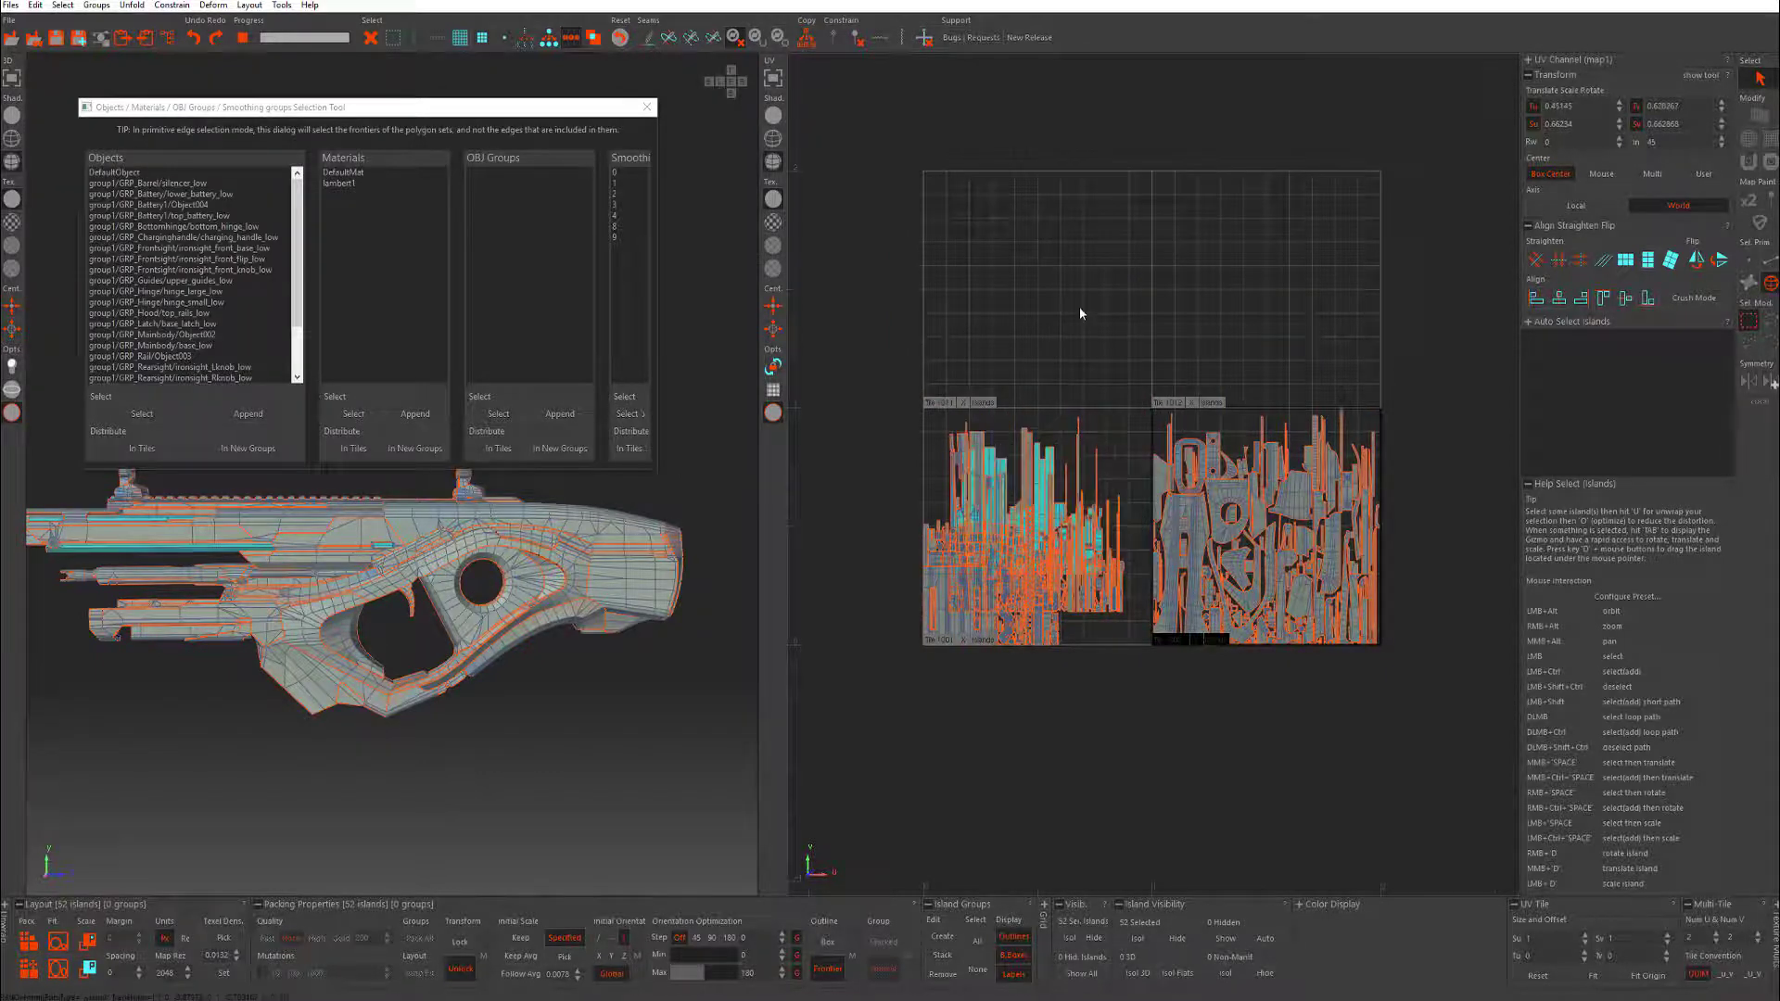
{"action": "left_click", "coordinate": [1081, 313]}
{"action": "left_click", "coordinate": [1755, 944]}
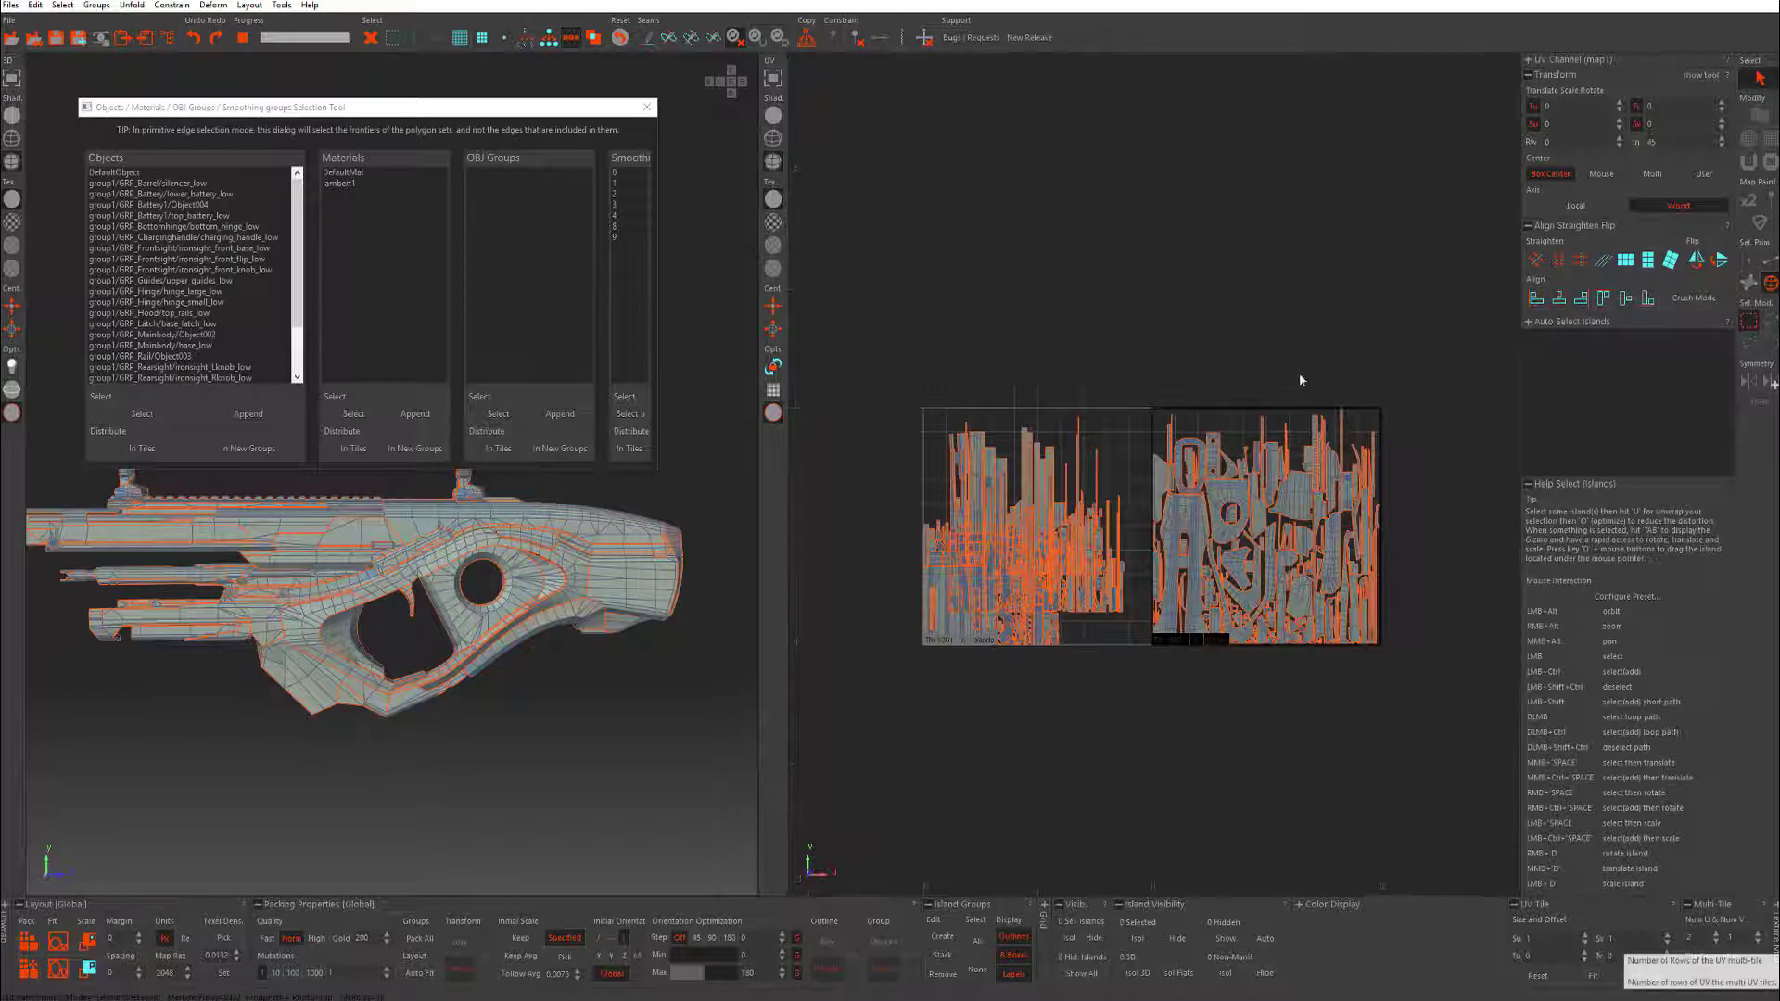
- Try to pack the islands of tile 1001 at the Specified initial scale with Auto Fit off
{"action": "left_click", "coordinate": [28, 941]}
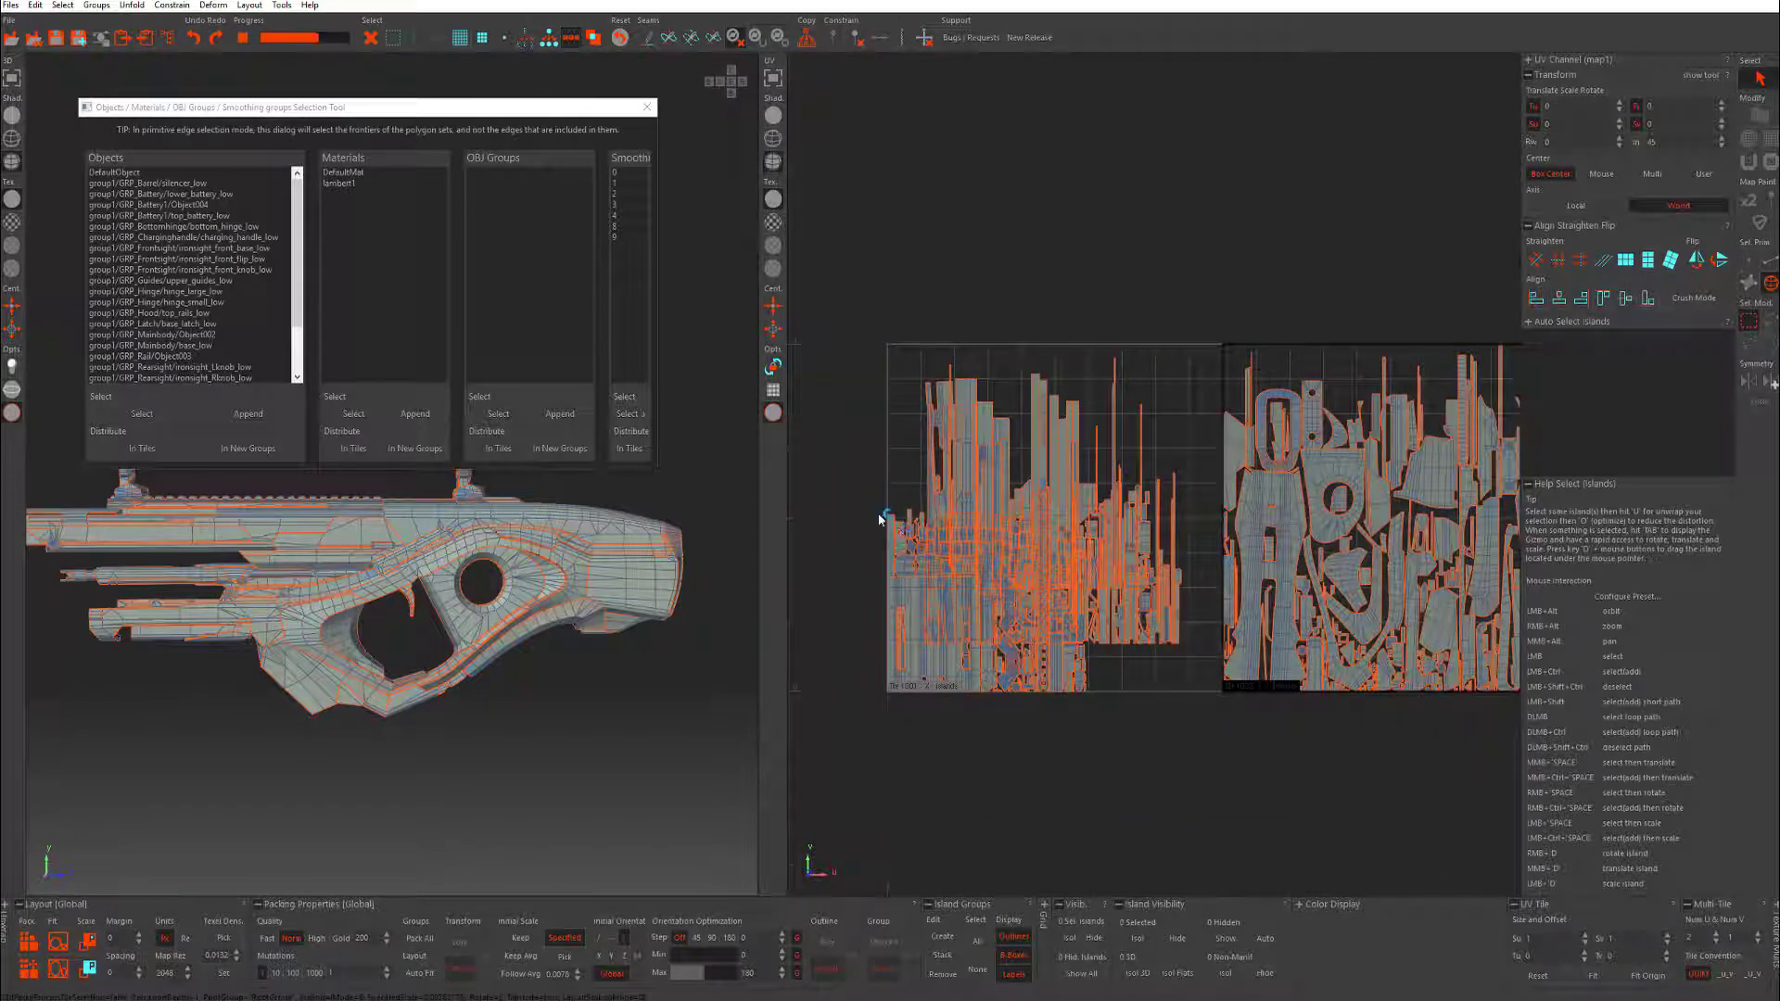
{"action": "scroll", "coordinate": [1087, 332], "scroll_direction": "up", "scroll_amount": 3}
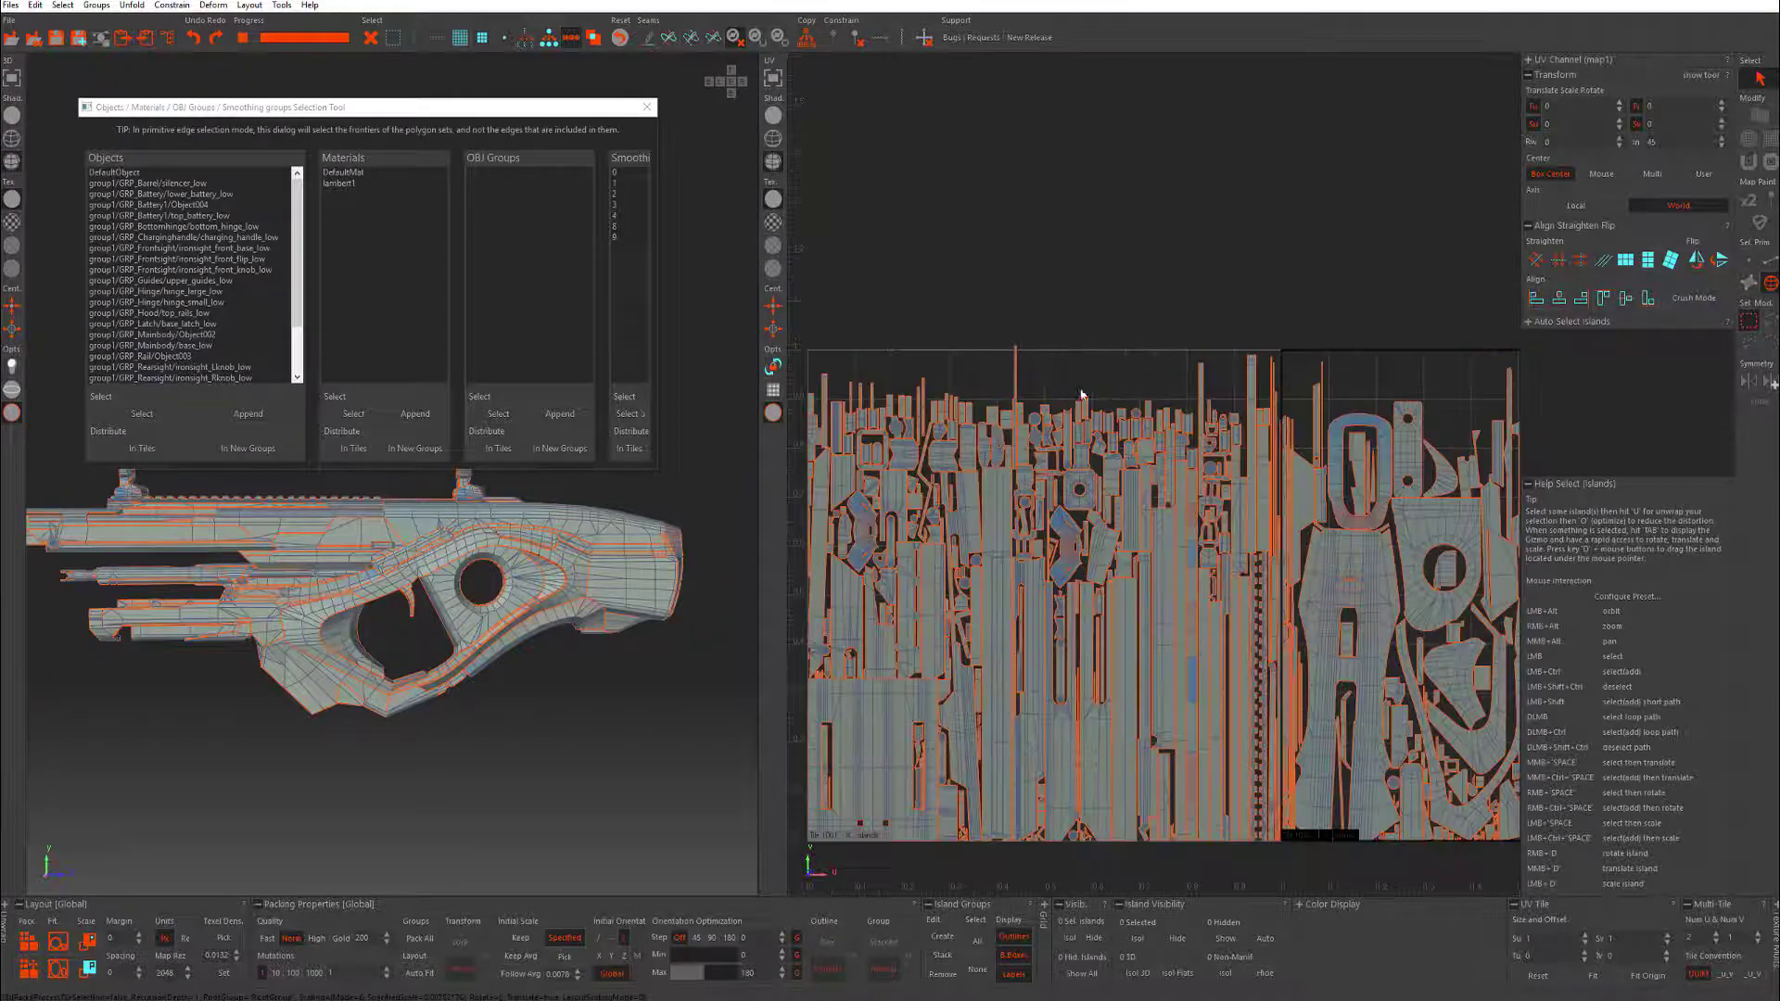
{"action": "middle_click_drag", "start_coordinate": [932, 360], "coordinate": [1037, 259], "text": "alt"}
- Examine the border between tiles 1001 and 1002 for packed islands that cross the tile edge
{"action": "scroll", "coordinate": [1081, 596], "scroll_direction": "up", "scroll_amount": 6}
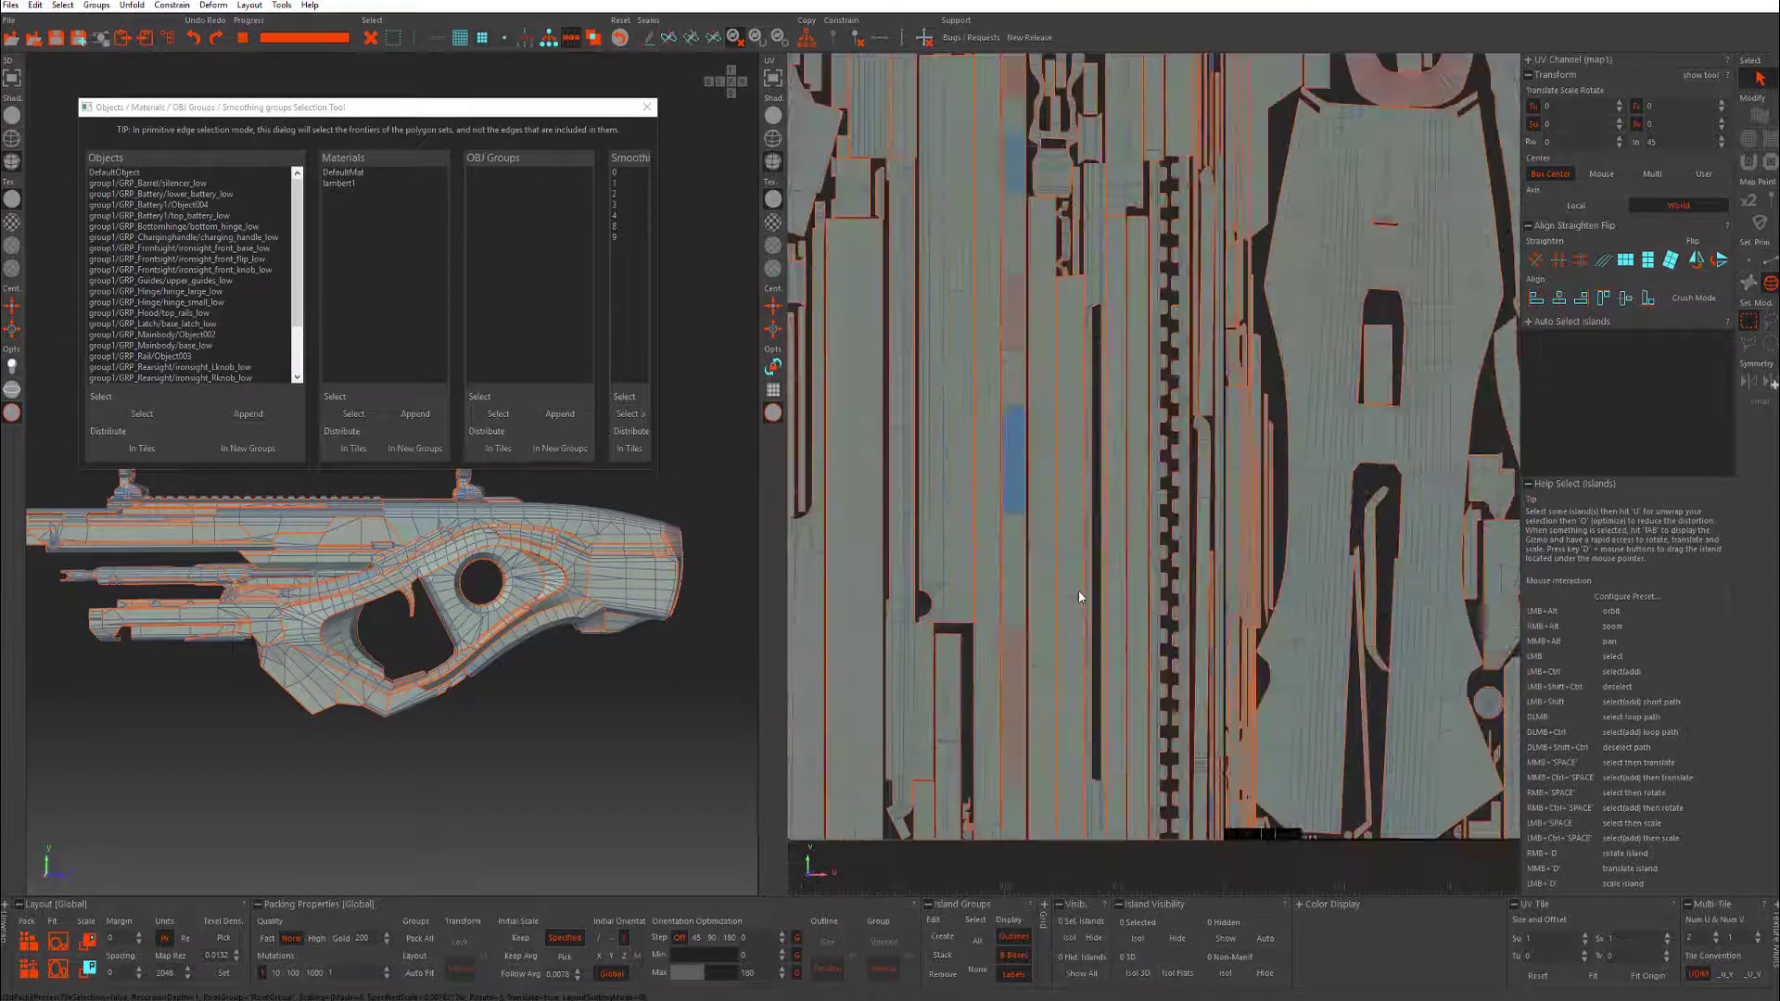
{"action": "middle_click_drag", "start_coordinate": [1190, 530], "coordinate": [1132, 773], "text": "alt"}
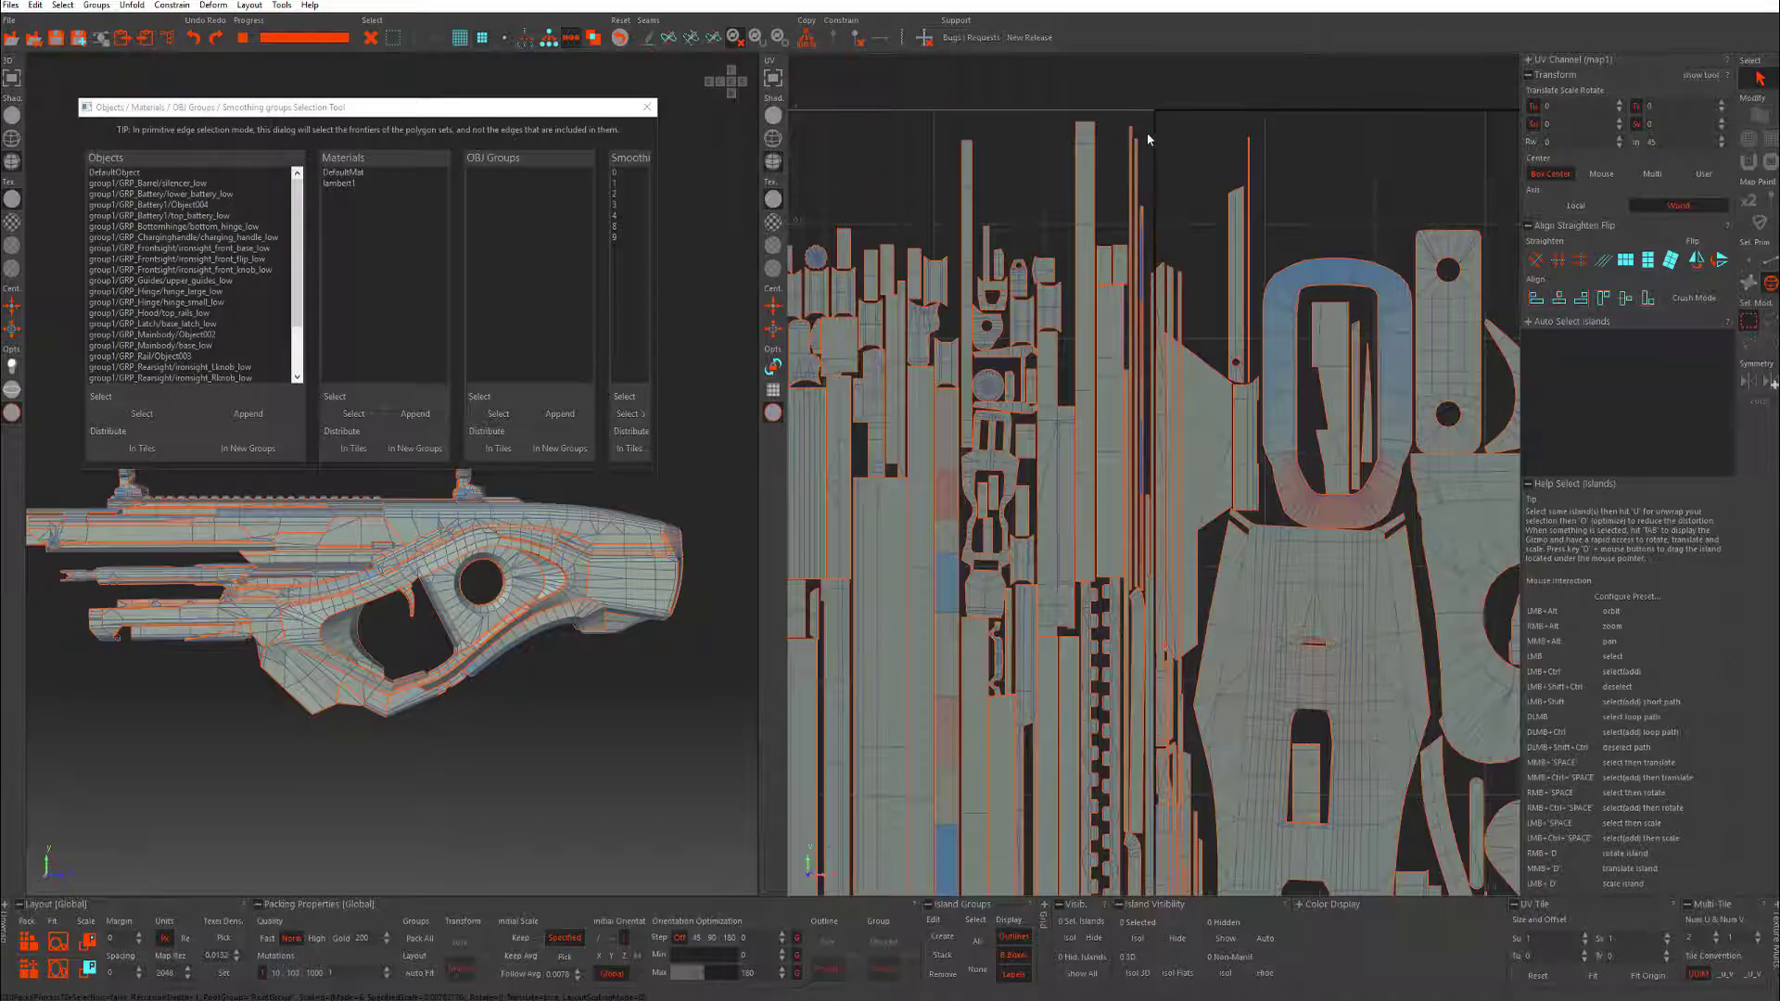
{"action": "scroll", "coordinate": [1216, 313], "scroll_direction": "down", "scroll_amount": 3}
{"action": "scroll", "coordinate": [1216, 313], "scroll_direction": "up", "scroll_amount": 2}
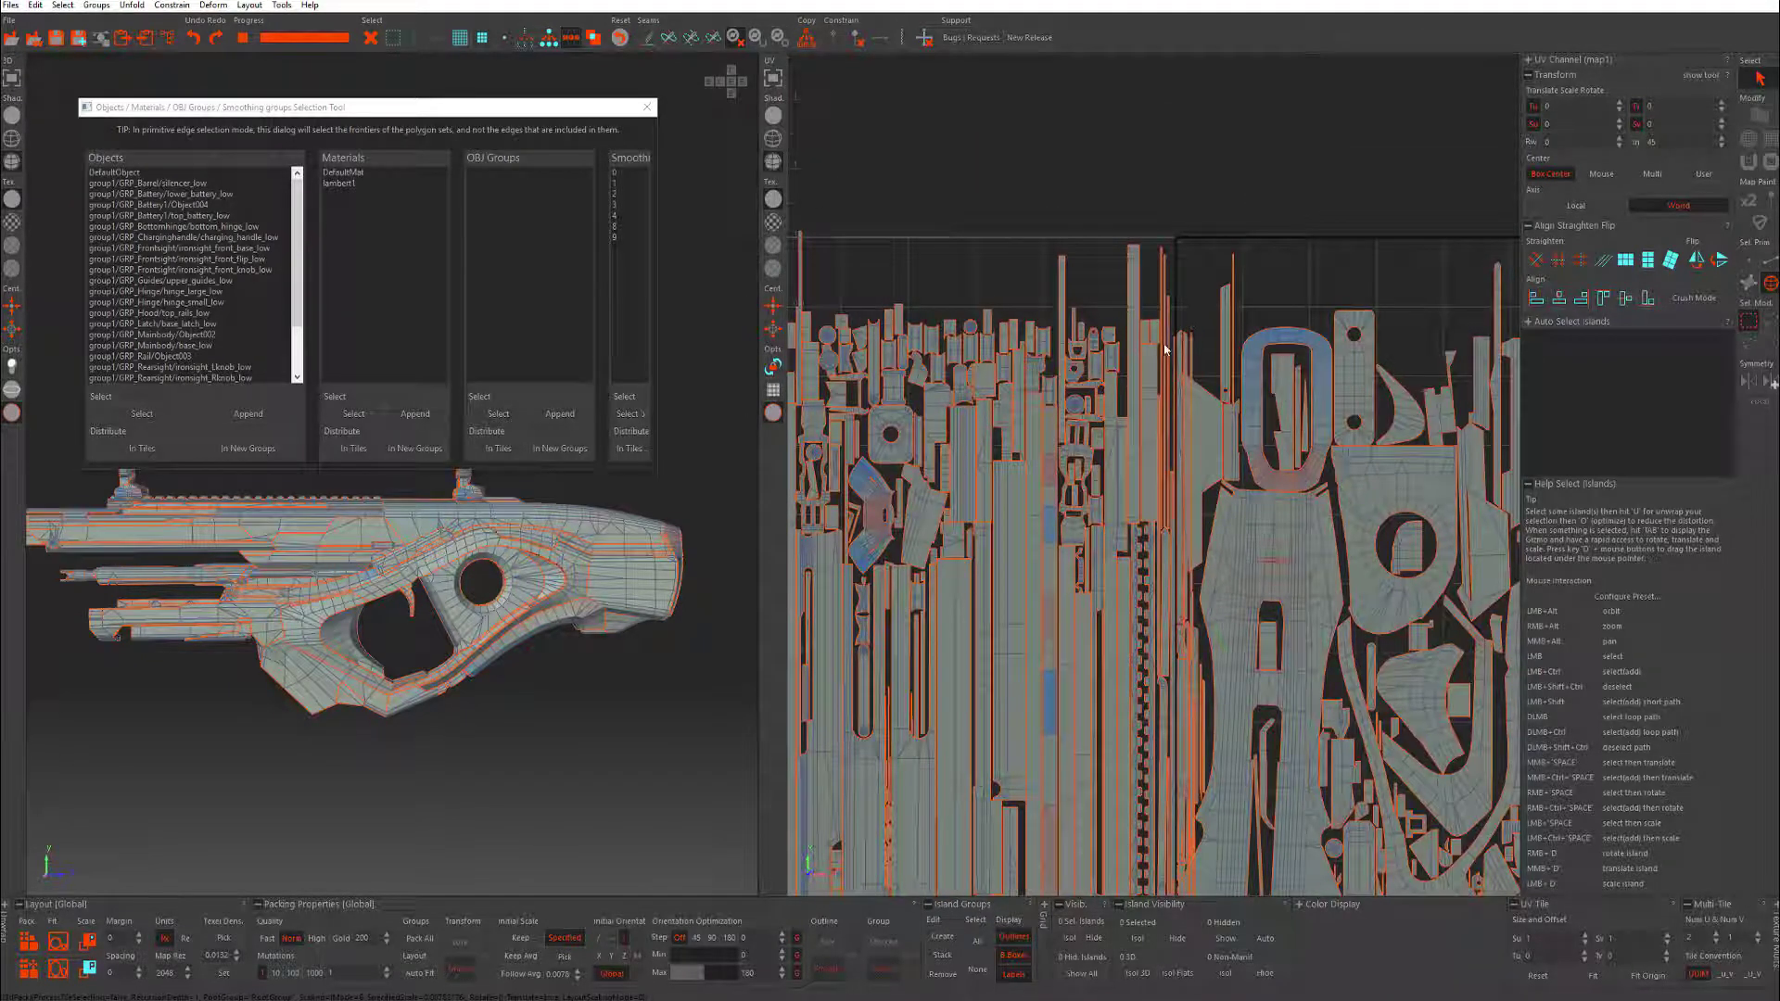
{"action": "scroll", "coordinate": [1087, 487], "scroll_direction": "down", "scroll_amount": 1}
{"action": "scroll", "coordinate": [1113, 468], "scroll_direction": "up", "scroll_amount": 3}
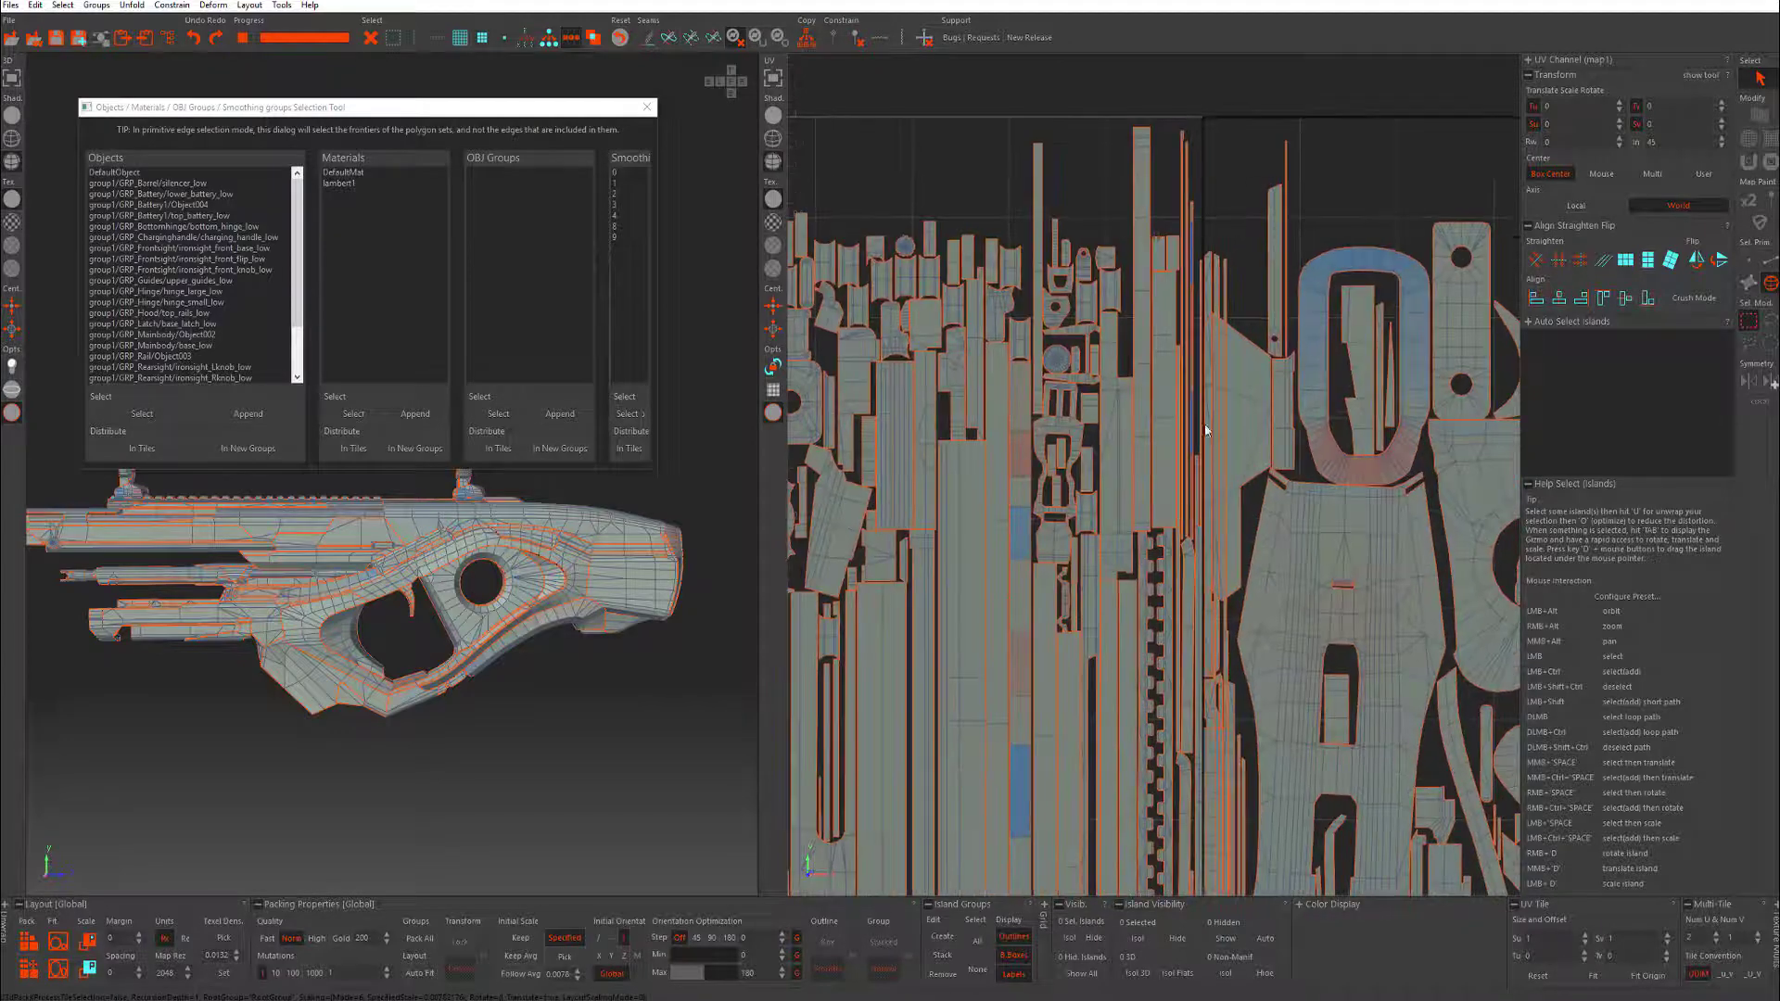
{"action": "middle_click_drag", "start_coordinate": [1250, 296], "coordinate": [1117, 481], "text": "alt"}
{"action": "scroll", "coordinate": [1090, 450], "scroll_direction": "up", "scroll_amount": 3}
{"action": "scroll", "coordinate": [1005, 698], "scroll_direction": "down", "scroll_amount": 5}
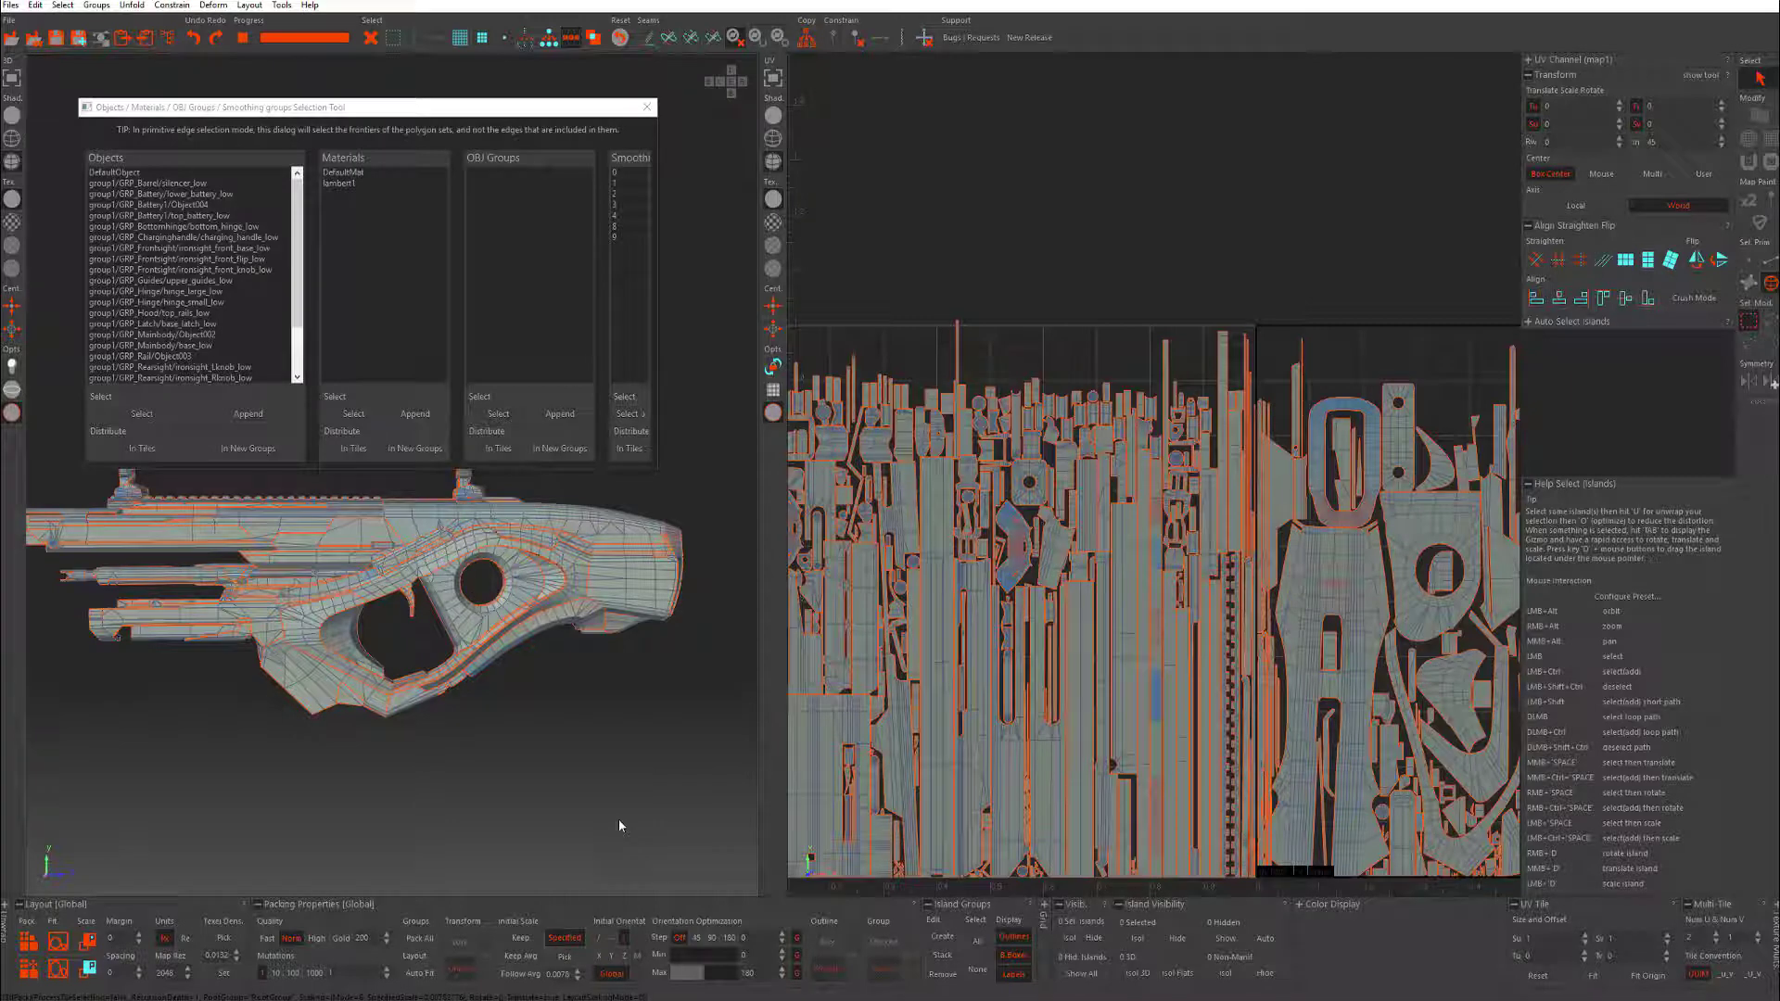
- Set the initial scale to Keep Avg, turn on Auto Fit and pack the gathered islands inside tile 1001
{"action": "scroll", "coordinate": [1040, 611], "scroll_direction": "down", "scroll_amount": 3}
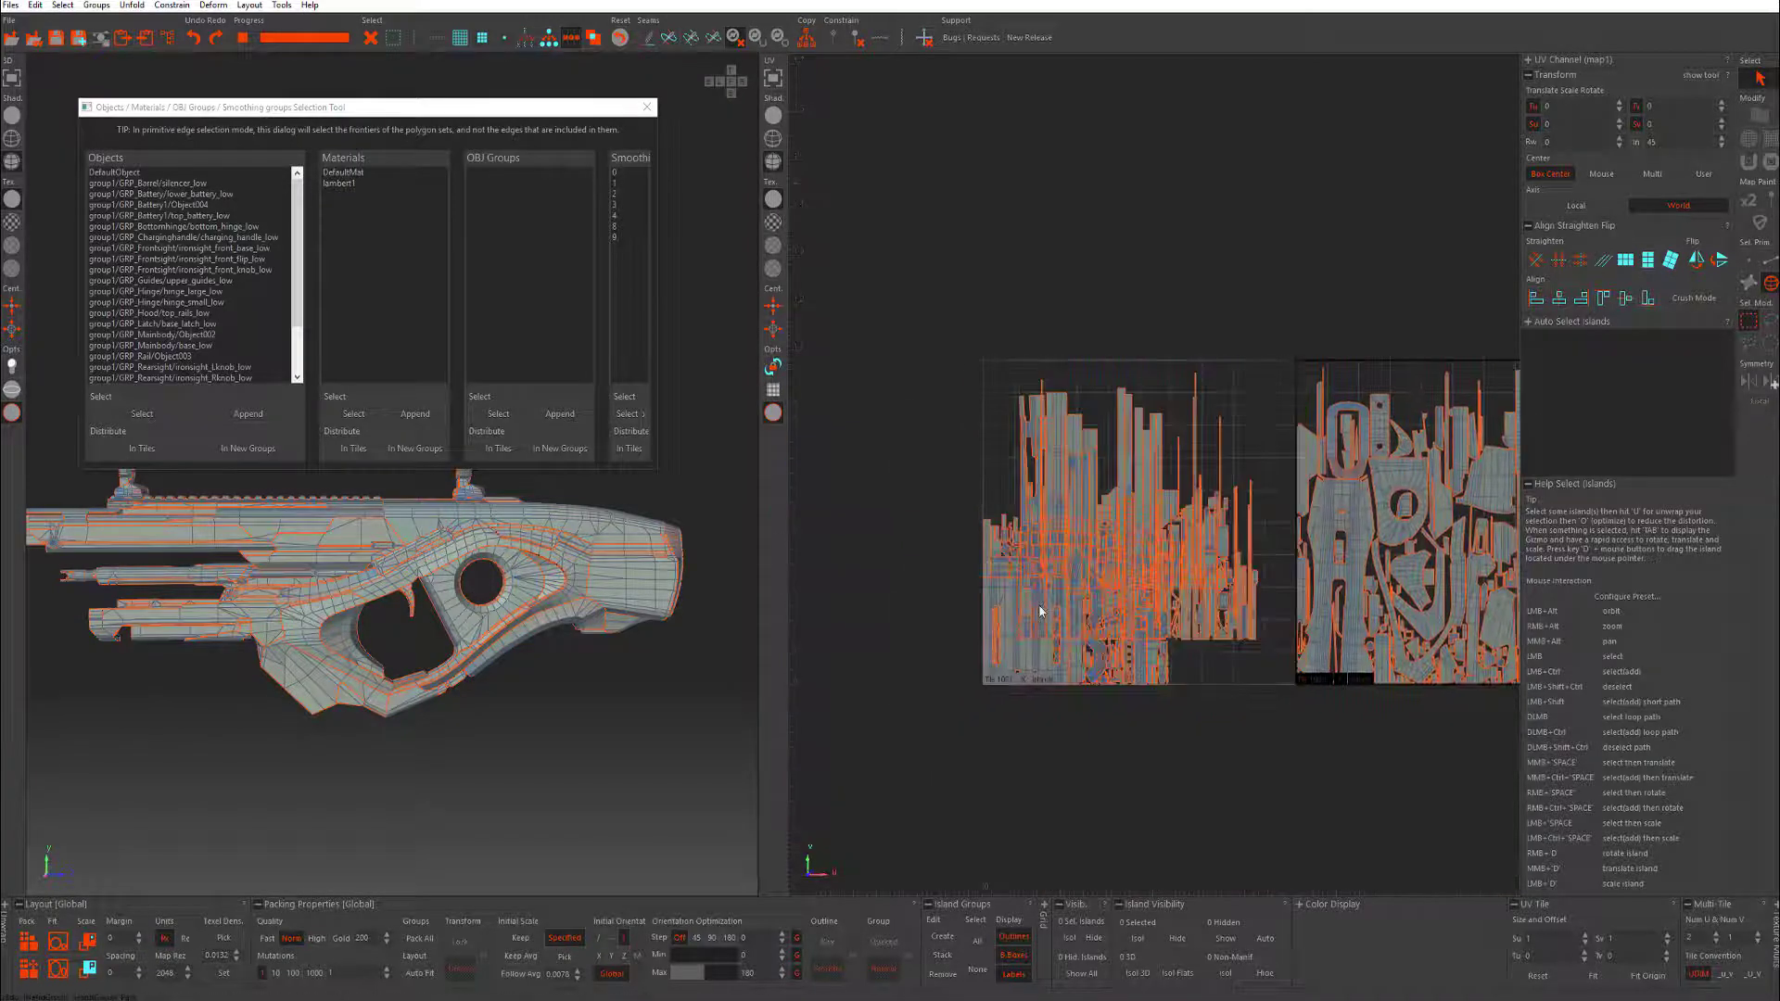
{"action": "scroll", "coordinate": [1076, 596], "scroll_direction": "up", "scroll_amount": 1}
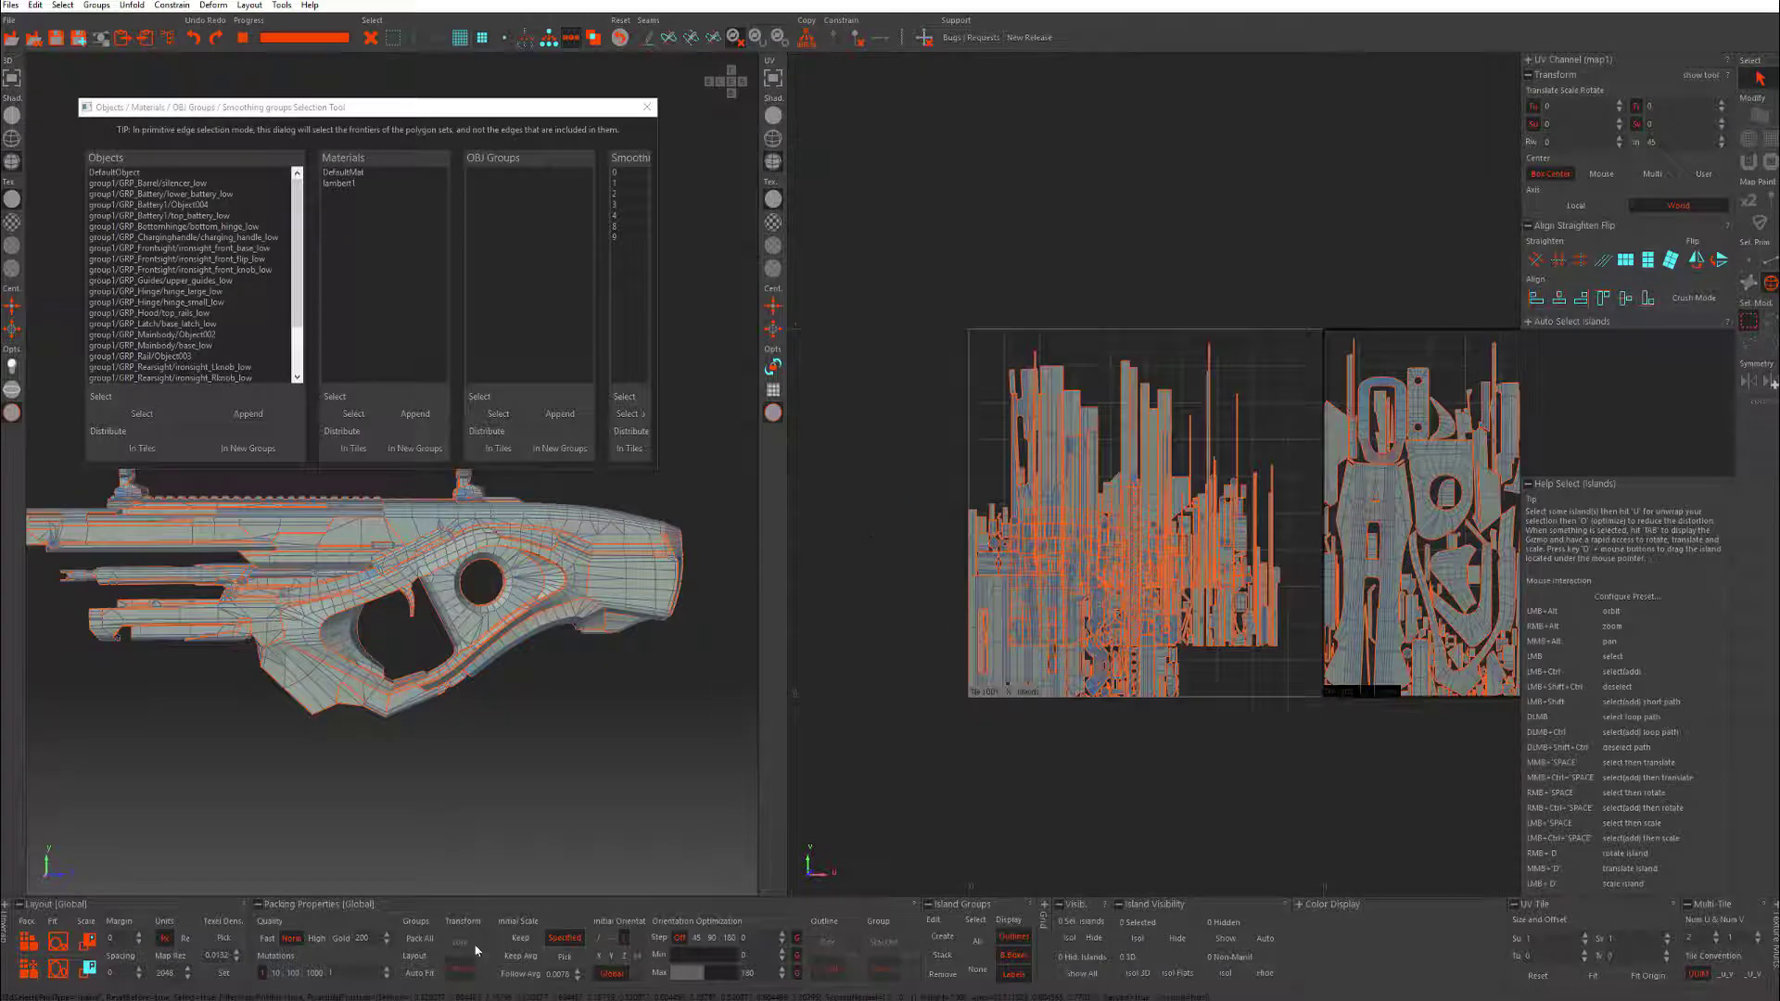
{"action": "left_click", "coordinate": [522, 957]}
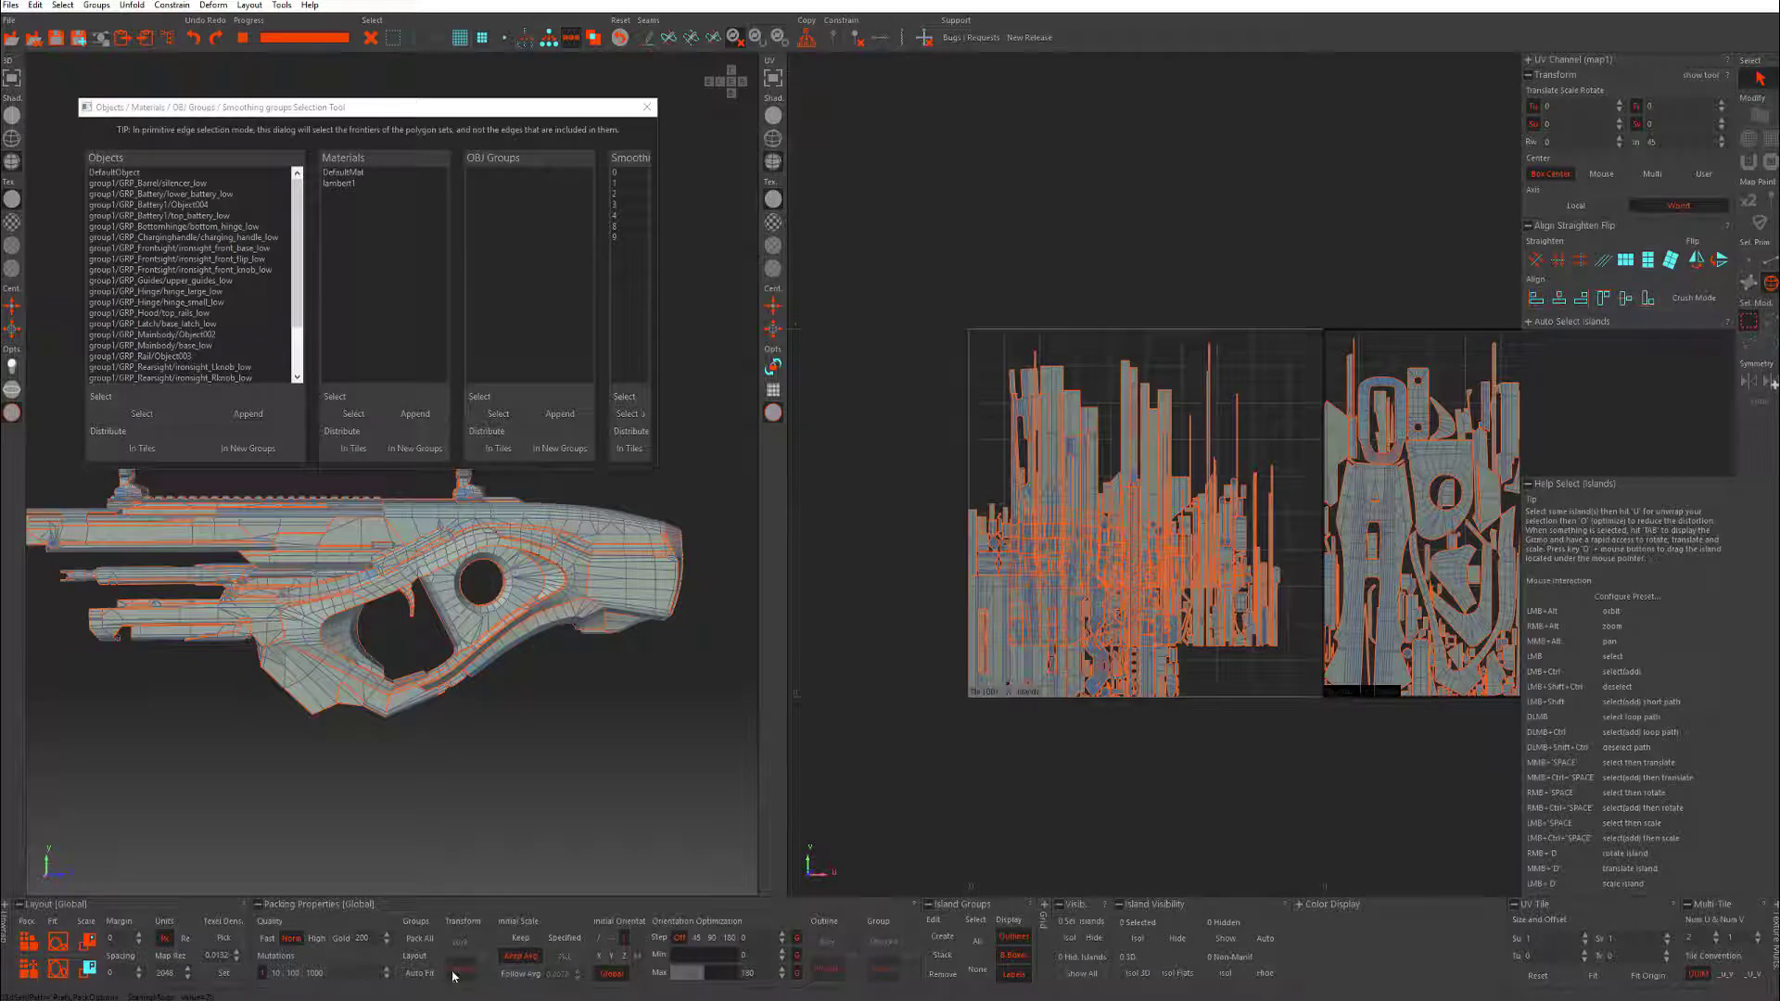
{"action": "left_click", "coordinate": [419, 973]}
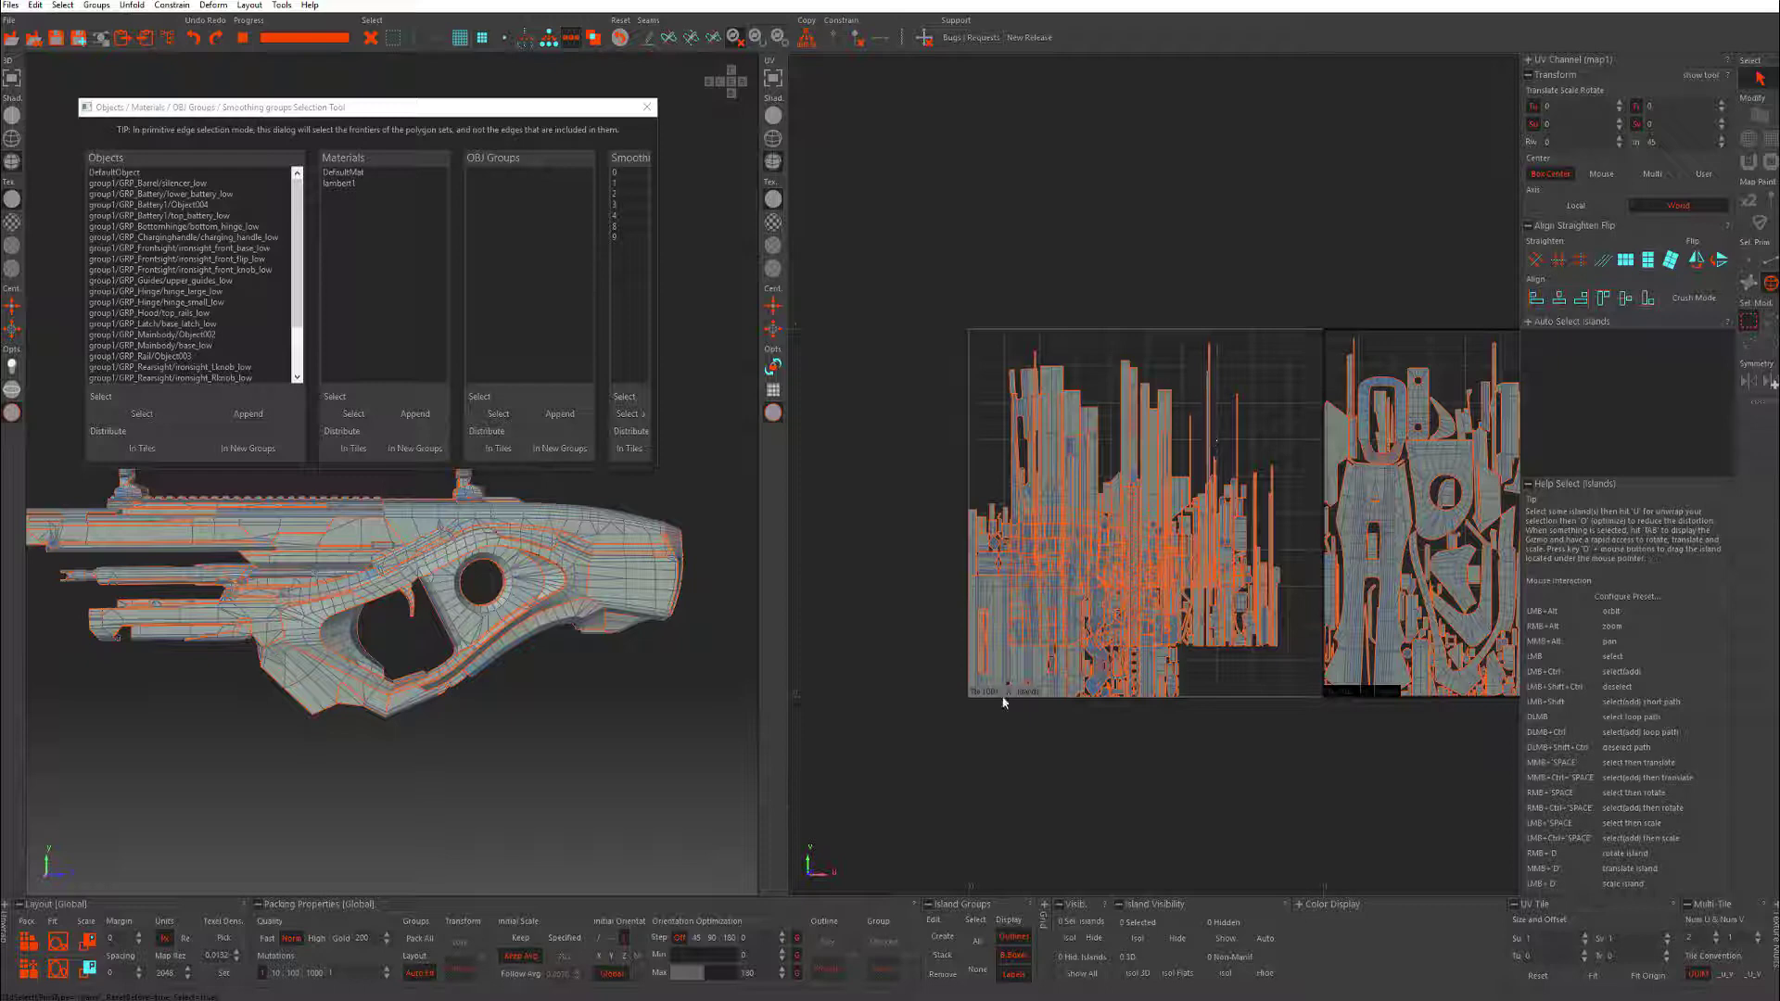
{"action": "left_click", "coordinate": [27, 942]}
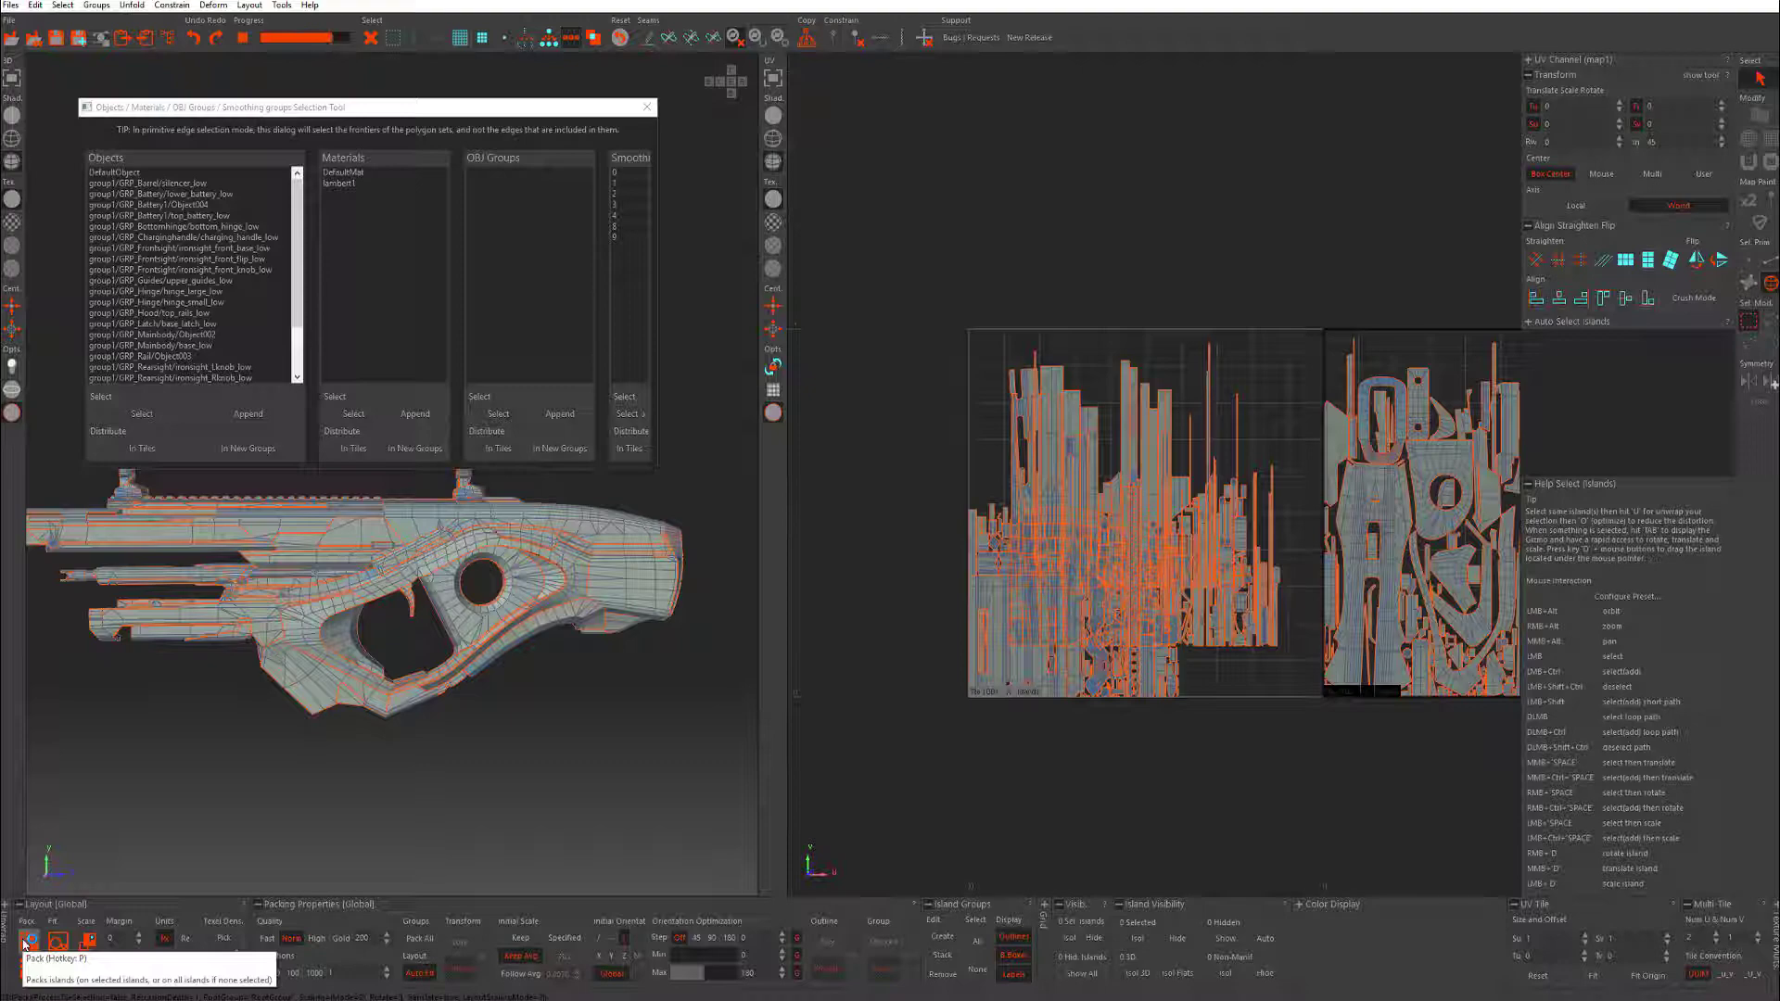
{"action": "scroll", "coordinate": [1259, 213], "scroll_direction": "up", "scroll_amount": 6}
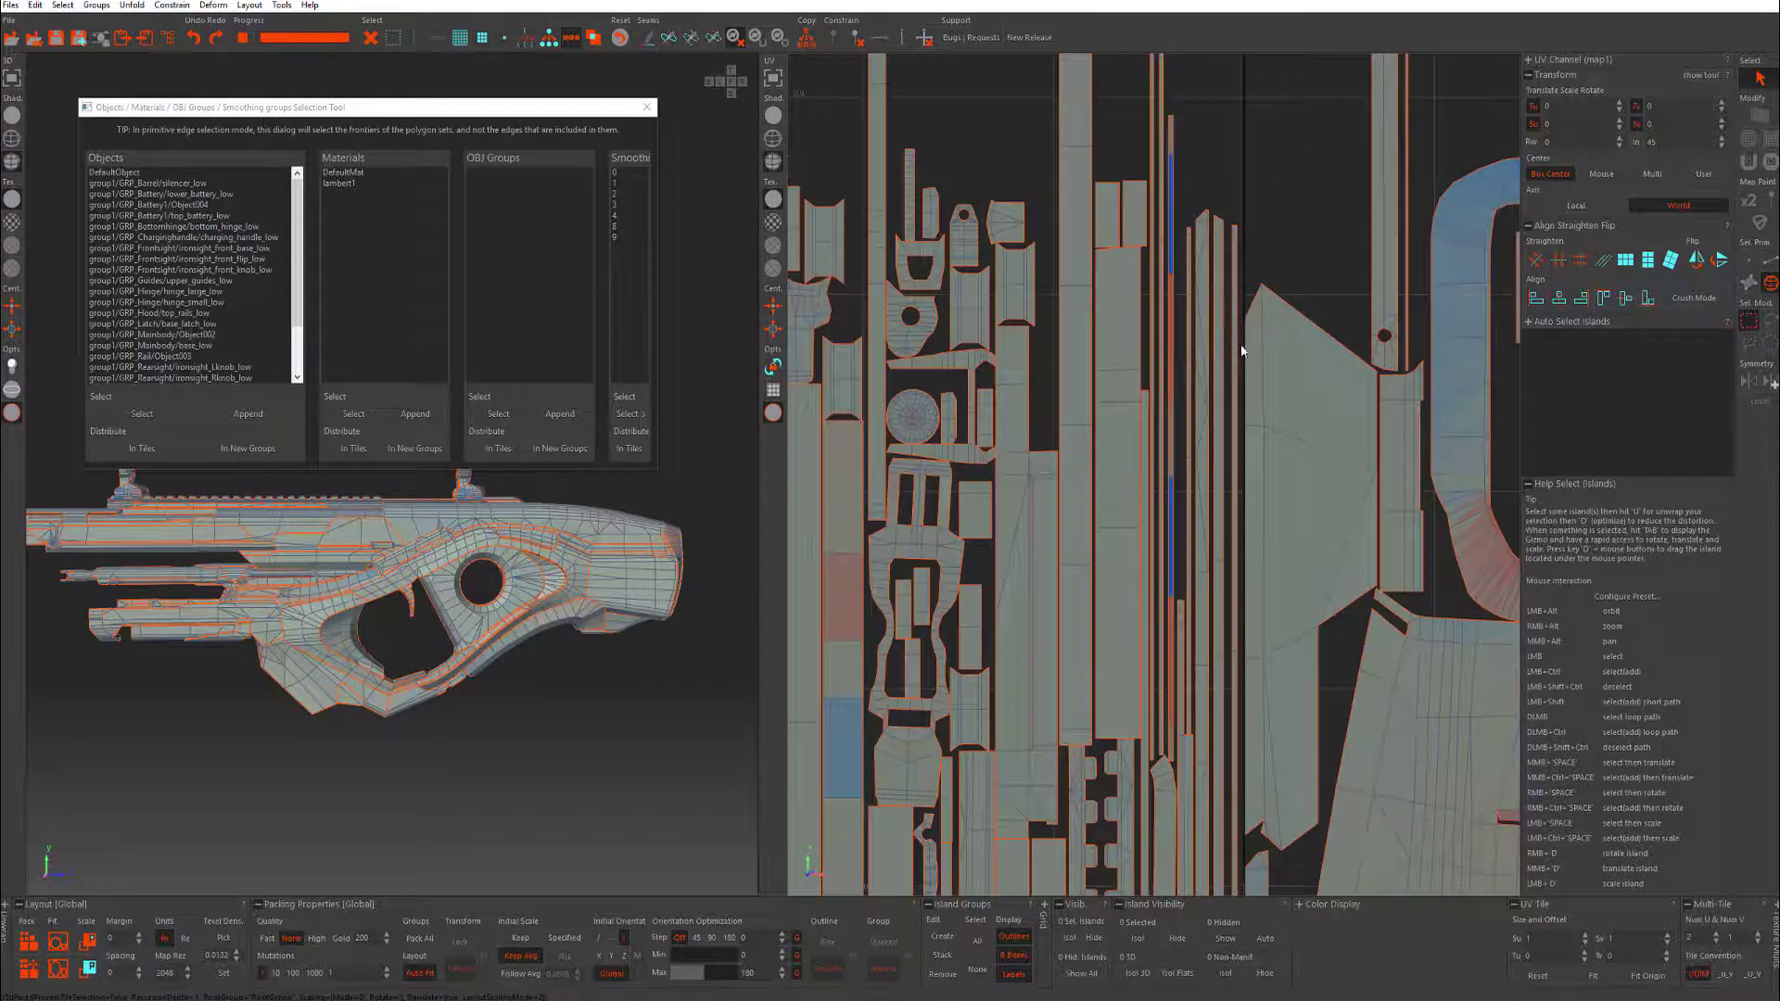
- Examine the packed islands of tile 1001 alongside the locked tile 1002 for fit and relative scale
{"action": "scroll", "coordinate": [1253, 242], "scroll_direction": "down", "scroll_amount": 6}
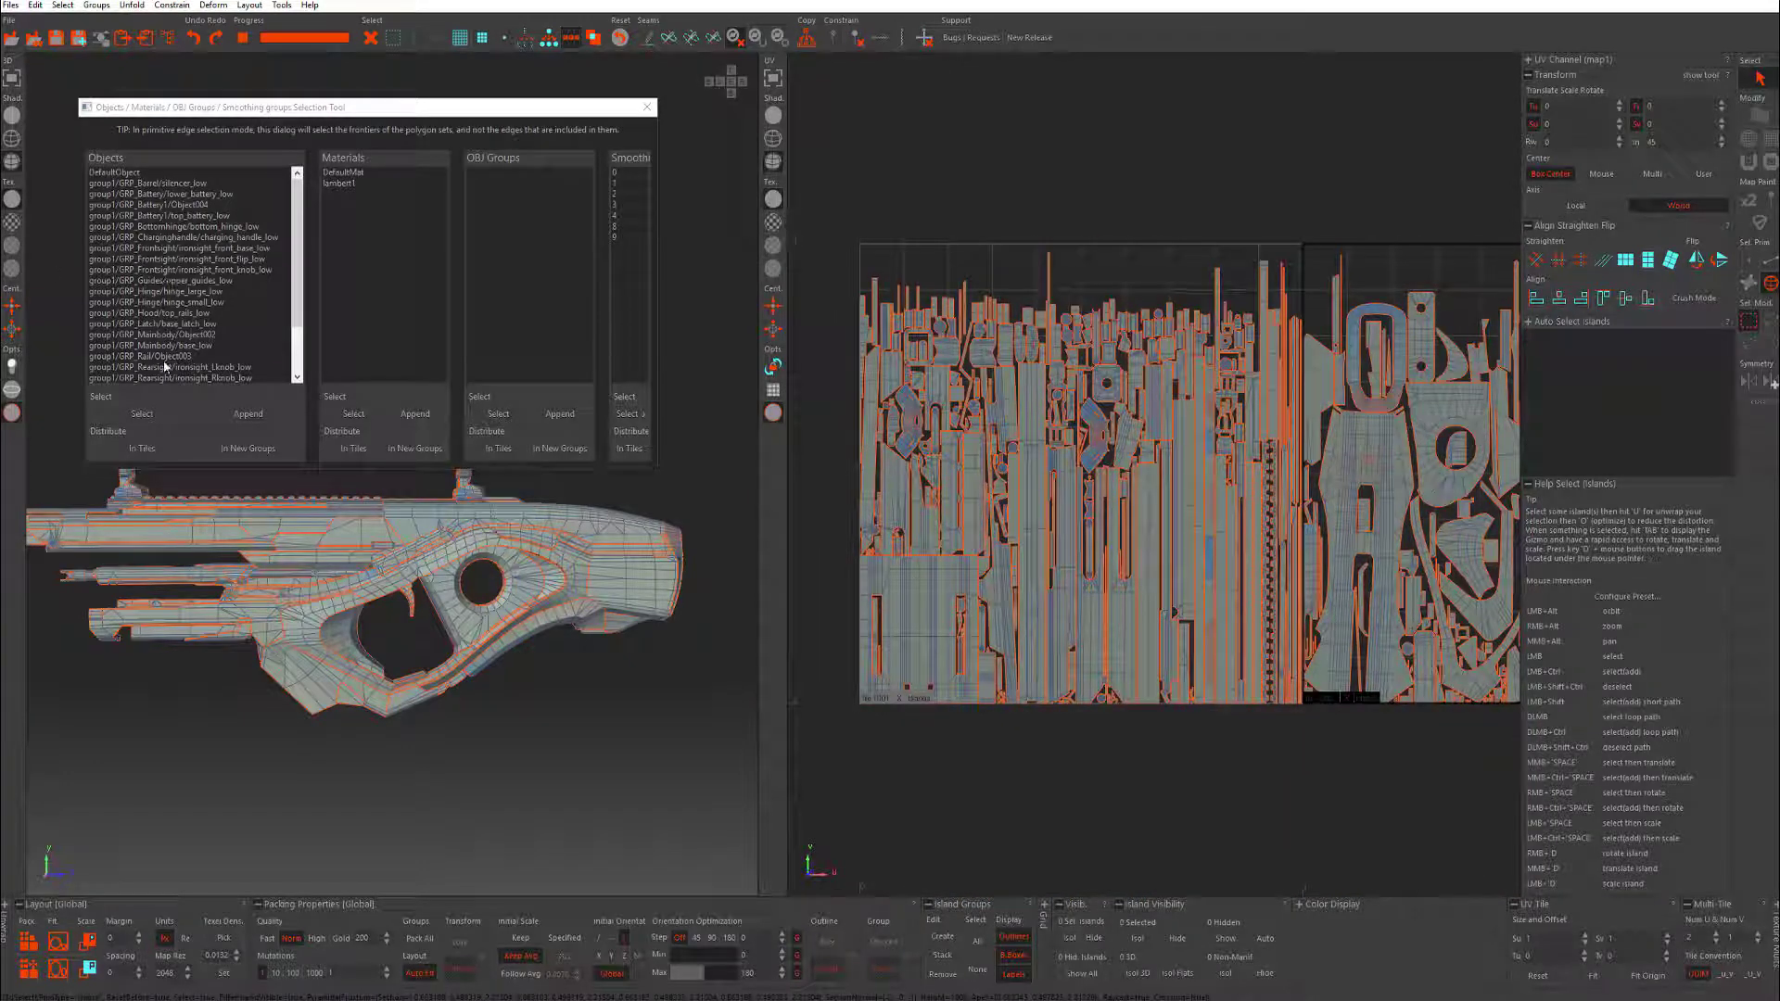
{"action": "scroll", "coordinate": [1160, 386], "scroll_direction": "down", "scroll_amount": 3}
{"action": "middle_click_drag", "start_coordinate": [1158, 383], "coordinate": [1078, 395], "text": "alt"}
{"action": "scroll", "coordinate": [1077, 394], "scroll_direction": "up", "scroll_amount": 3}
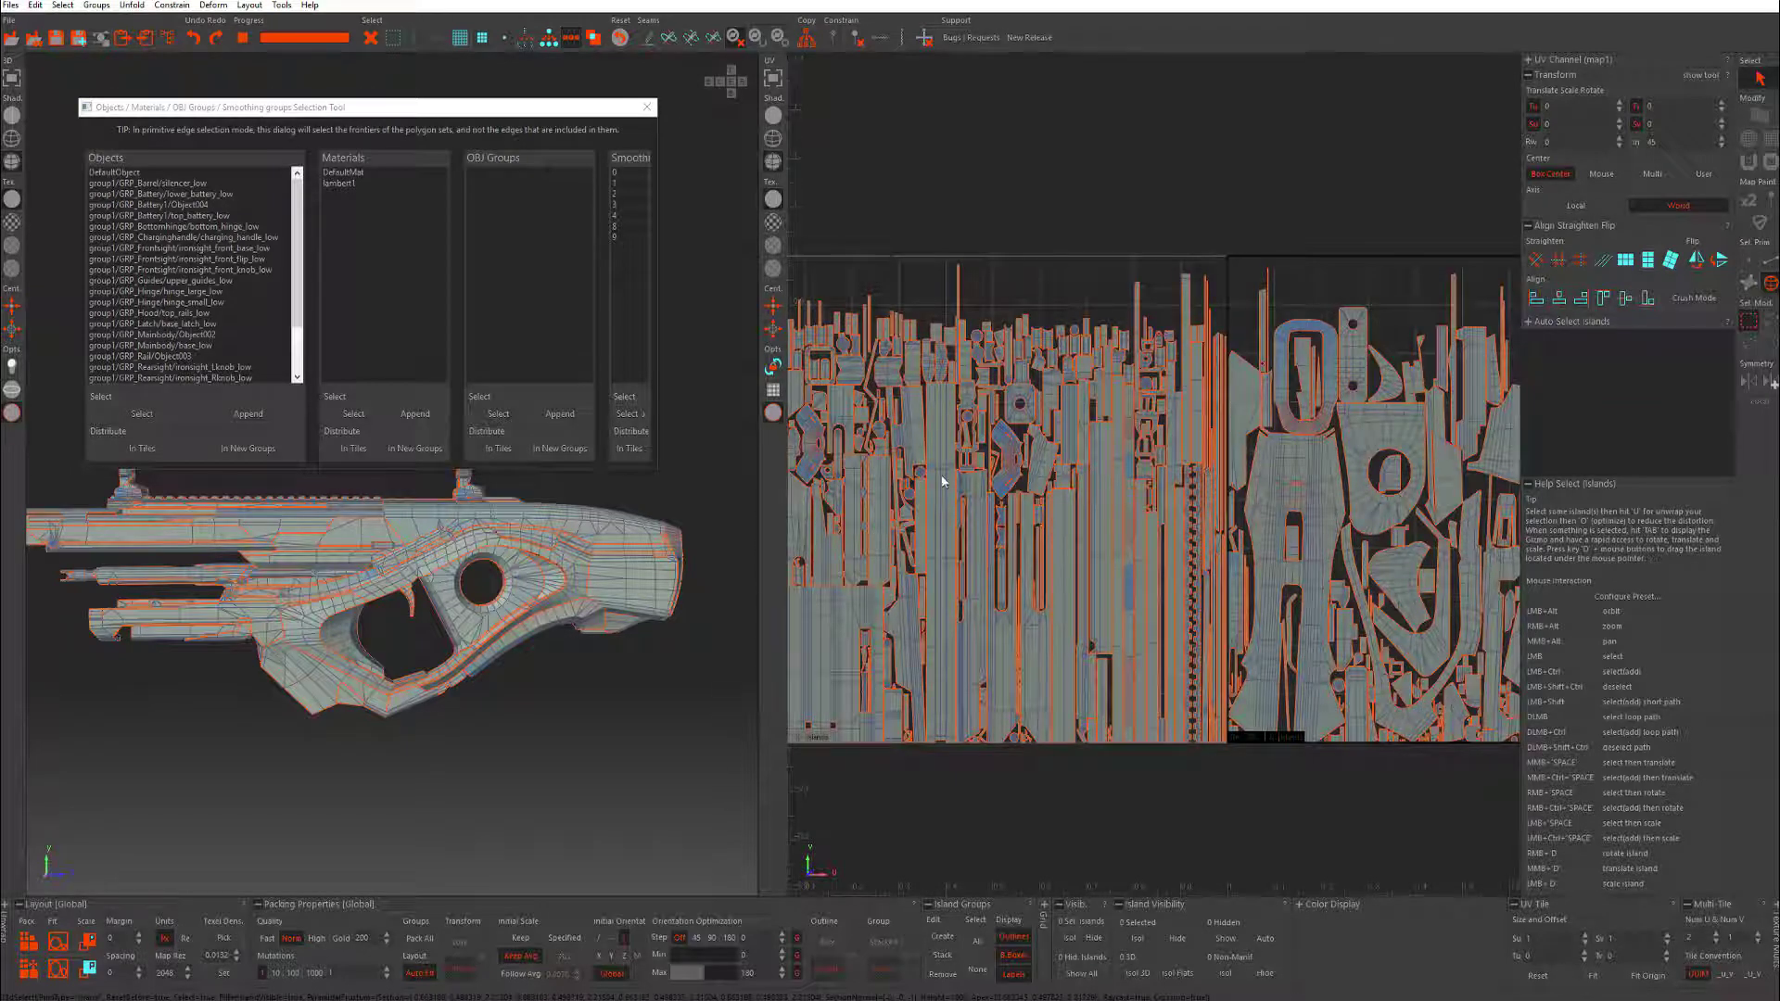
{"action": "scroll", "coordinate": [892, 691], "scroll_direction": "down", "scroll_amount": 1}
{"action": "middle_click_drag", "start_coordinate": [829, 677], "coordinate": [954, 616], "text": "alt"}
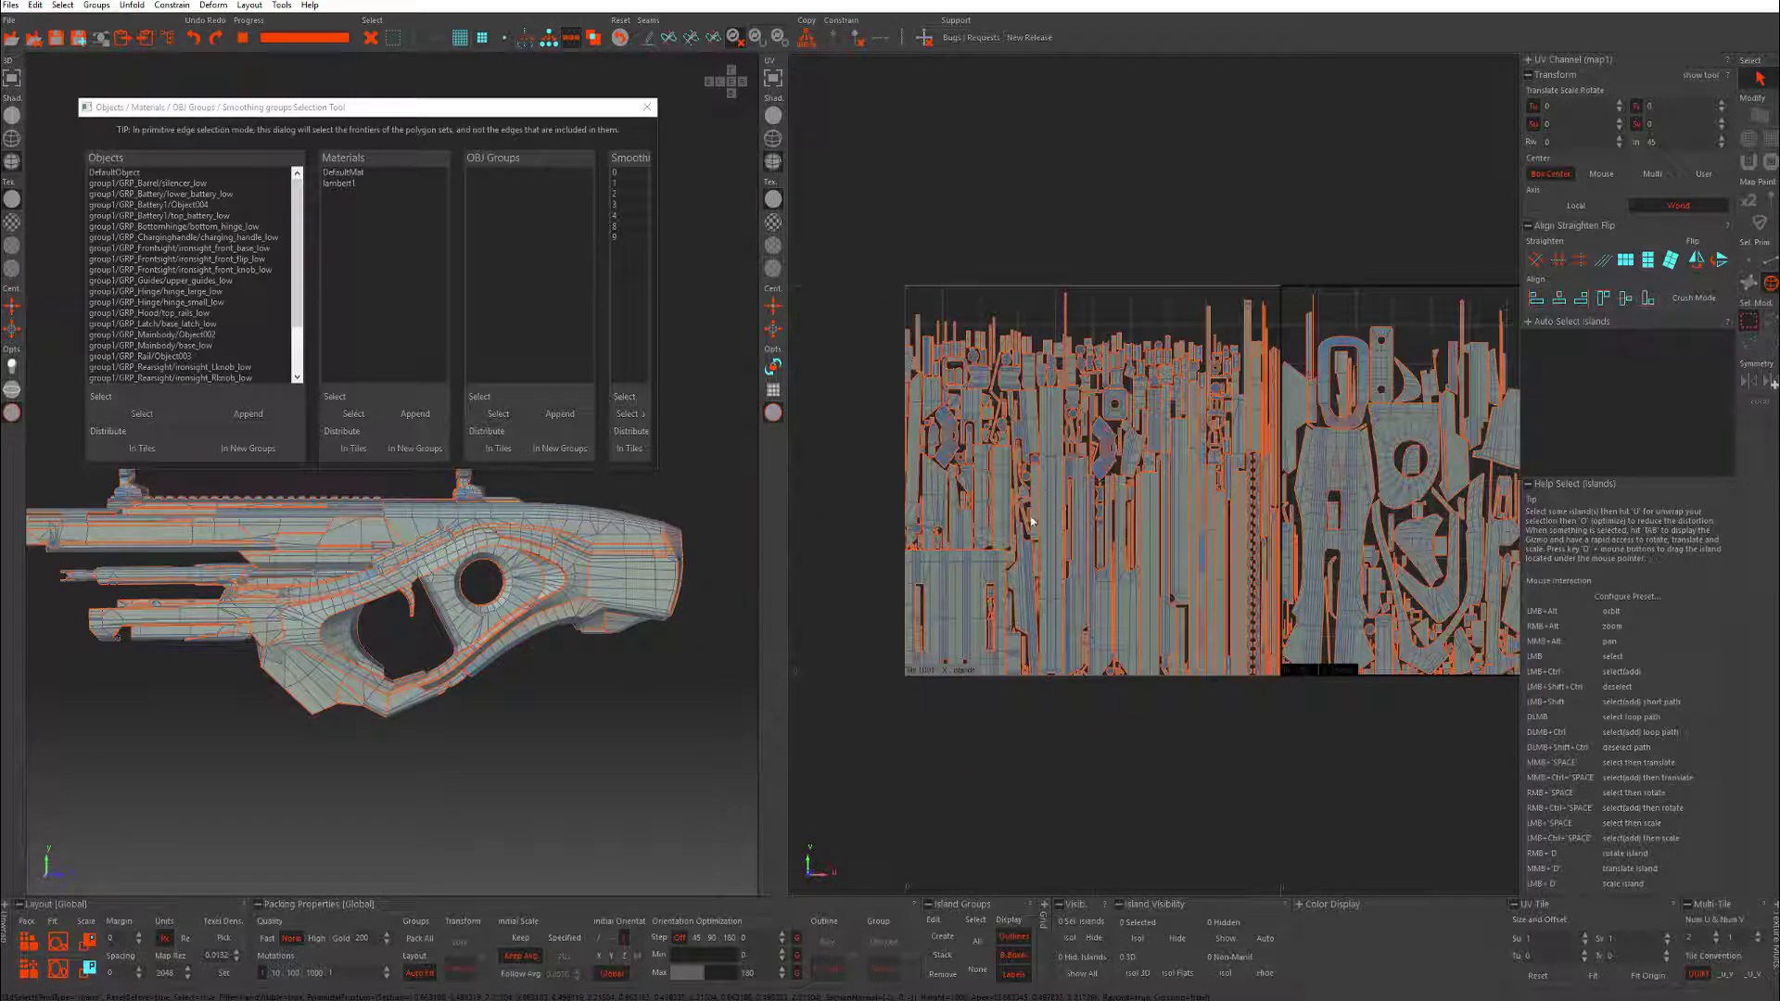
{"action": "left_click", "coordinate": [774, 389]}
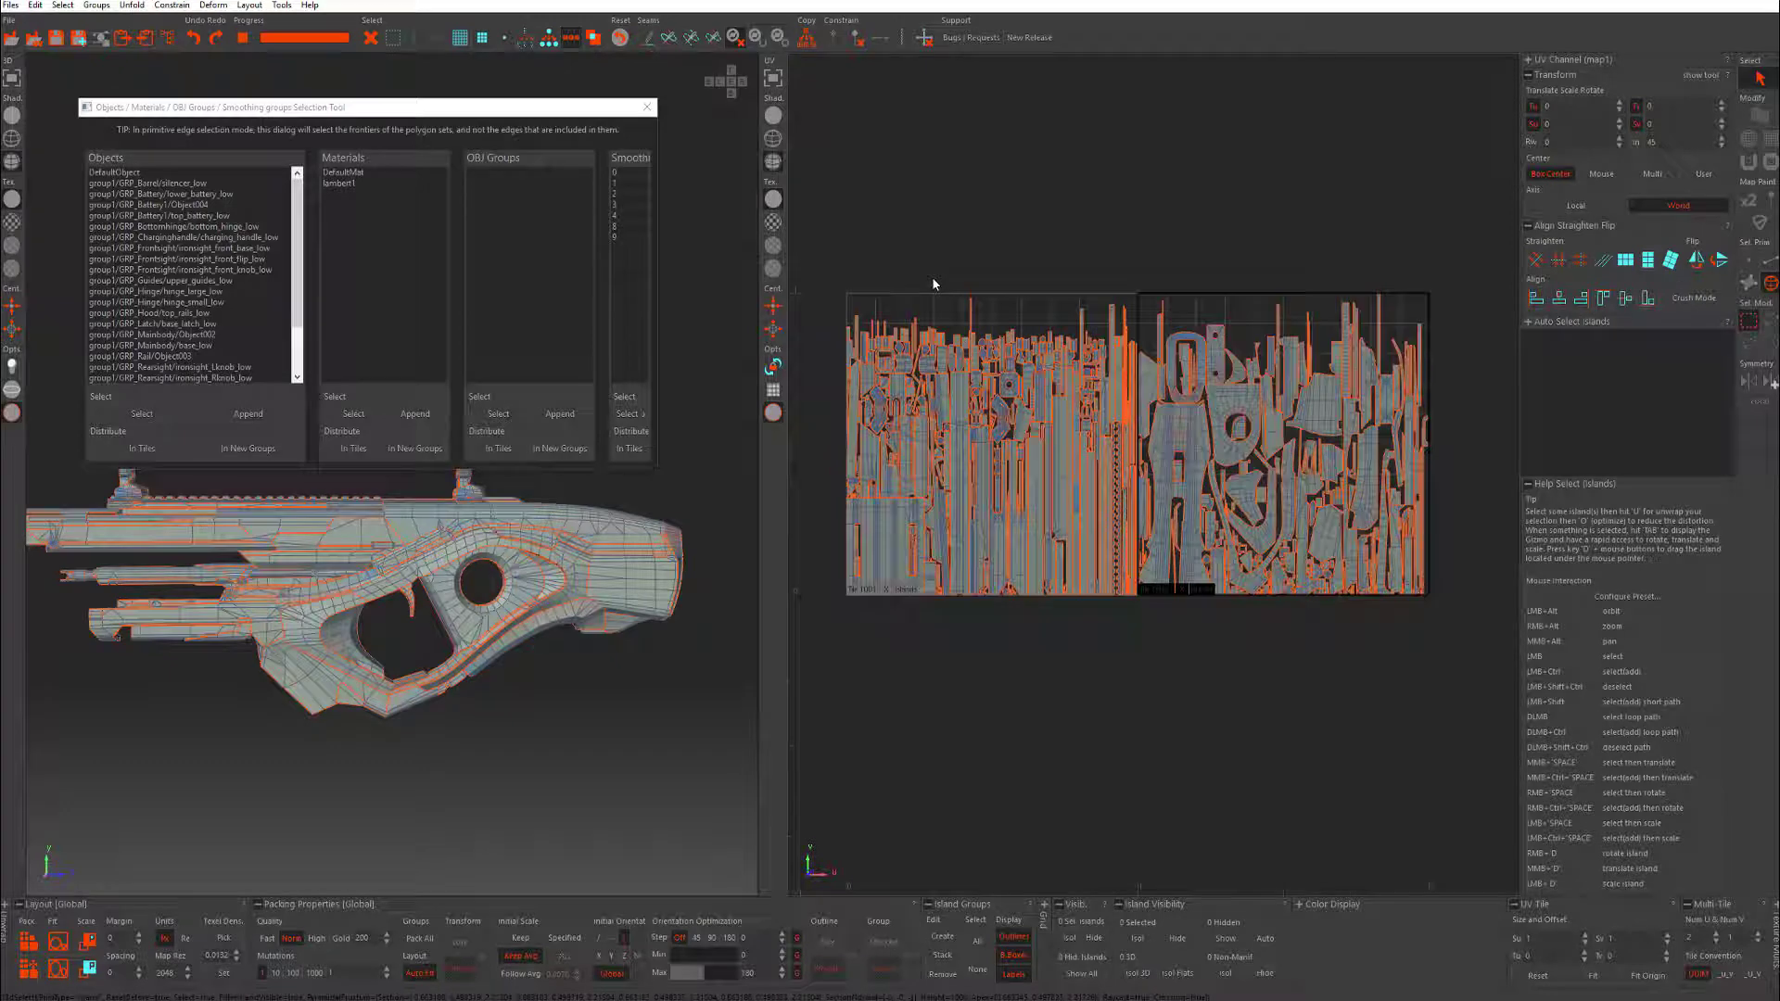
- Select the locked tile 1002 and unlock it
{"action": "scroll", "coordinate": [1079, 406], "scroll_direction": "up", "scroll_amount": 3}
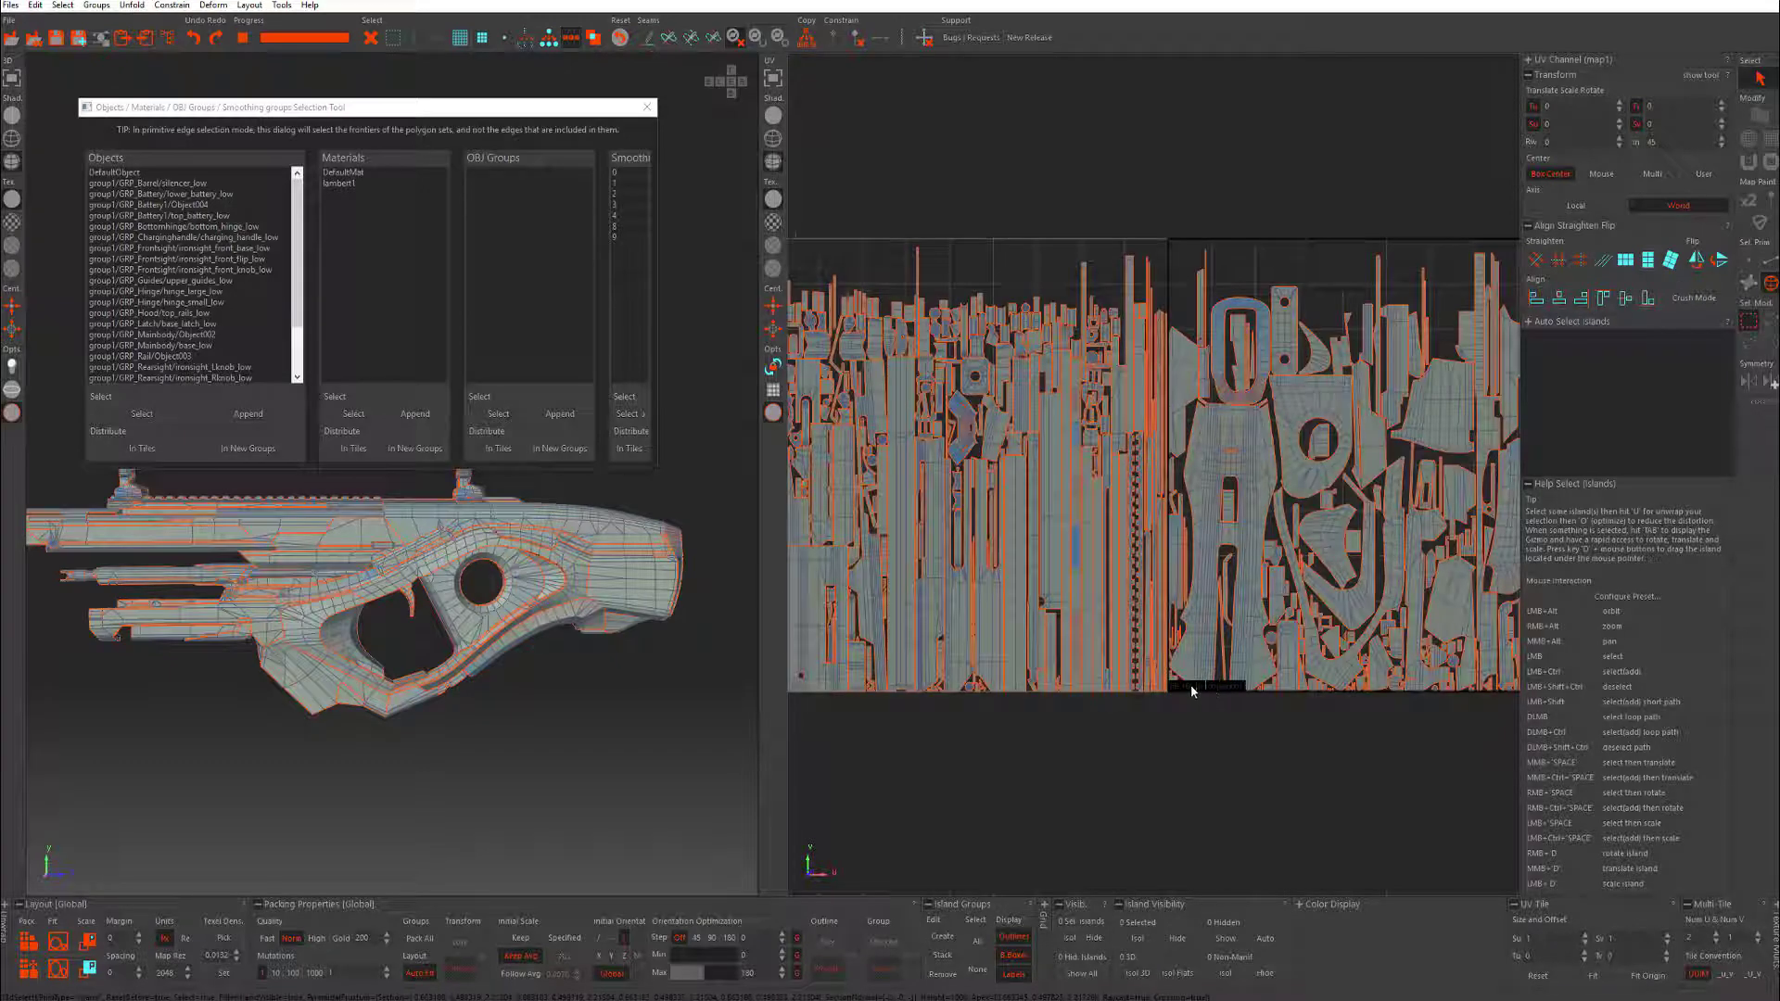
{"action": "left_click", "coordinate": [1192, 688]}
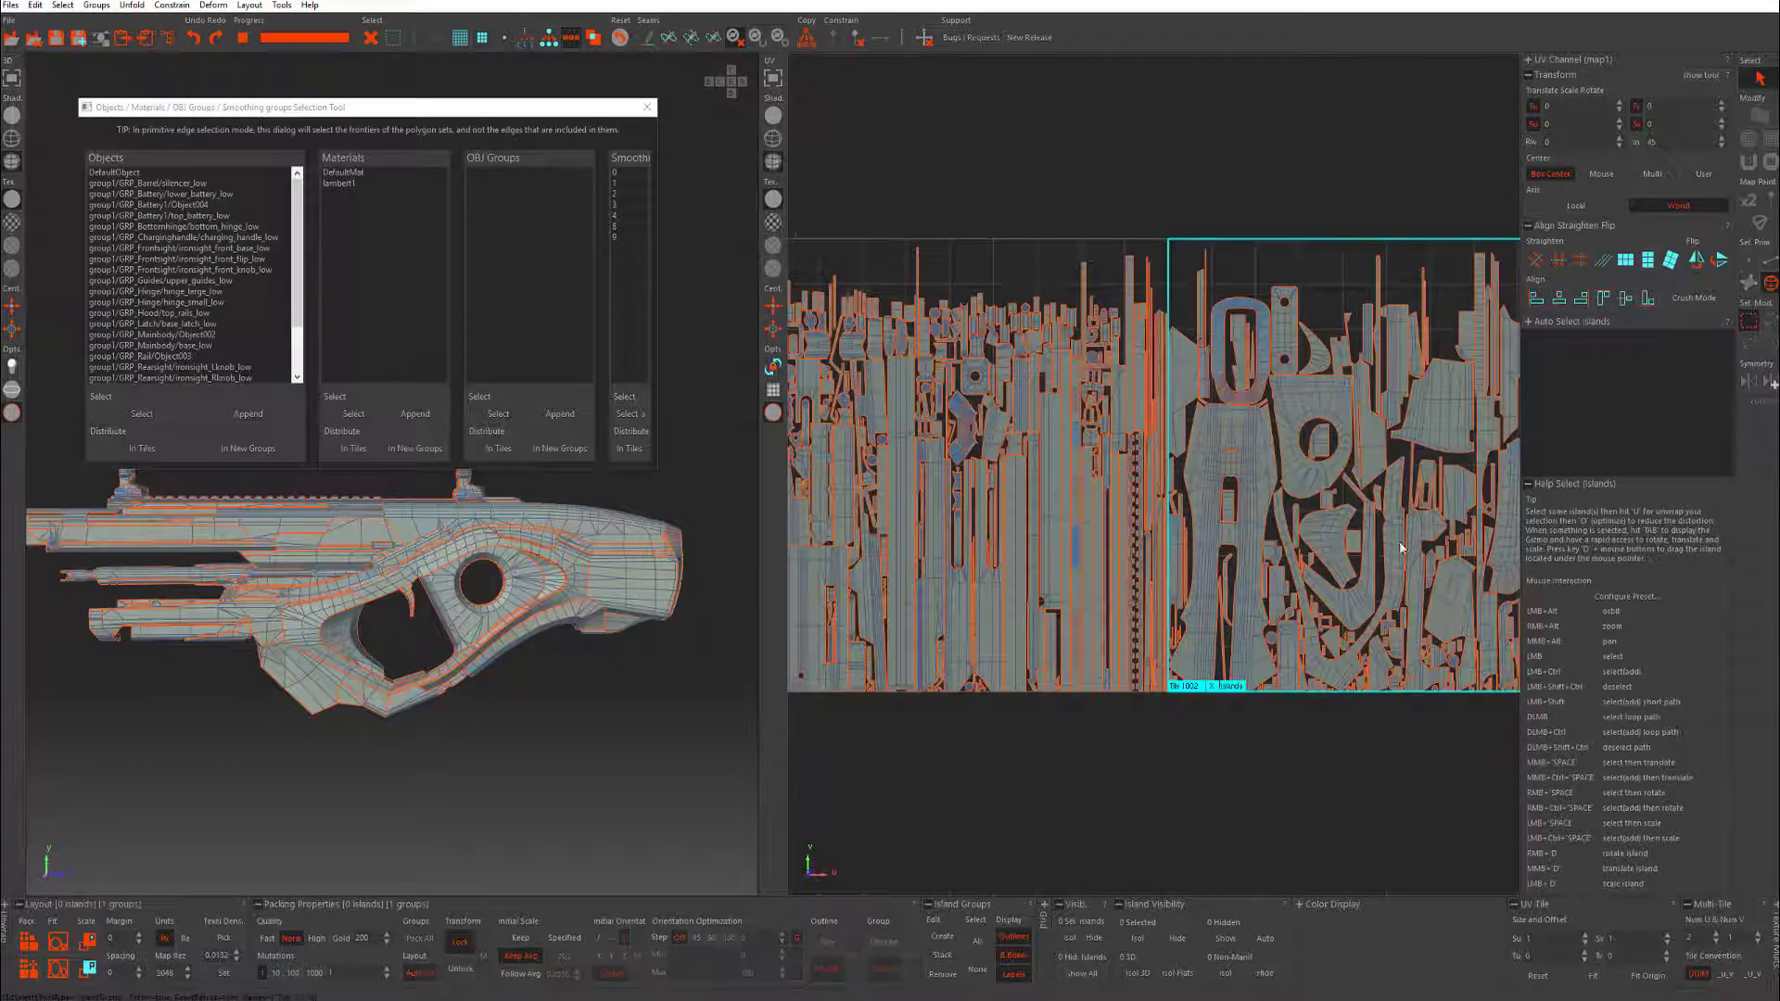
{"action": "left_click", "coordinate": [459, 970]}
{"action": "scroll", "coordinate": [1136, 733], "scroll_direction": "down", "scroll_amount": 1}
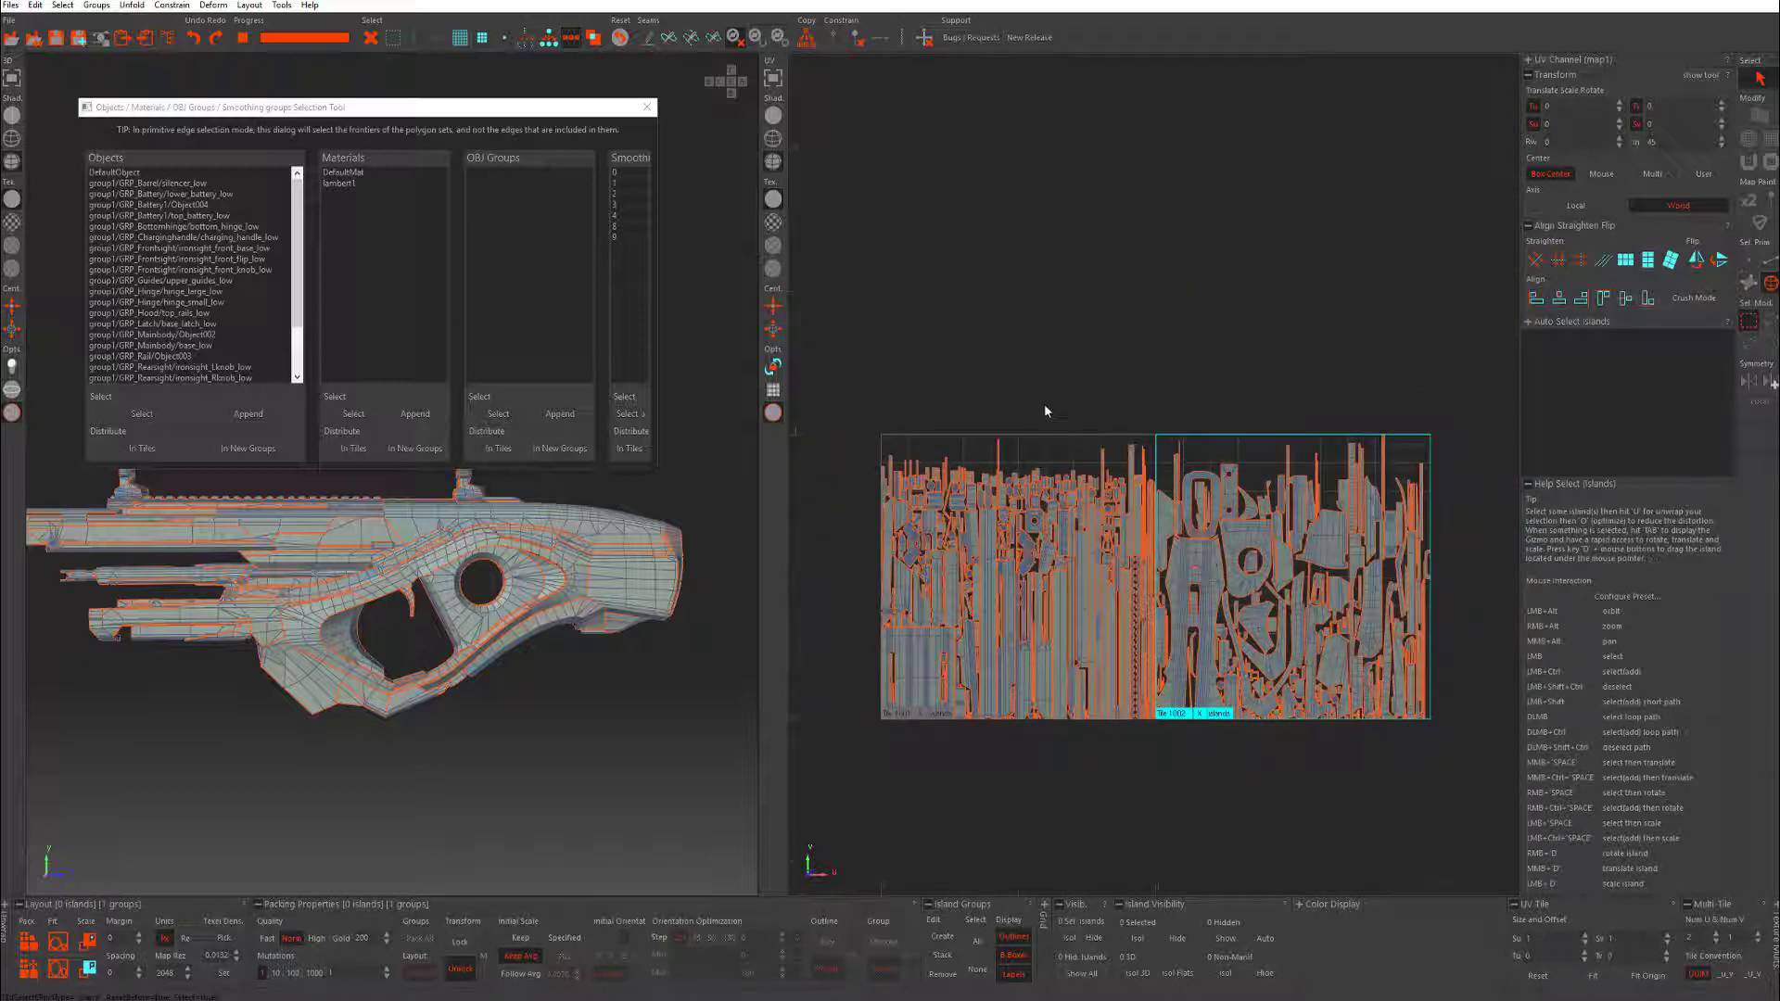